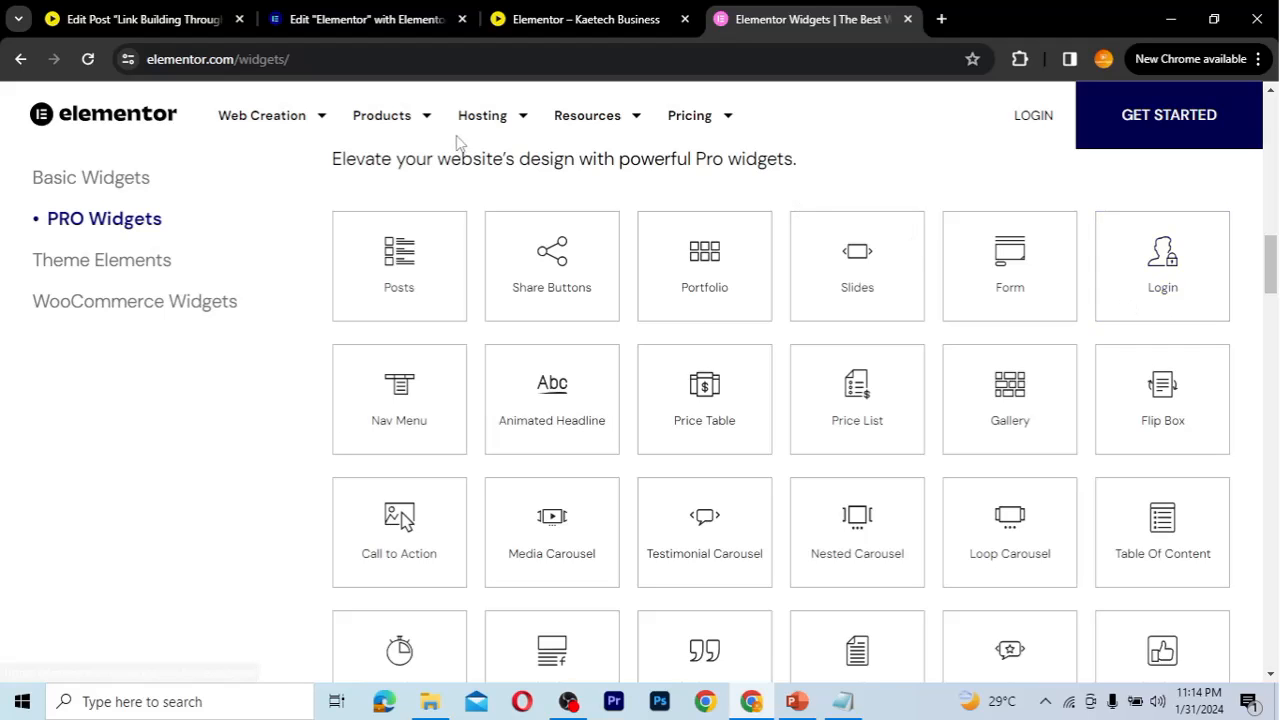
# Switch to the page editor and change the "Form" heading in the dark photo section to "Login Form".
pyautogui.click(362, 19)
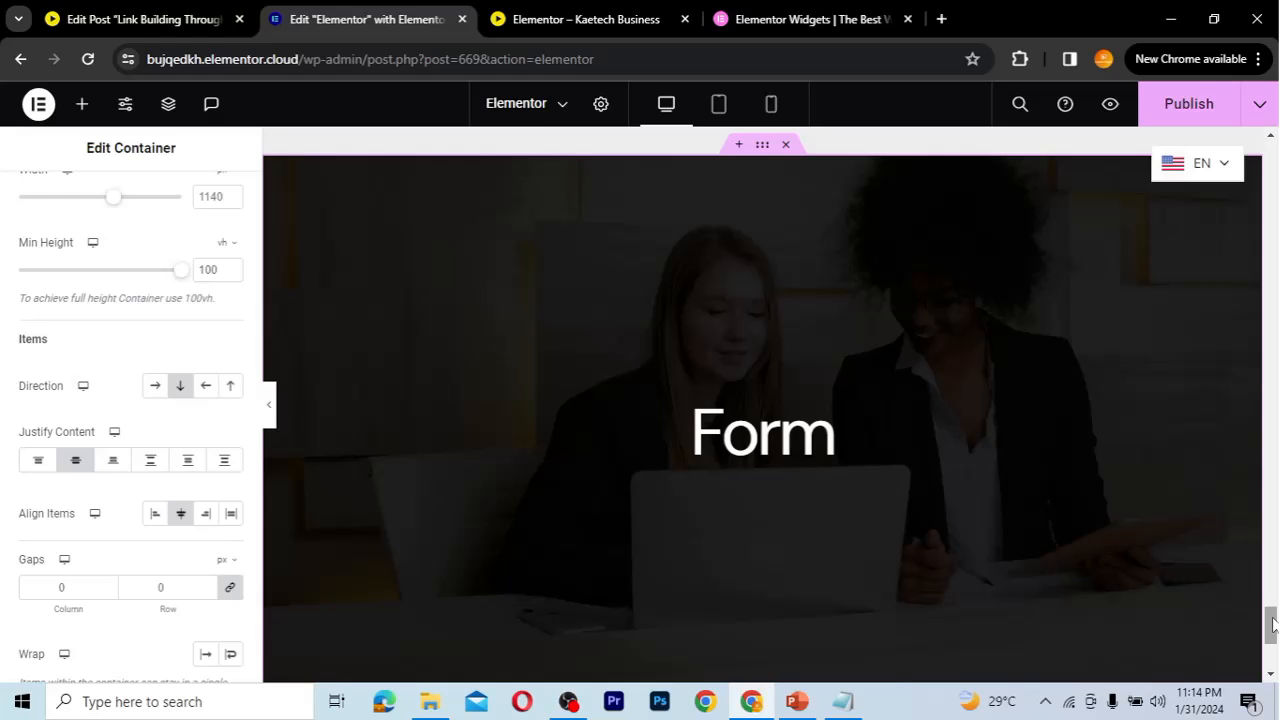
pyautogui.moveTo(1272, 625)
pyautogui.mouseDown()
pyautogui.moveTo(1268, 500)
pyautogui.moveTo(1267, 627)
pyautogui.mouseUp()
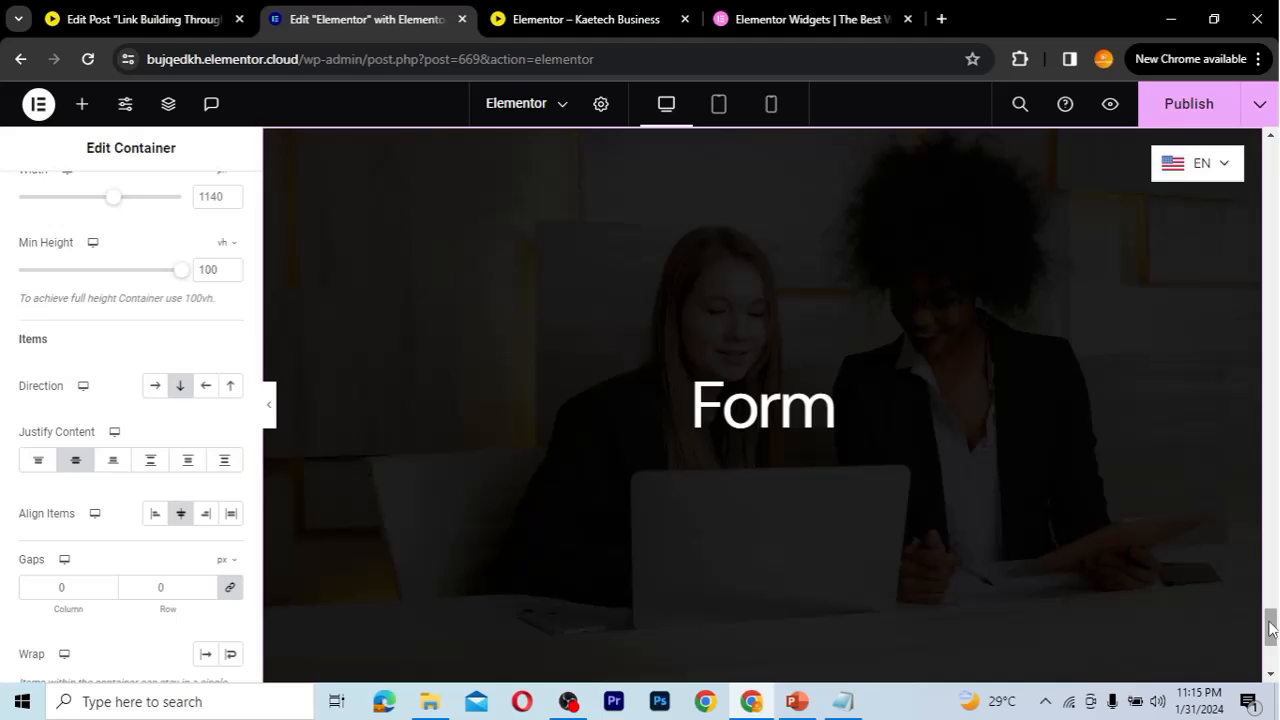
pyautogui.moveTo(1270, 617)
pyautogui.mouseDown()
pyautogui.moveTo(1270, 631)
pyautogui.moveTo(1270, 614)
pyautogui.mouseUp()
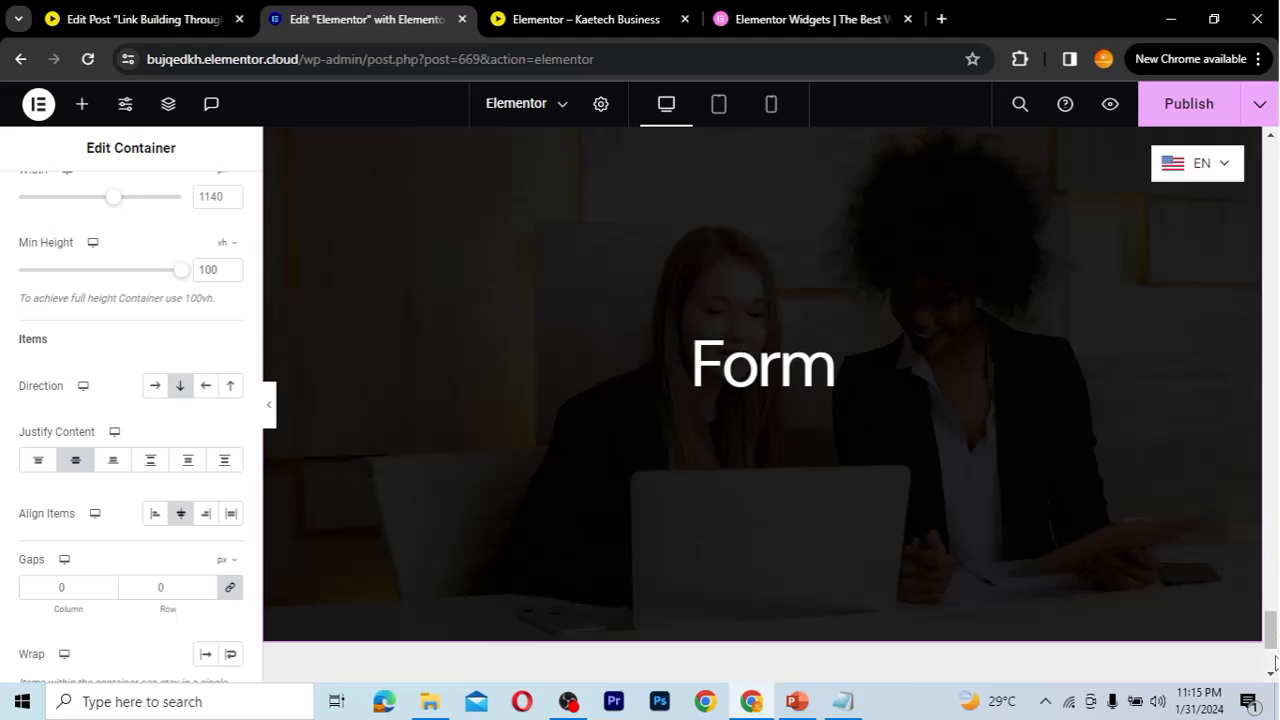
pyautogui.moveTo(1272, 646)
pyautogui.mouseDown()
pyautogui.moveTo(1271, 630)
pyautogui.moveTo(1271, 648)
pyautogui.mouseUp()
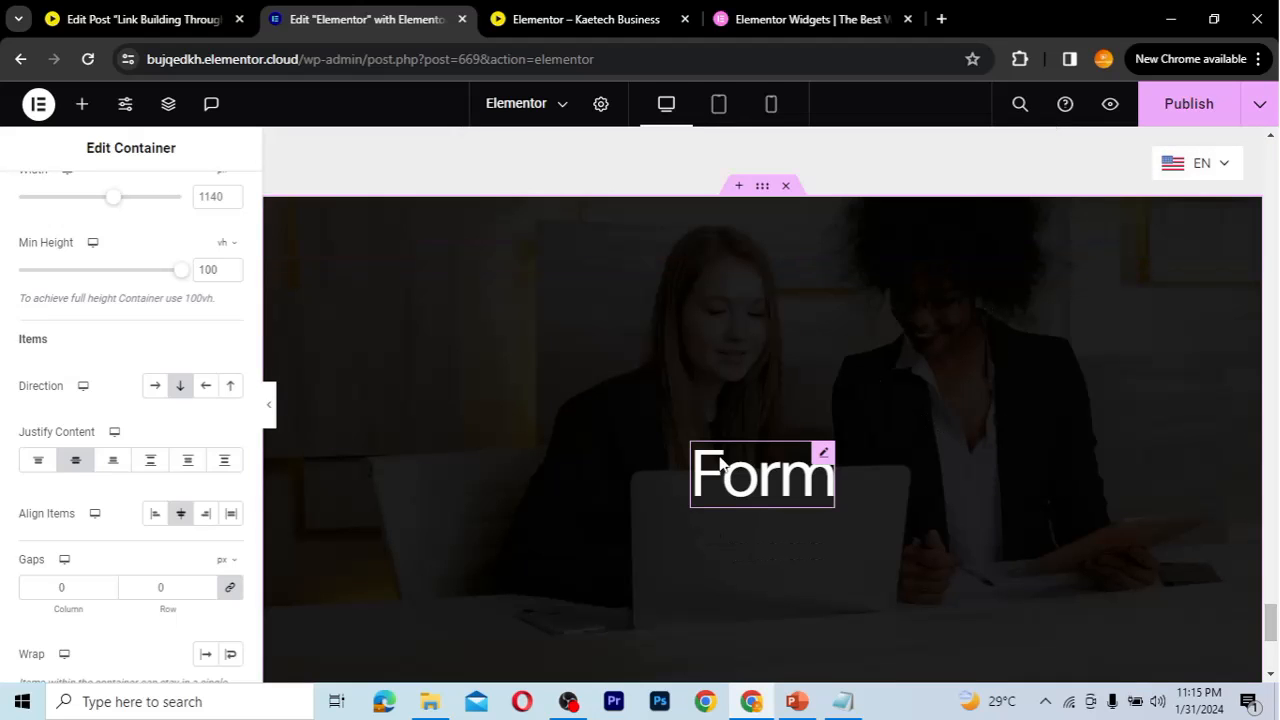
pyautogui.click(823, 456)
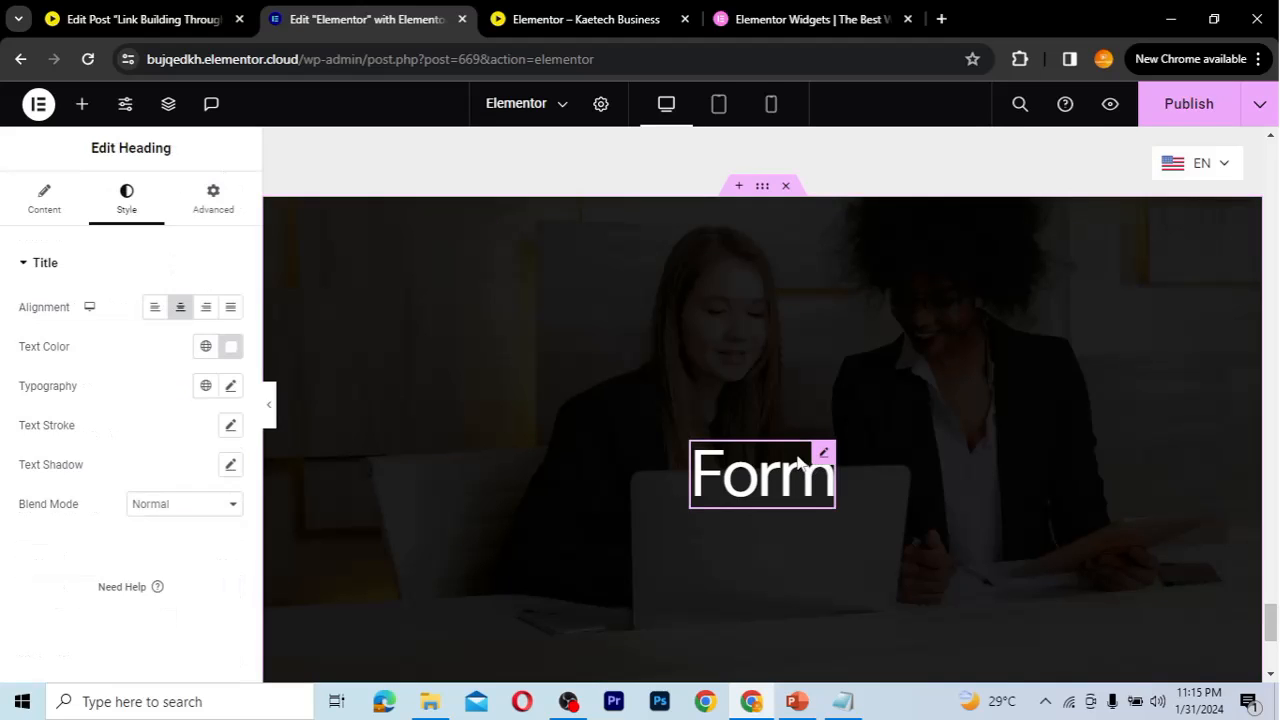
pyautogui.click(38, 192)
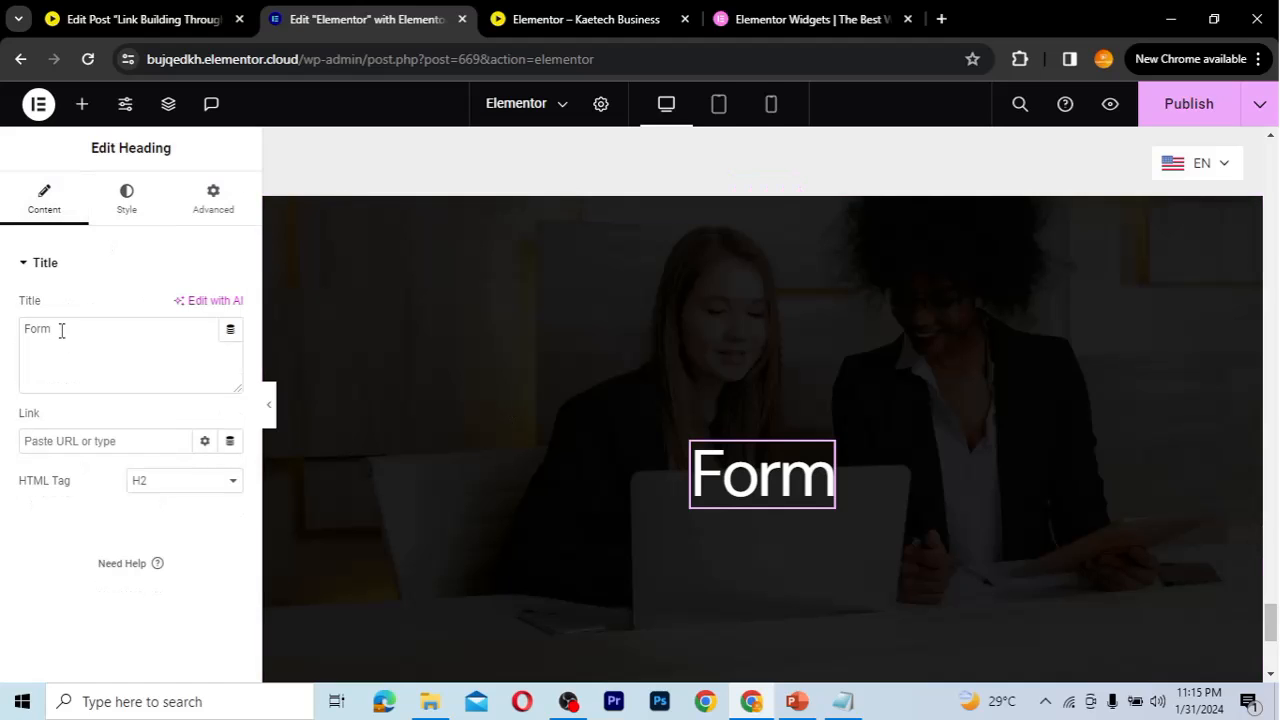
pyautogui.click(24, 329)
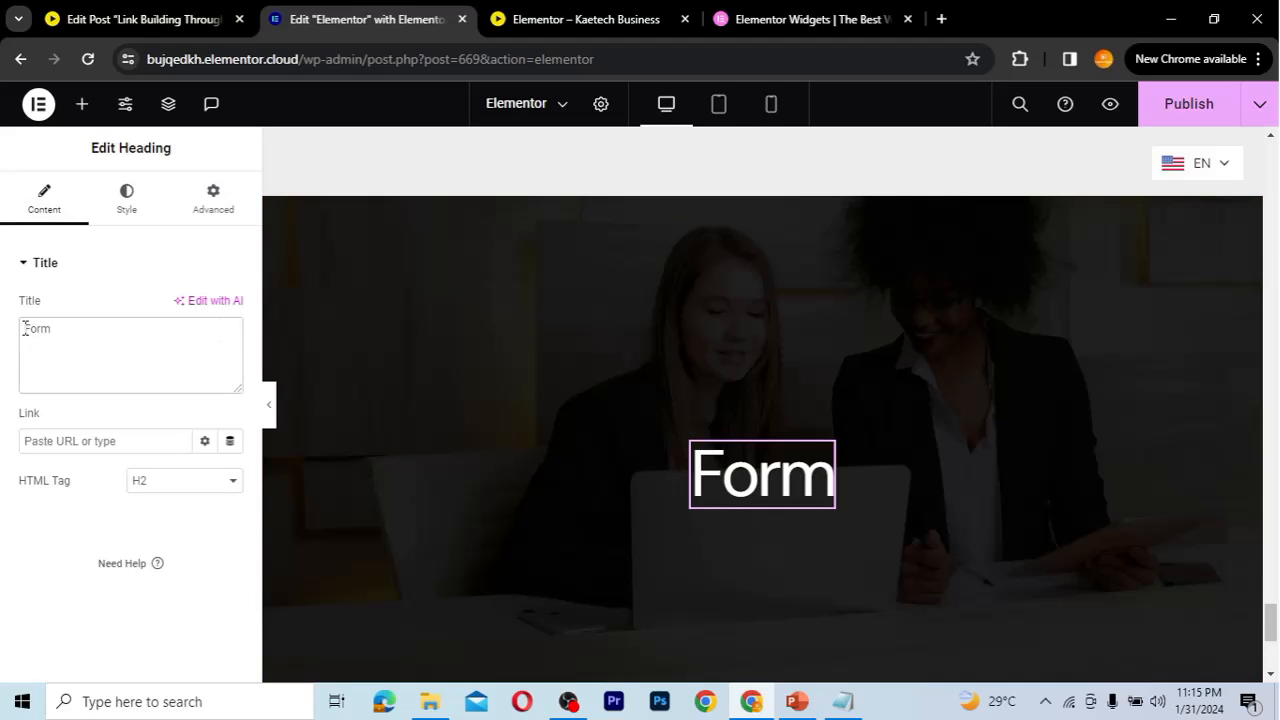
pyautogui.write('Login')
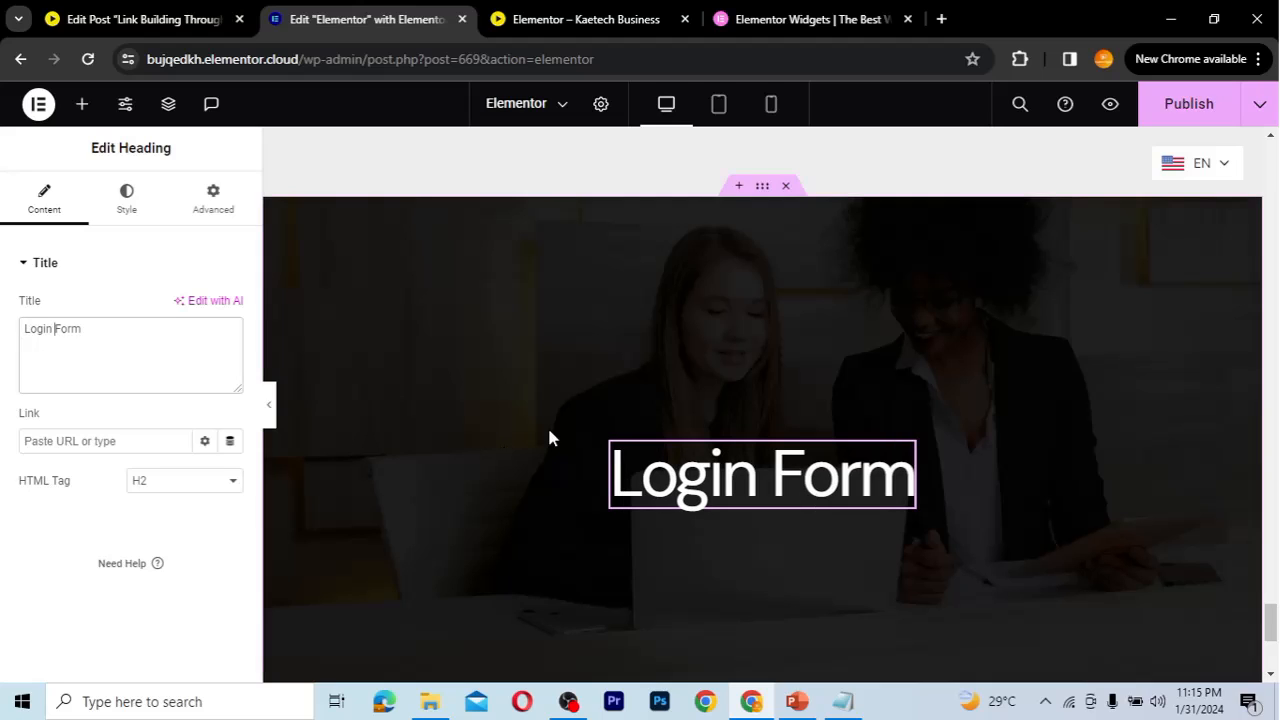
# Add a Login widget directly below the "Login Form" heading.
pyautogui.click(82, 106)
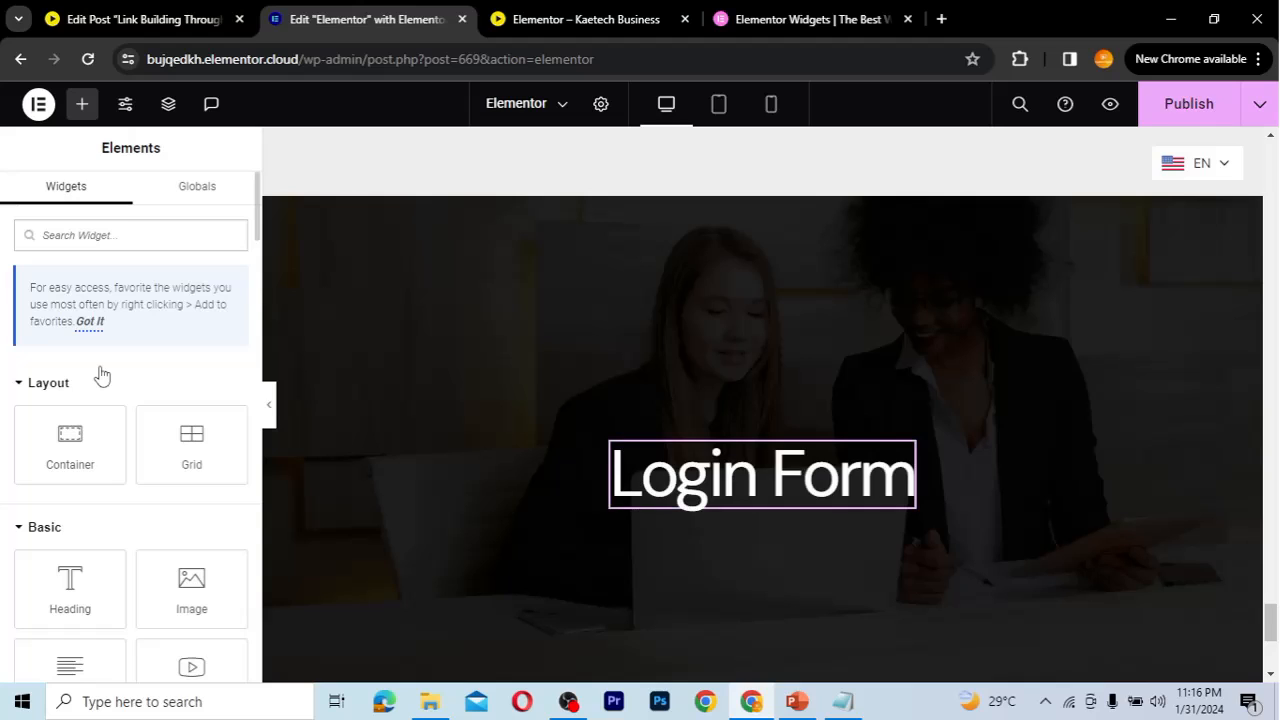
pyautogui.scroll(-7, 100, 375)
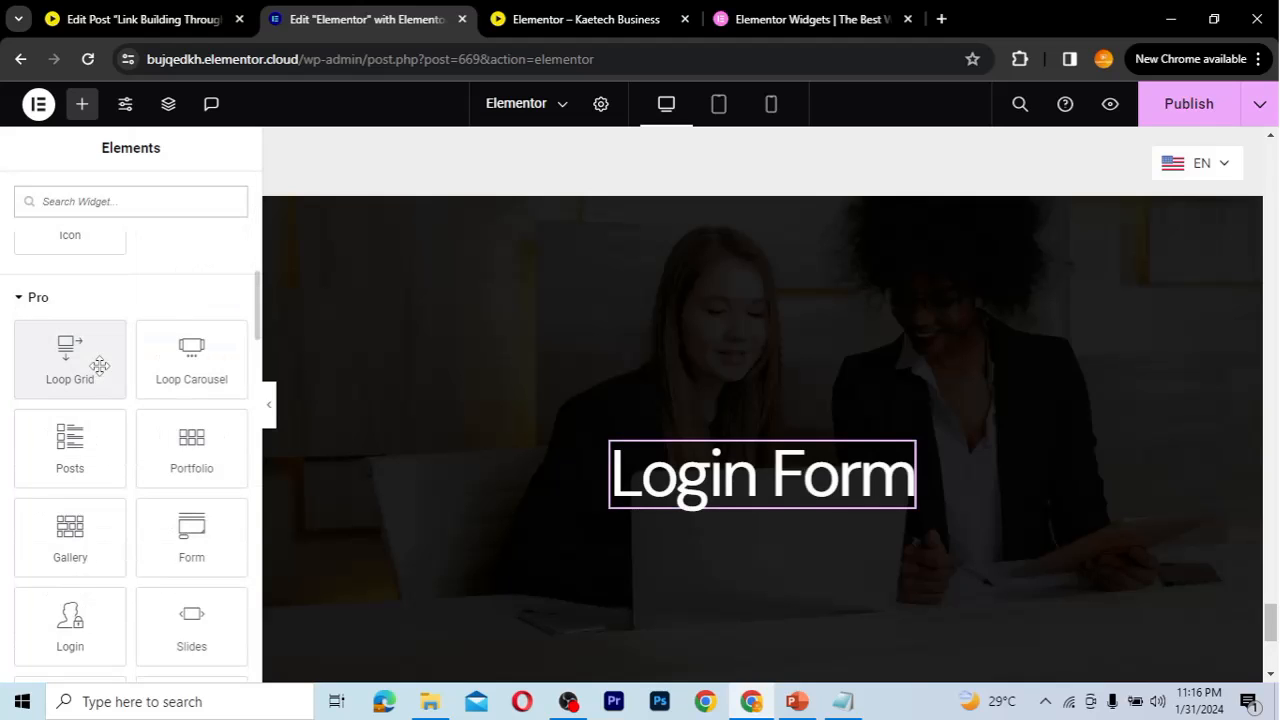
pyautogui.scroll(-1, 88, 591)
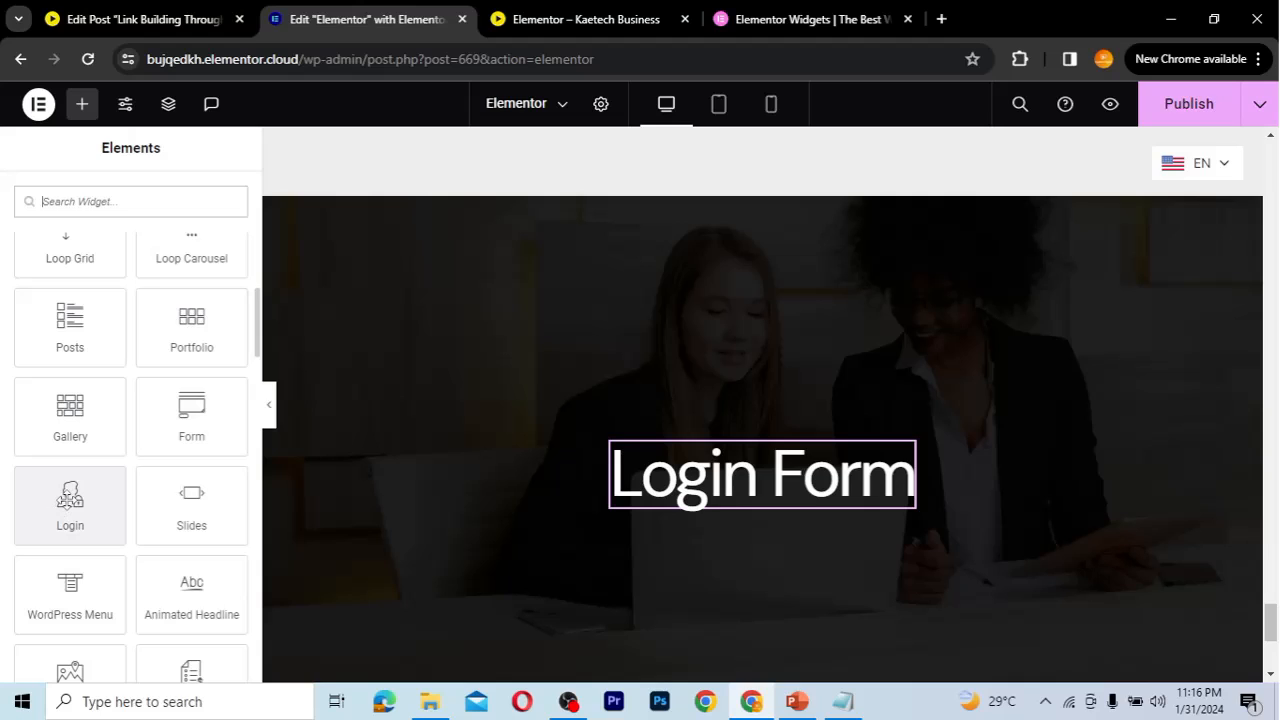
pyautogui.moveTo(70, 500); pyautogui.dragTo(718, 509)
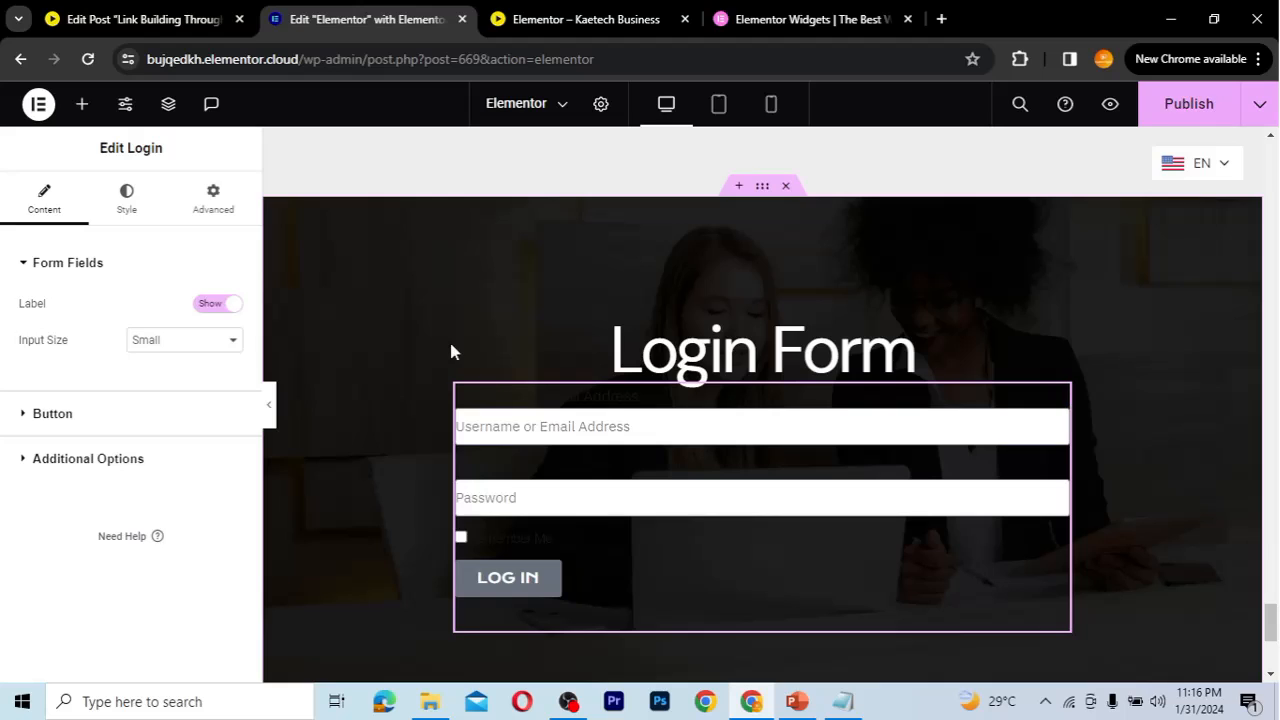
# Set the Login widget's padding to 55 px on all four sides.
pyautogui.click(213, 200)
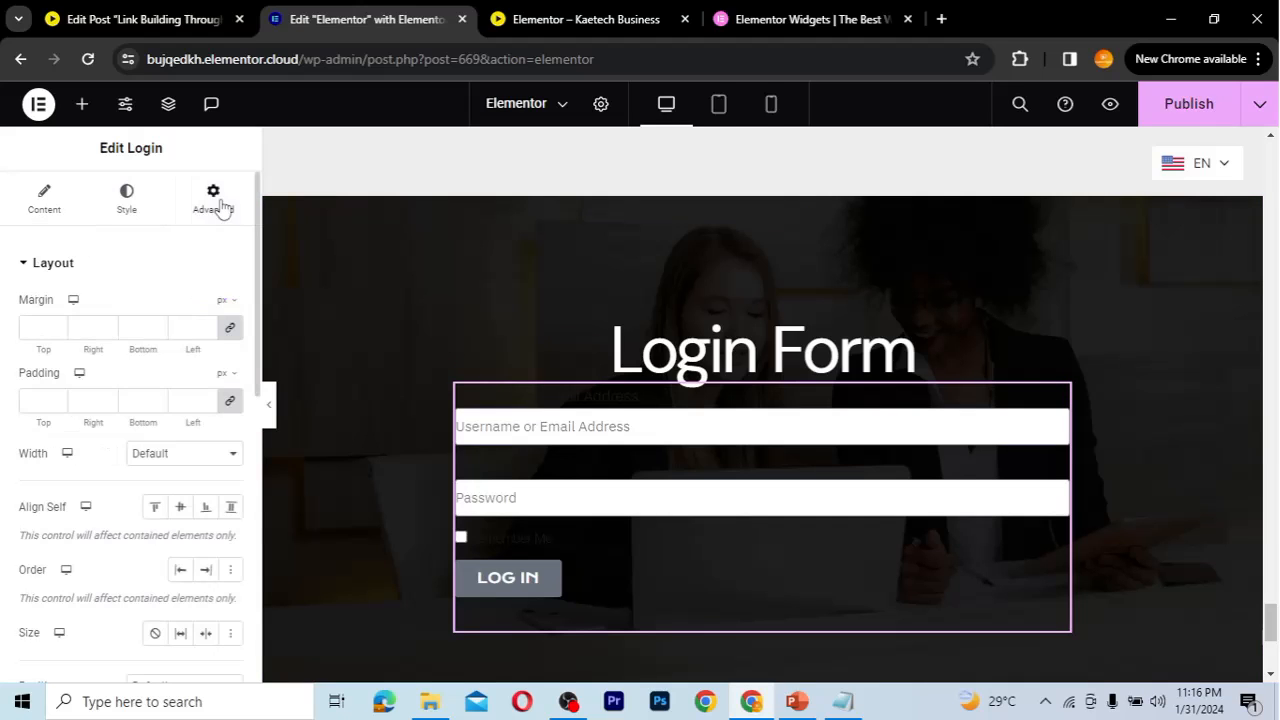
pyautogui.click(31, 401)
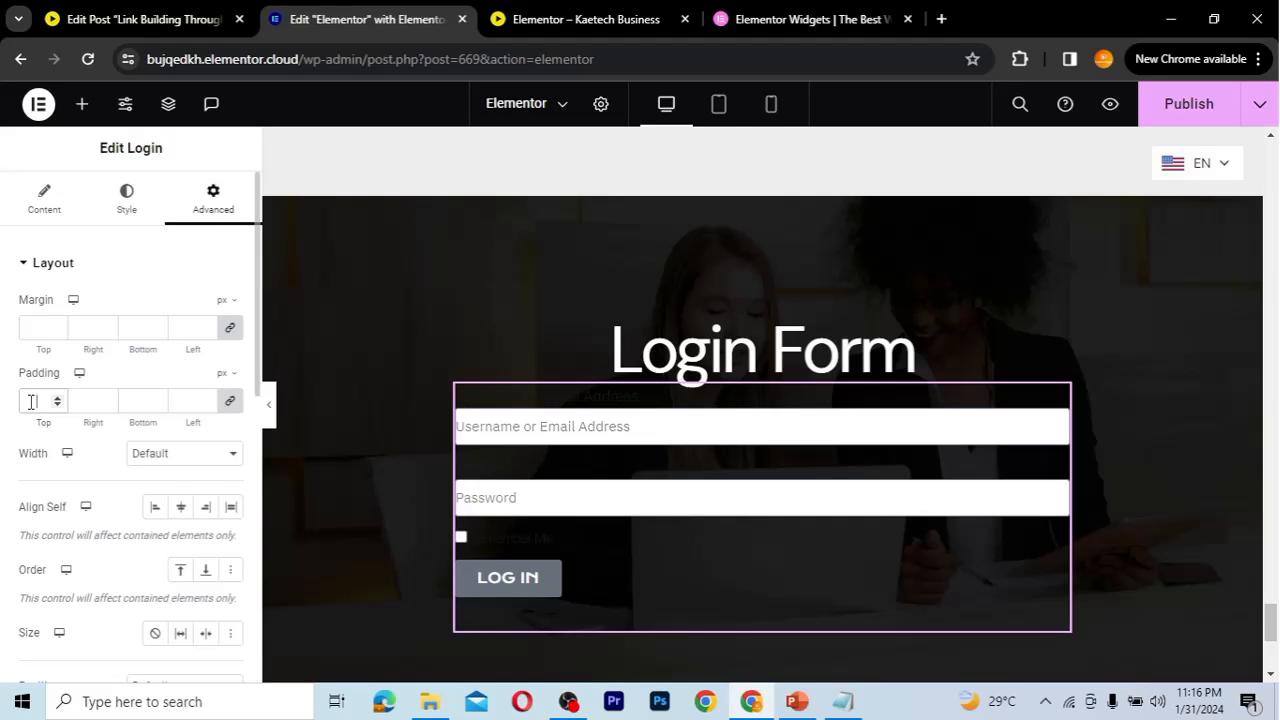
pyautogui.write('35')
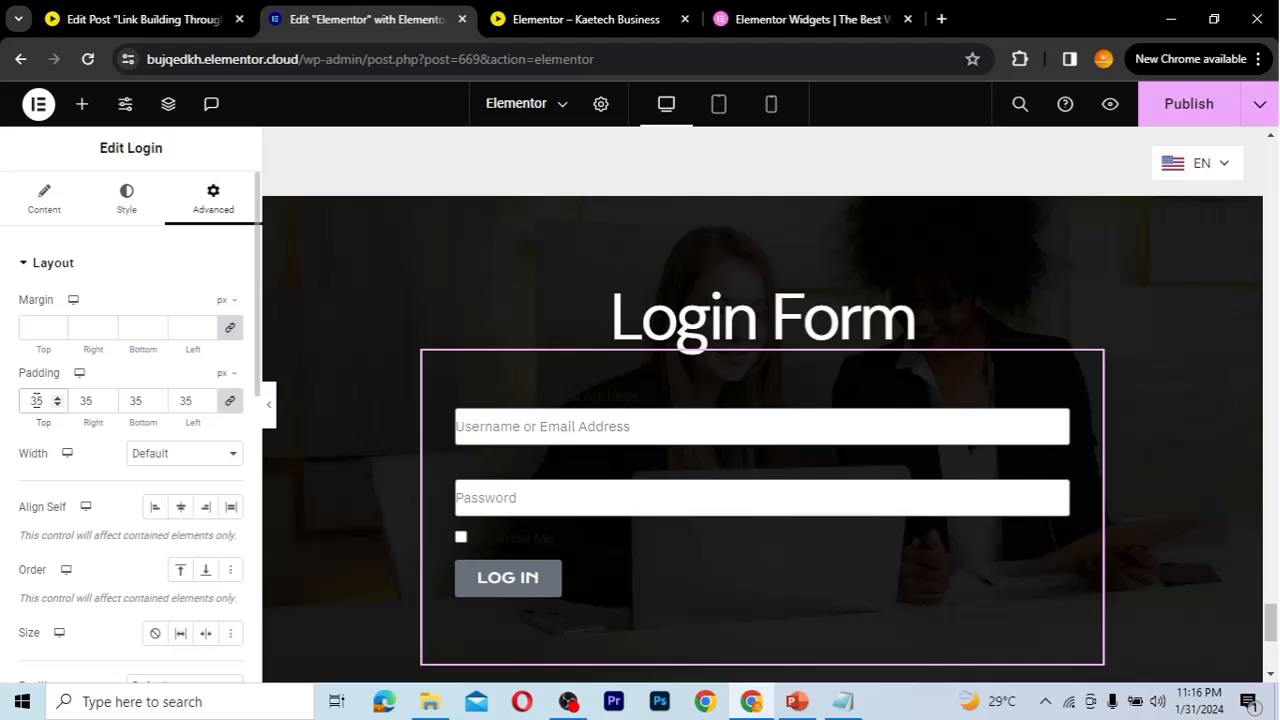
pyautogui.moveTo(37, 401); pyautogui.dragTo(25, 401)
pyautogui.write('5')
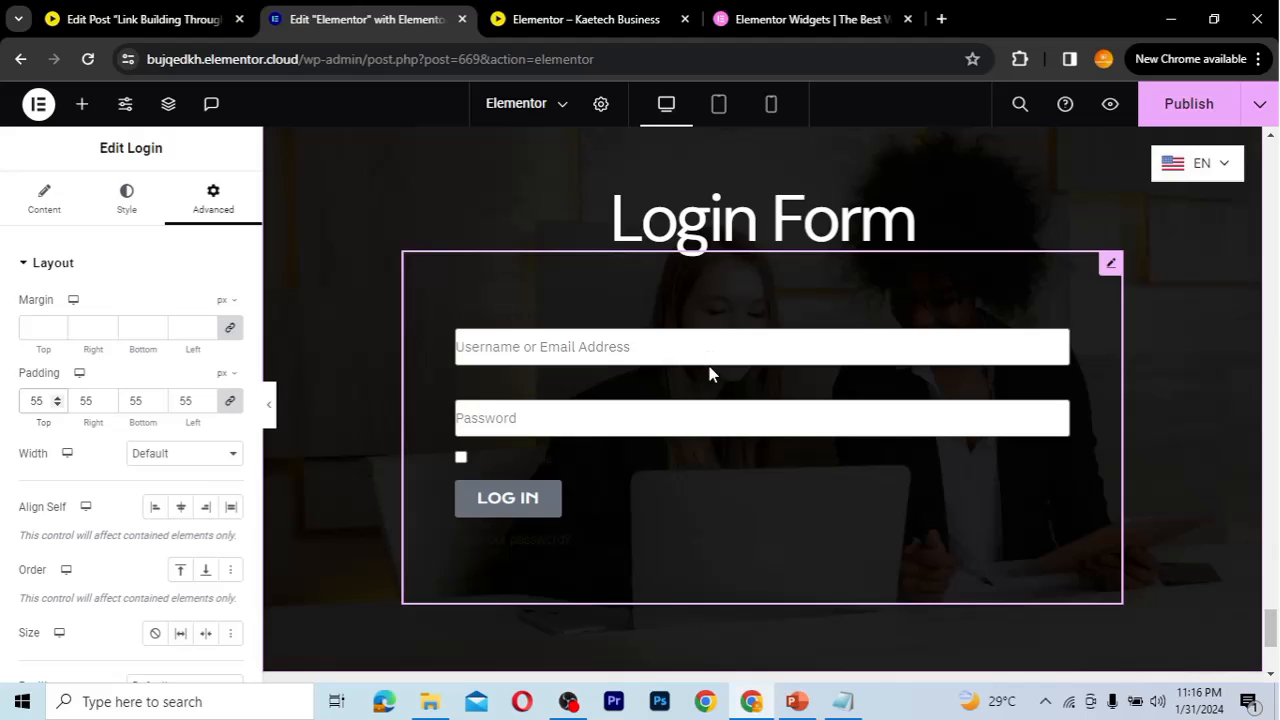
# Try a 20 px margin on all sides of the Login widget and reset it to 0.
pyautogui.click(35, 327)
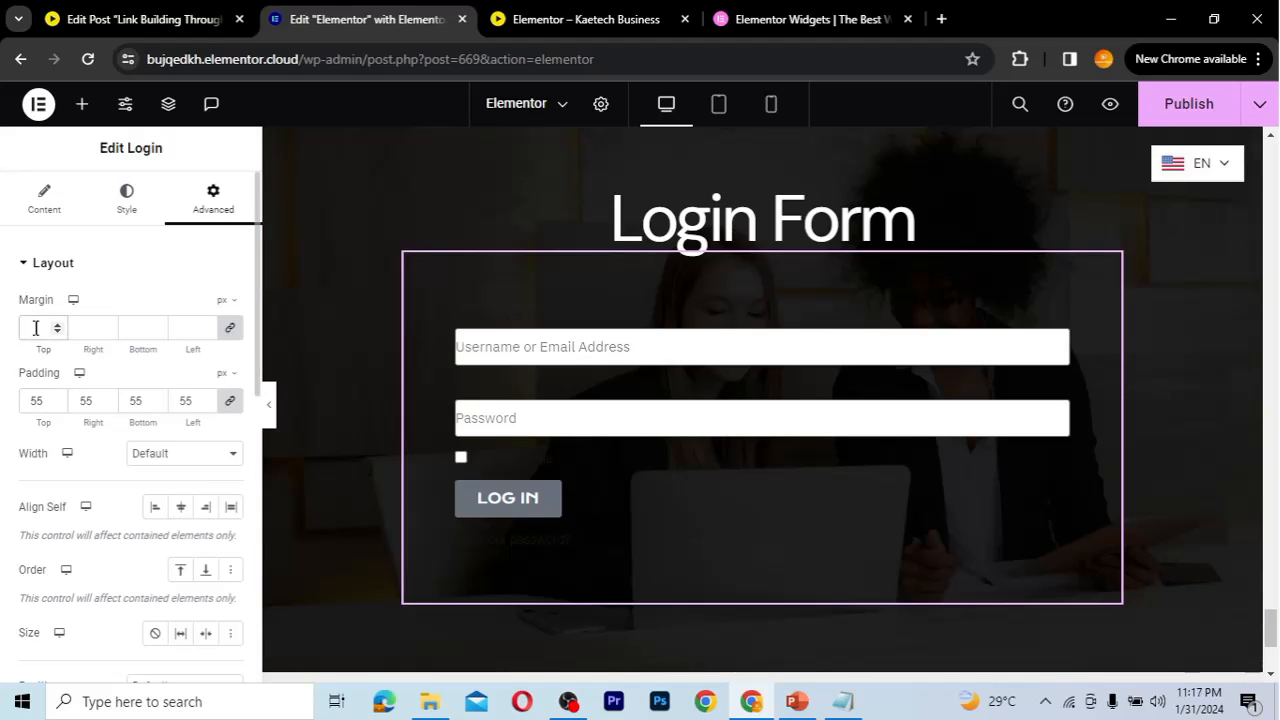
pyautogui.write('20')
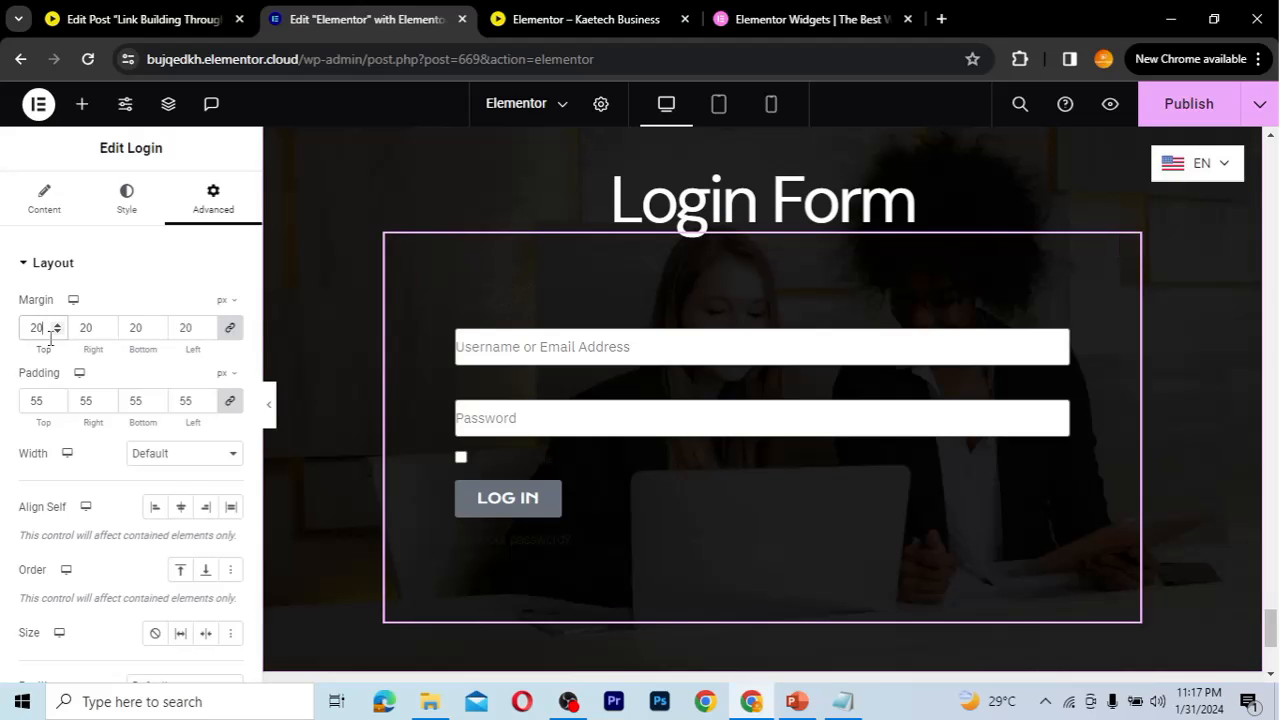
pyautogui.doubleClick(17, 330)
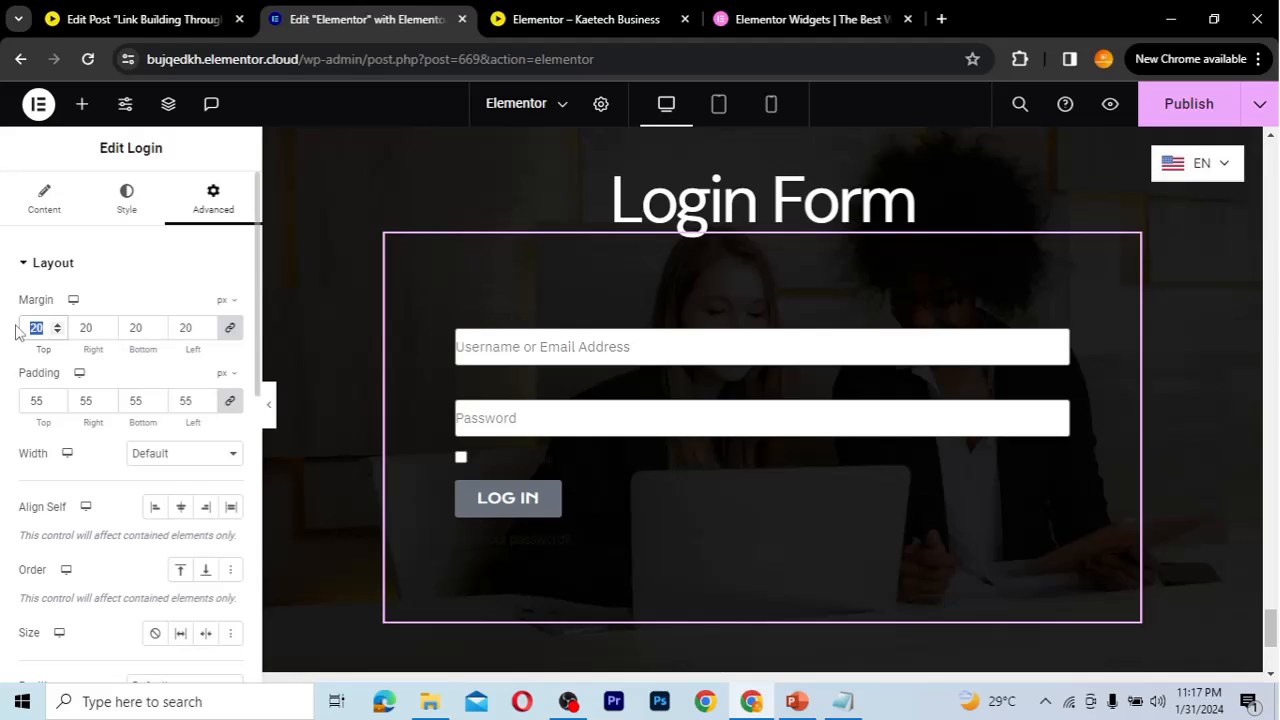
pyautogui.write('0')
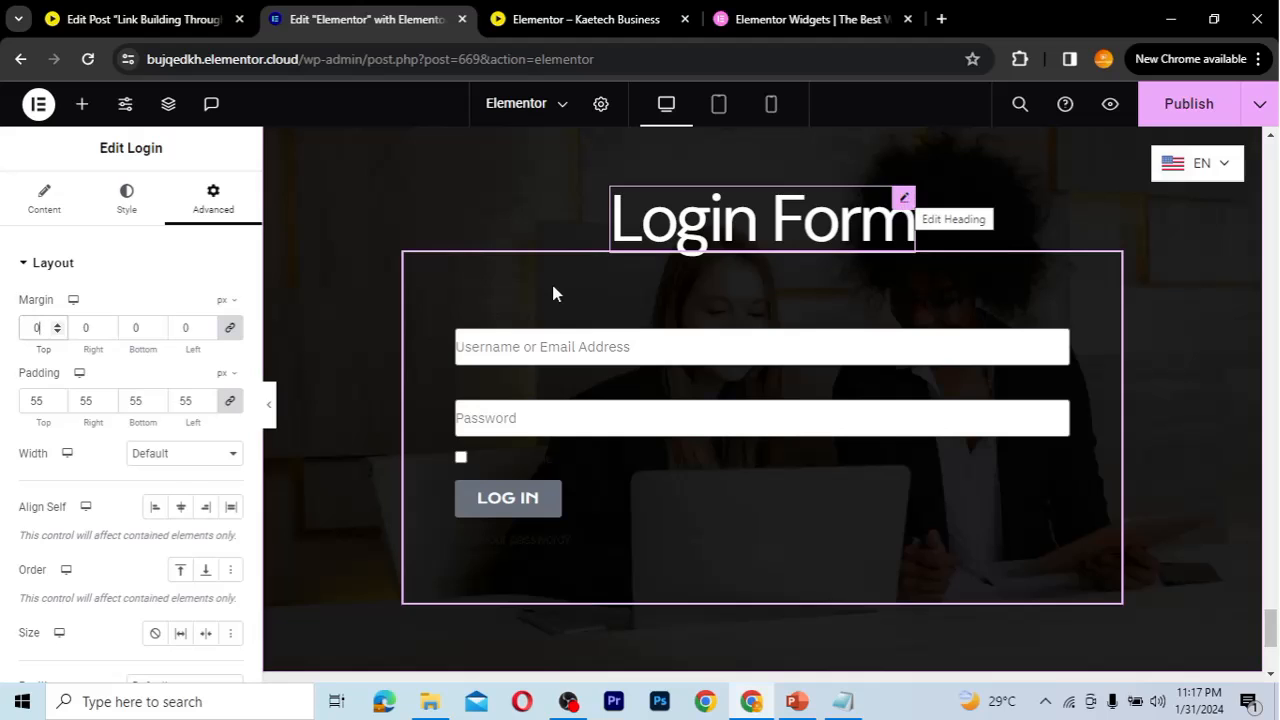
# Set the column and row gaps of the container holding the heading and login fields to 40 px.
pyautogui.scroll(1, 635, 271)
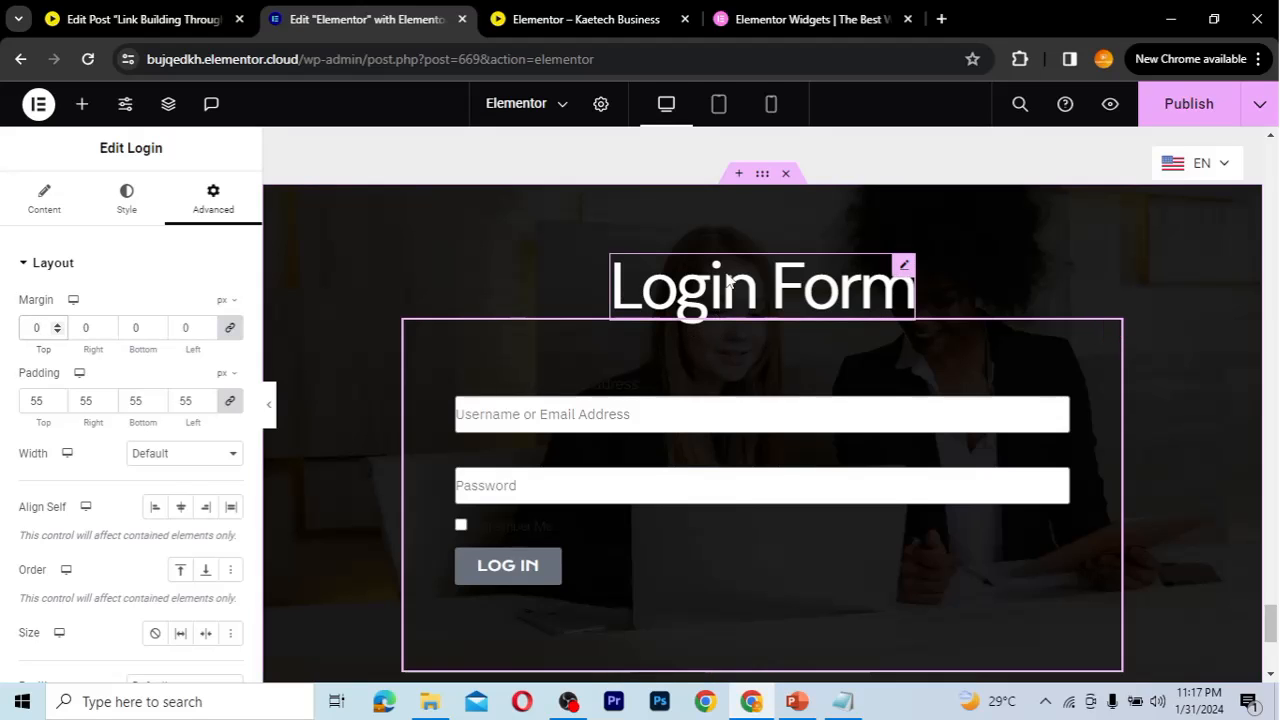
pyautogui.click(763, 185)
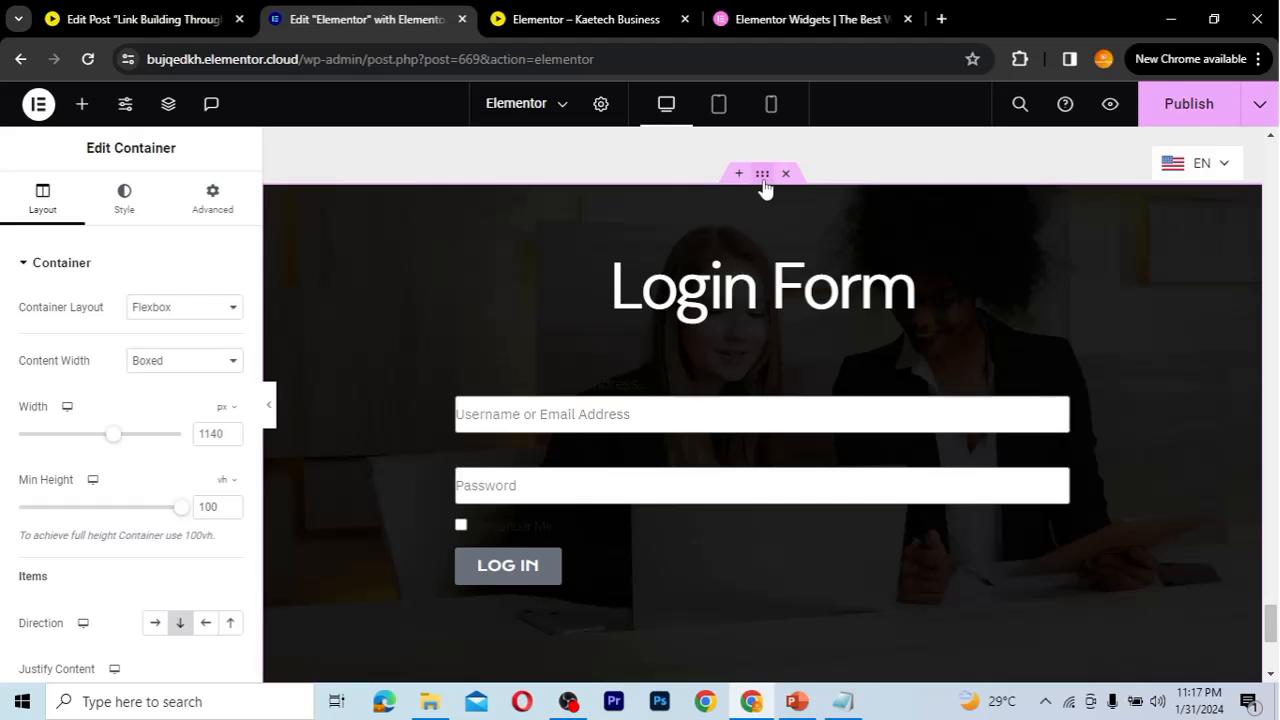
pyautogui.scroll(-3, 80, 550)
pyautogui.click(55, 542)
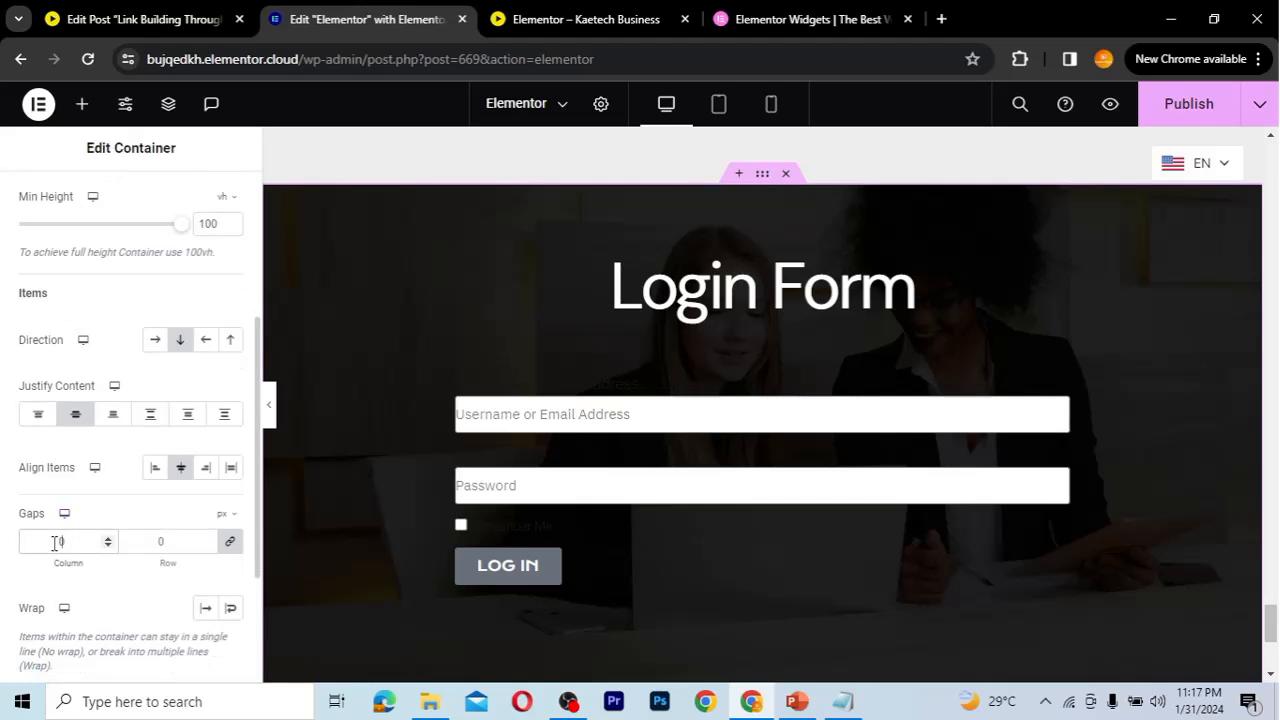
pyautogui.write('20')
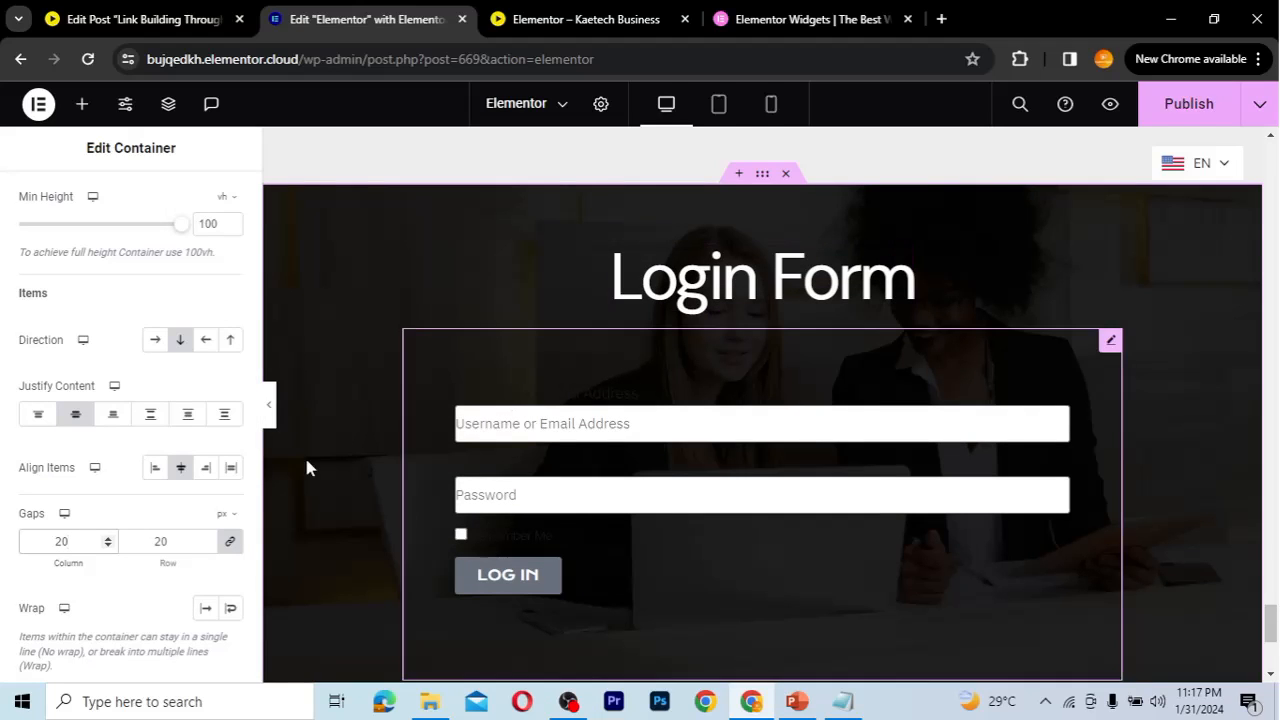
pyautogui.doubleClick(49, 541)
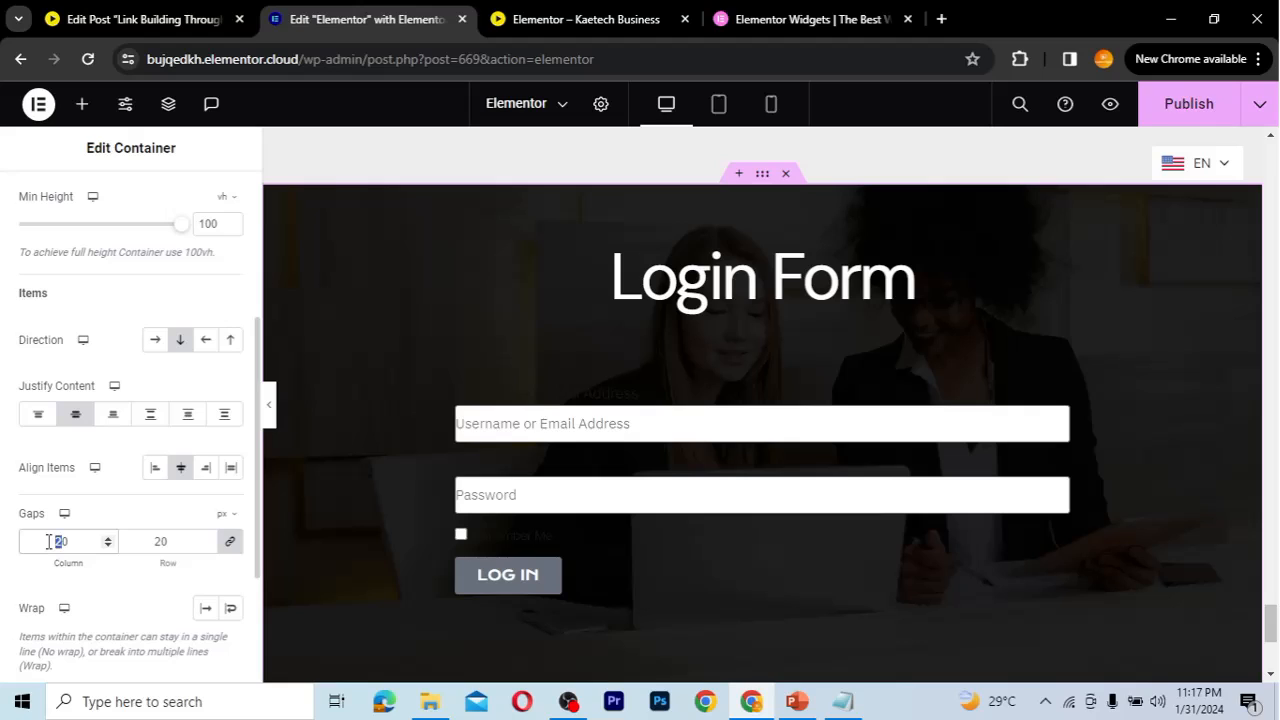
pyautogui.write('40')
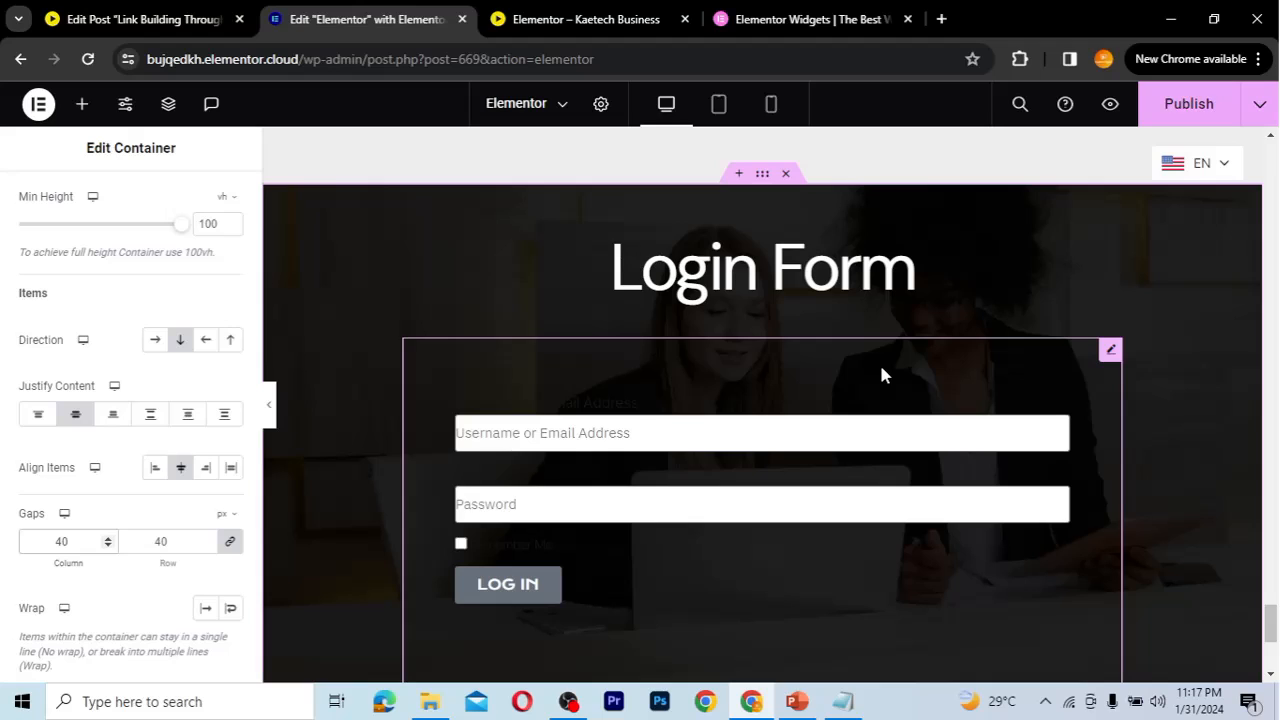
# Set the input size of the Login widget's form fields to Medium.
pyautogui.scroll(-1, 881, 374)
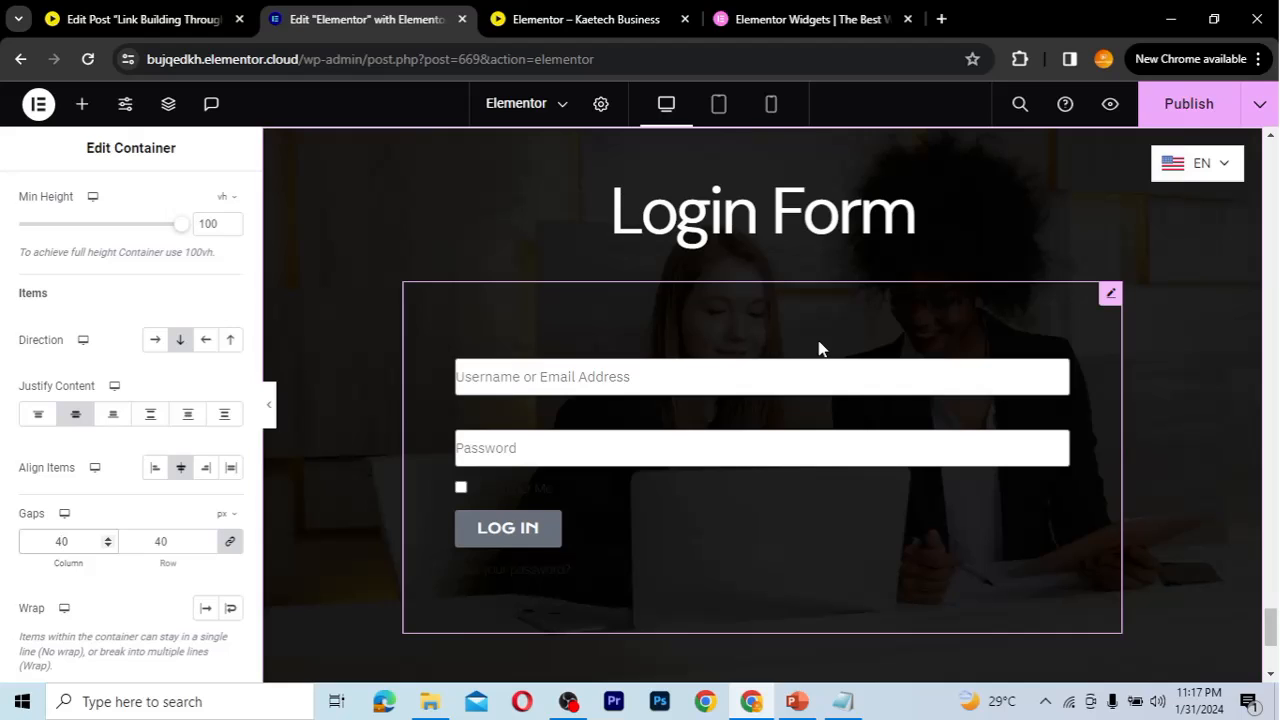
pyautogui.click(1111, 296)
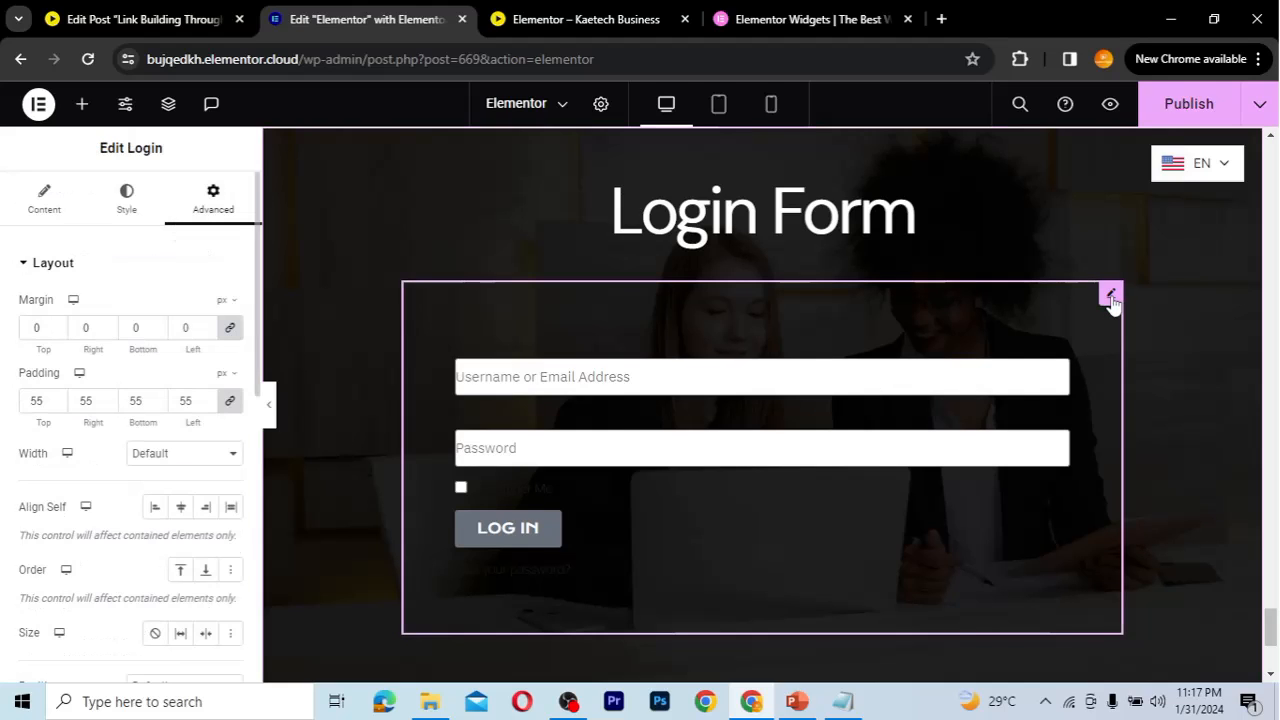
pyautogui.click(33, 210)
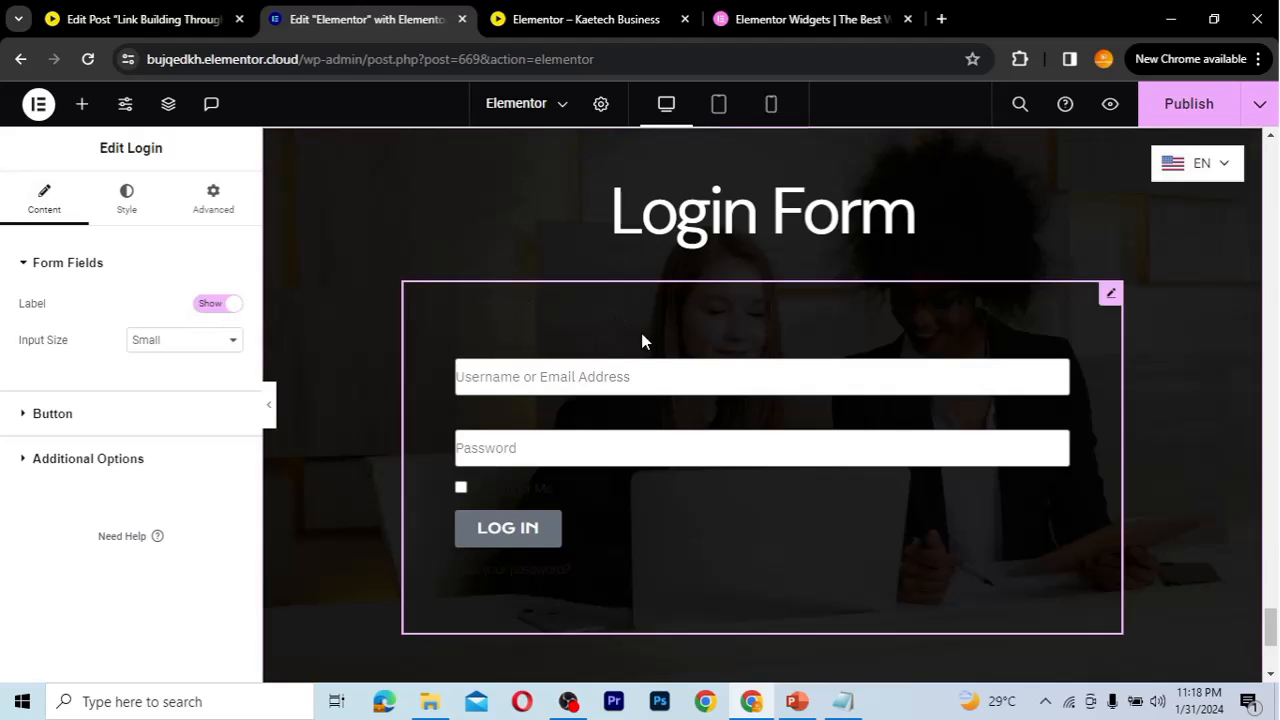
pyautogui.moveTo(489, 354)
pyautogui.mouseDown()
pyautogui.moveTo(555, 345)
pyautogui.moveTo(476, 368)
pyautogui.moveTo(519, 364)
pyautogui.moveTo(475, 357)
pyautogui.mouseUp()
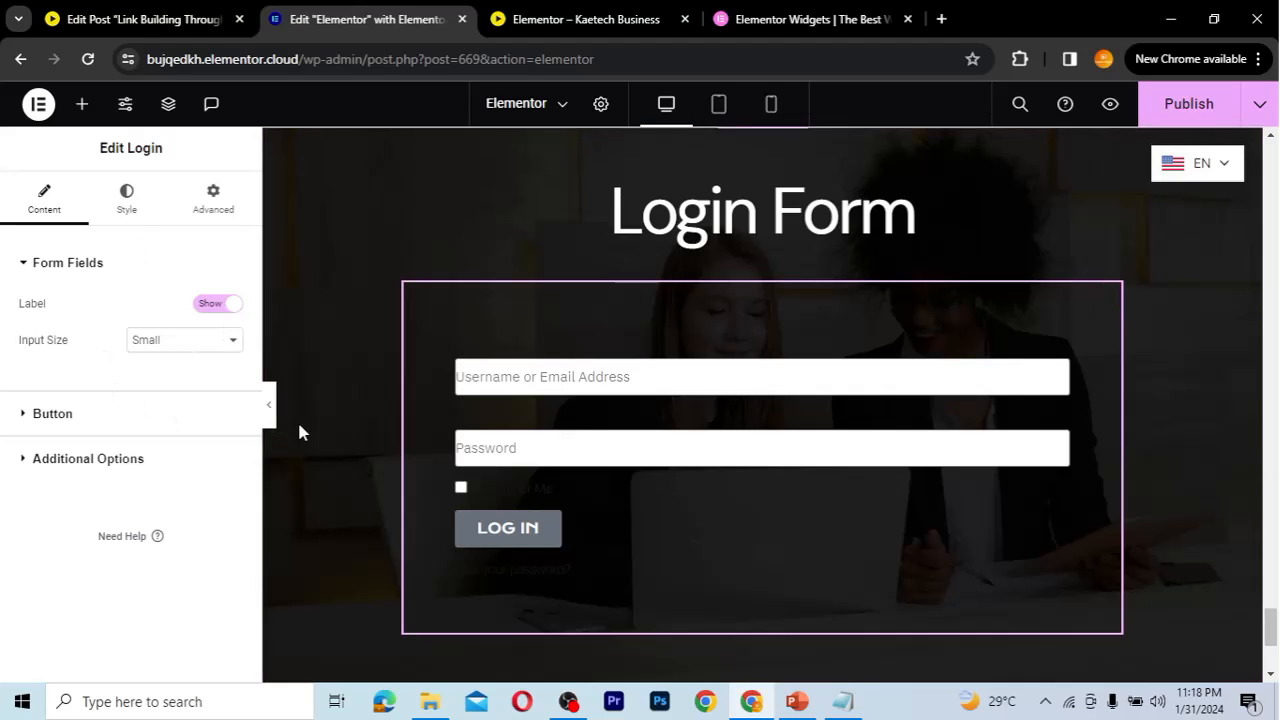
pyautogui.click(164, 346)
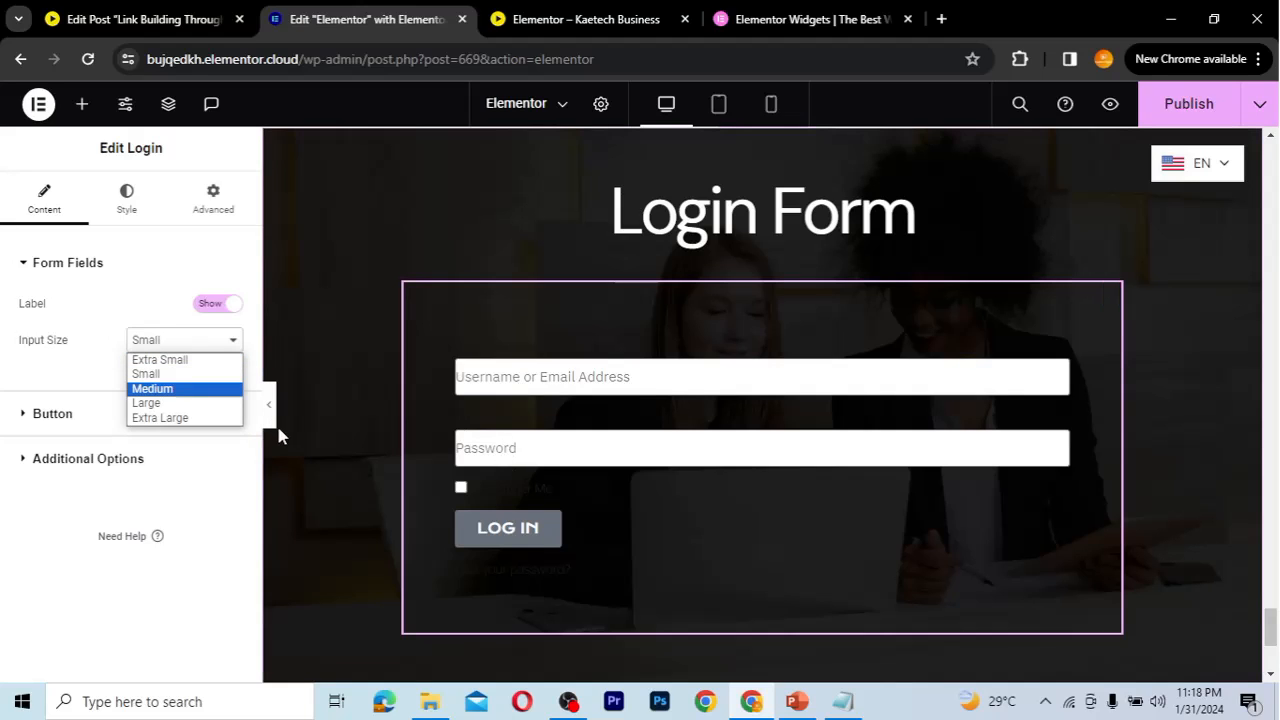
pyautogui.click(185, 393)
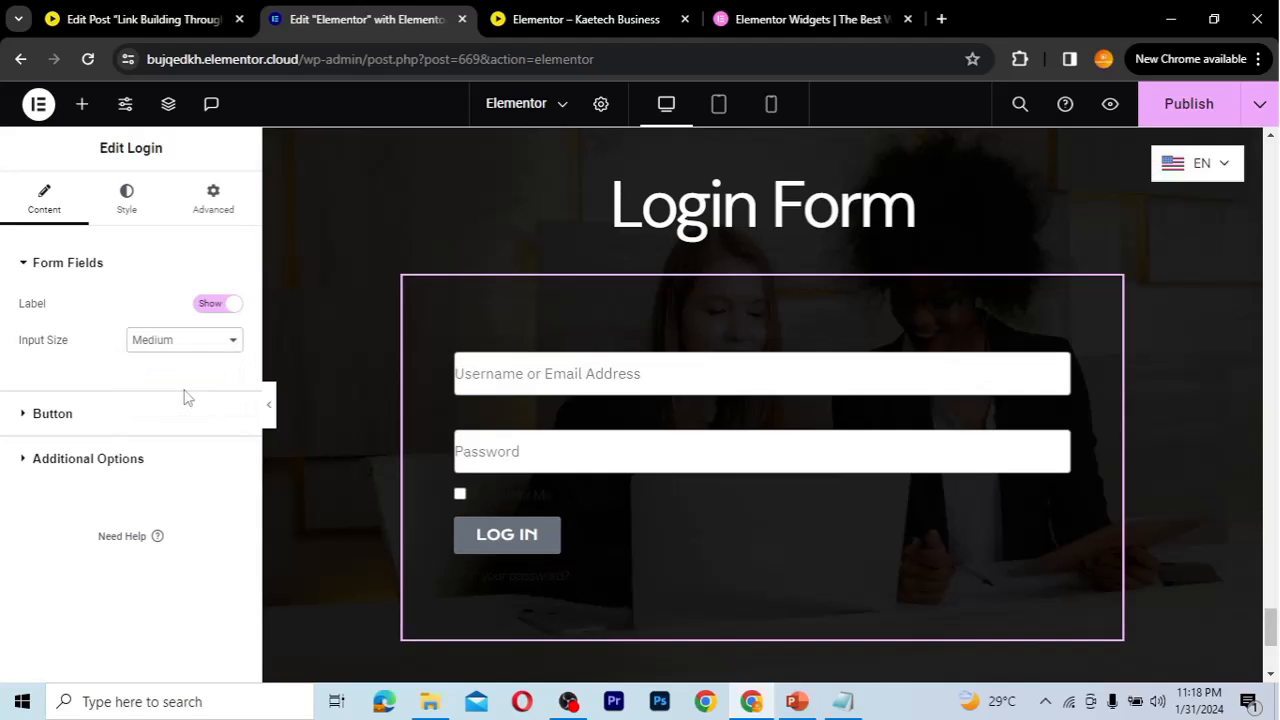
# Try the Large input size on the login fields and return it to Medium.
pyautogui.click(188, 346)
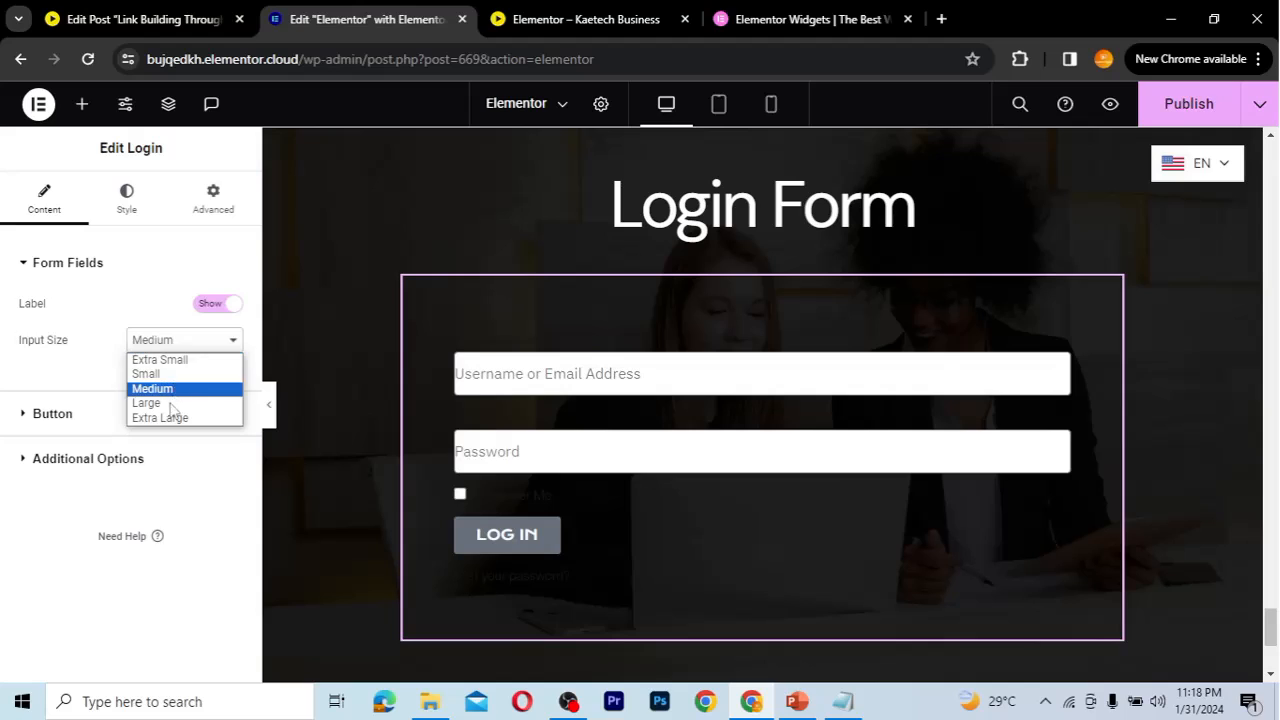
pyautogui.click(172, 403)
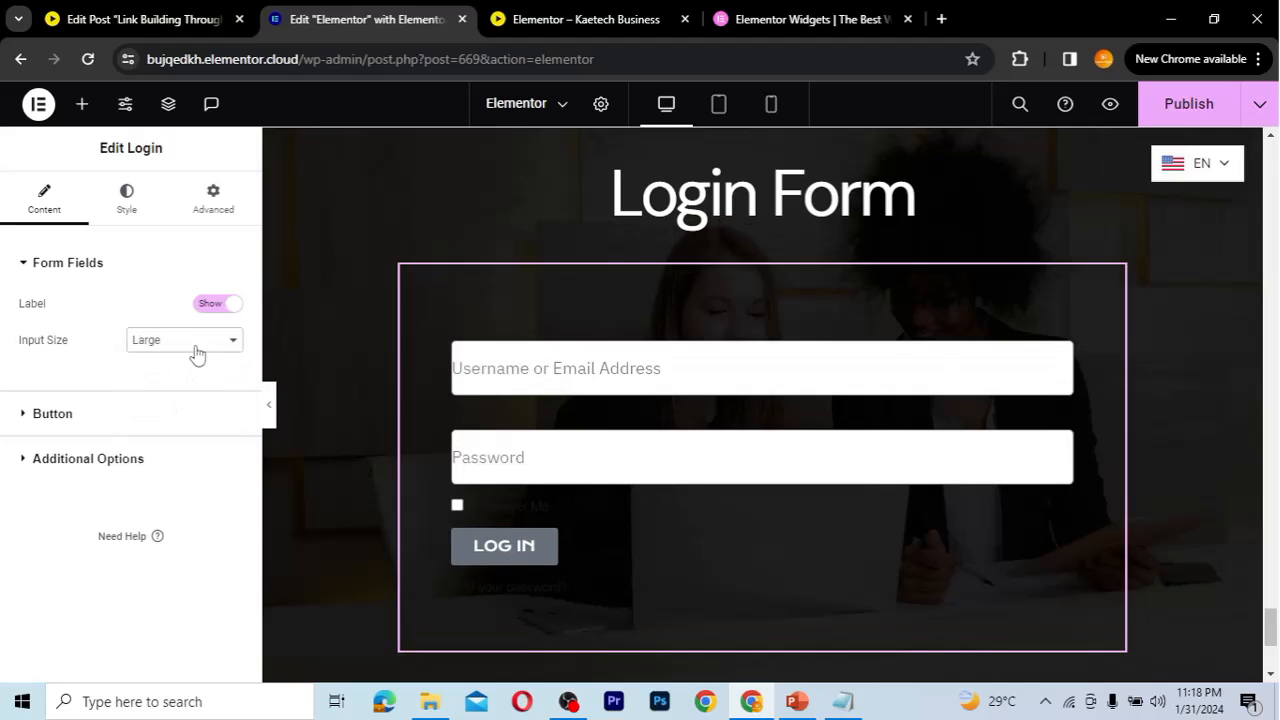
pyautogui.click(196, 345)
pyautogui.click(177, 390)
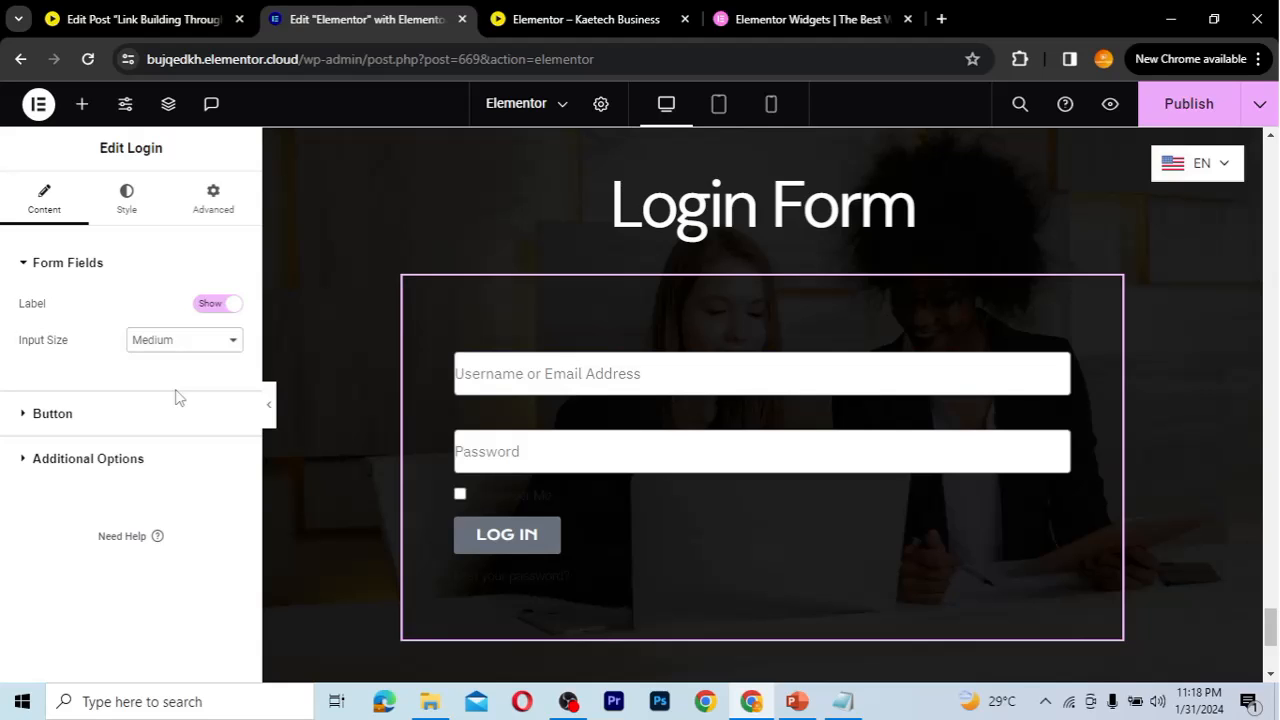
# Set the Login widget's button size to Large, try centre alignment, and set the button alignment to justified.
pyautogui.click(133, 415)
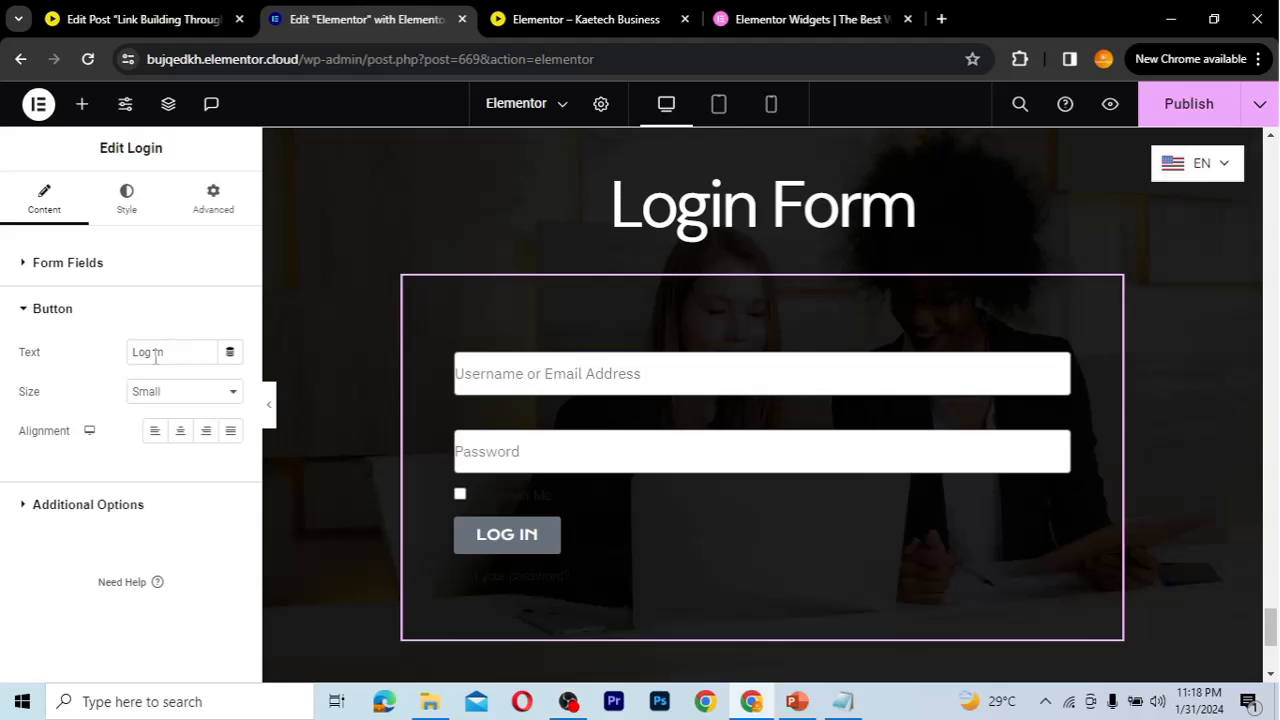
pyautogui.click(163, 392)
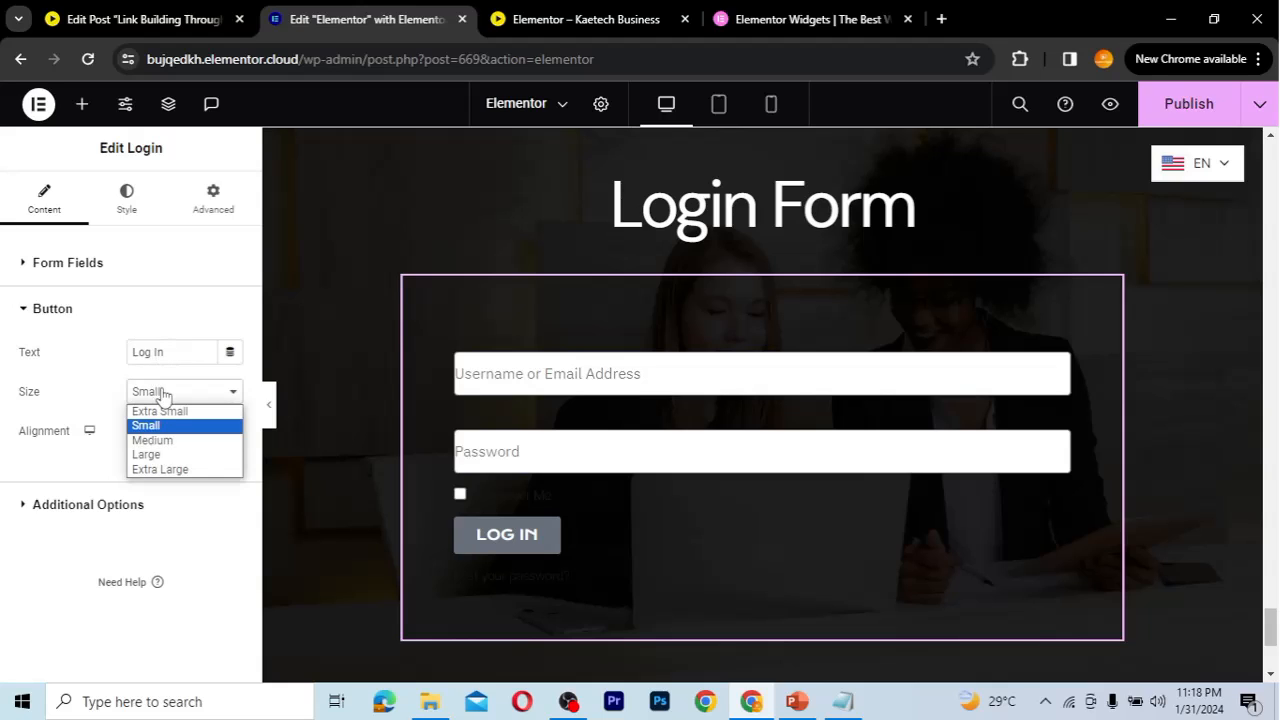
pyautogui.click(152, 455)
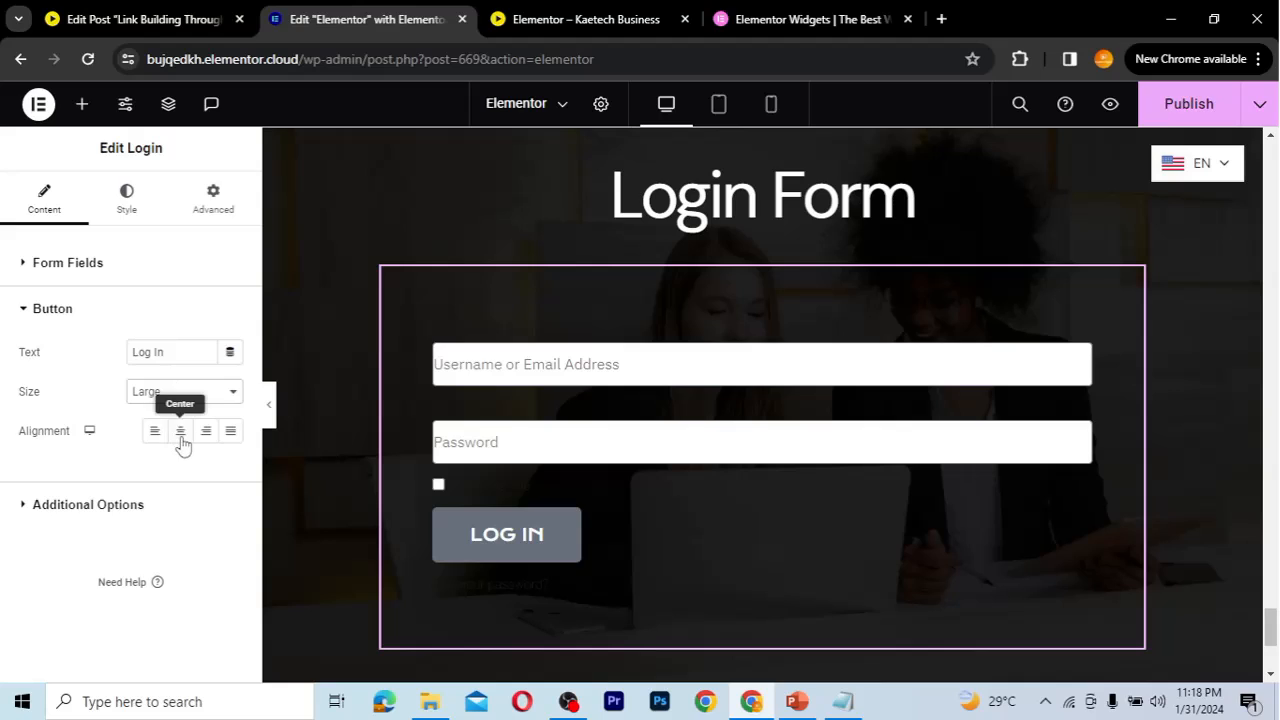
pyautogui.click(181, 432)
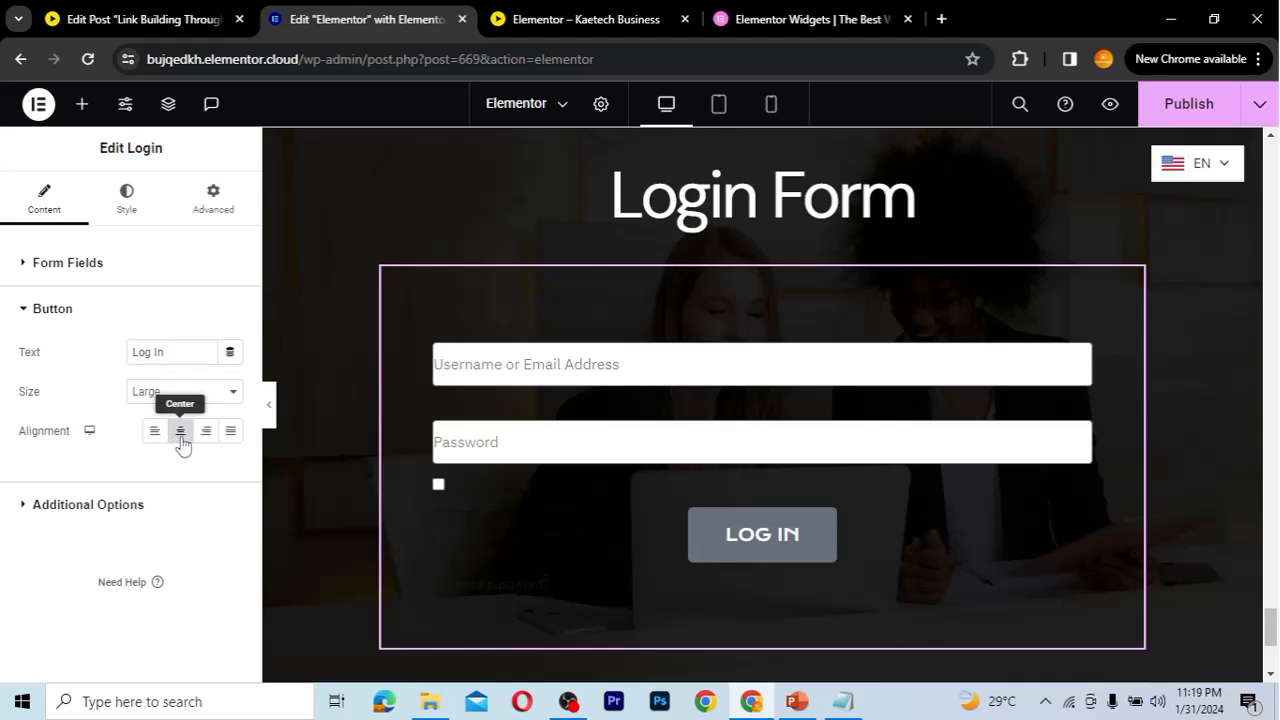
pyautogui.click(234, 433)
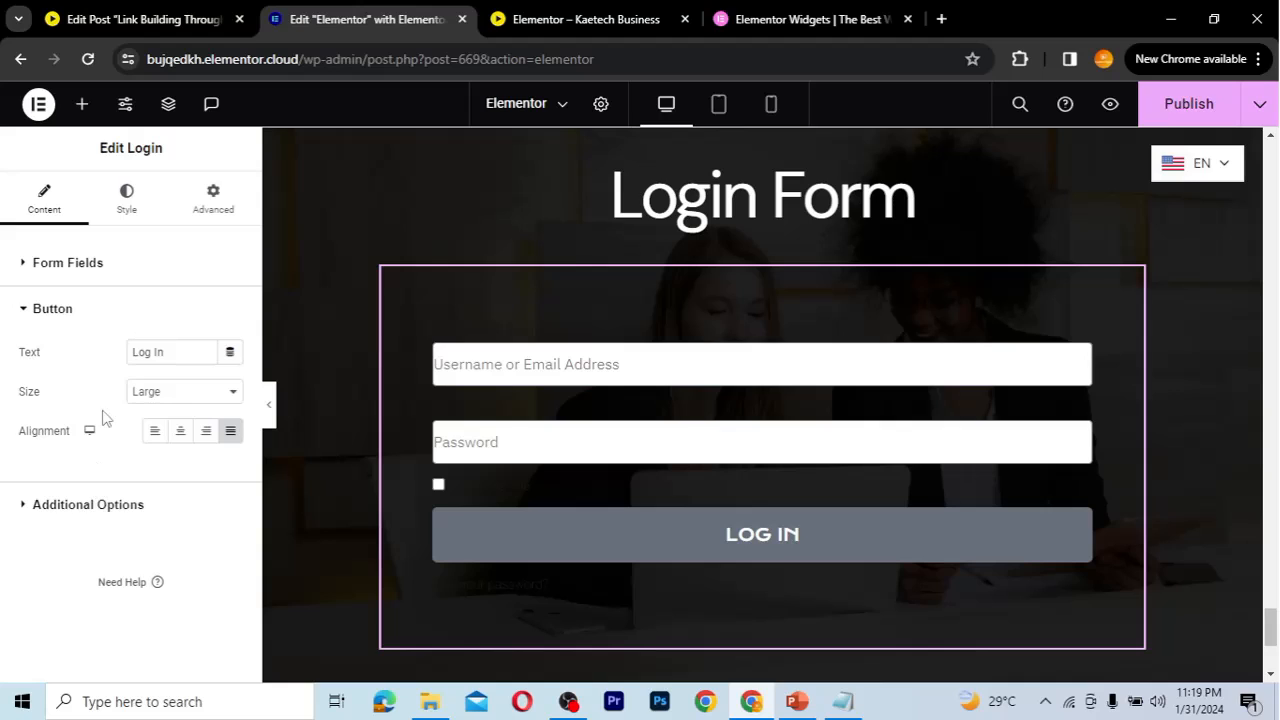
pyautogui.click(84, 508)
pyautogui.scroll(-1, 70, 460)
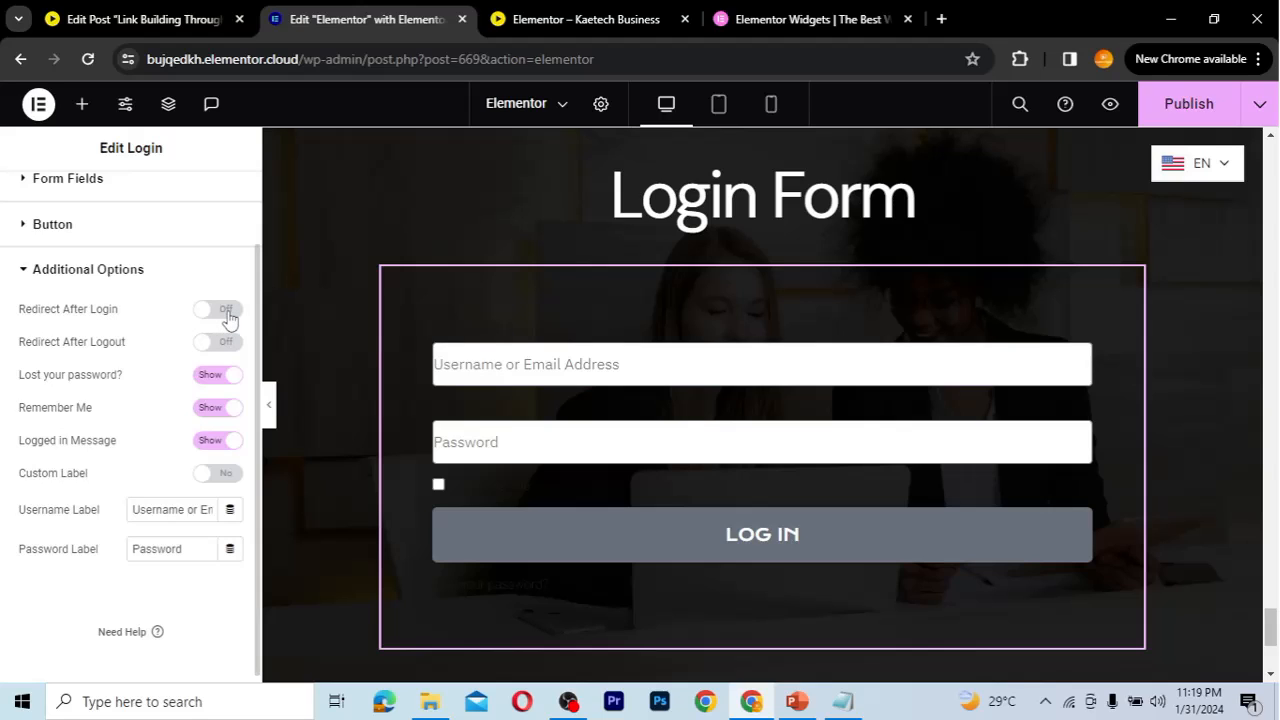
pyautogui.click(557, 18)
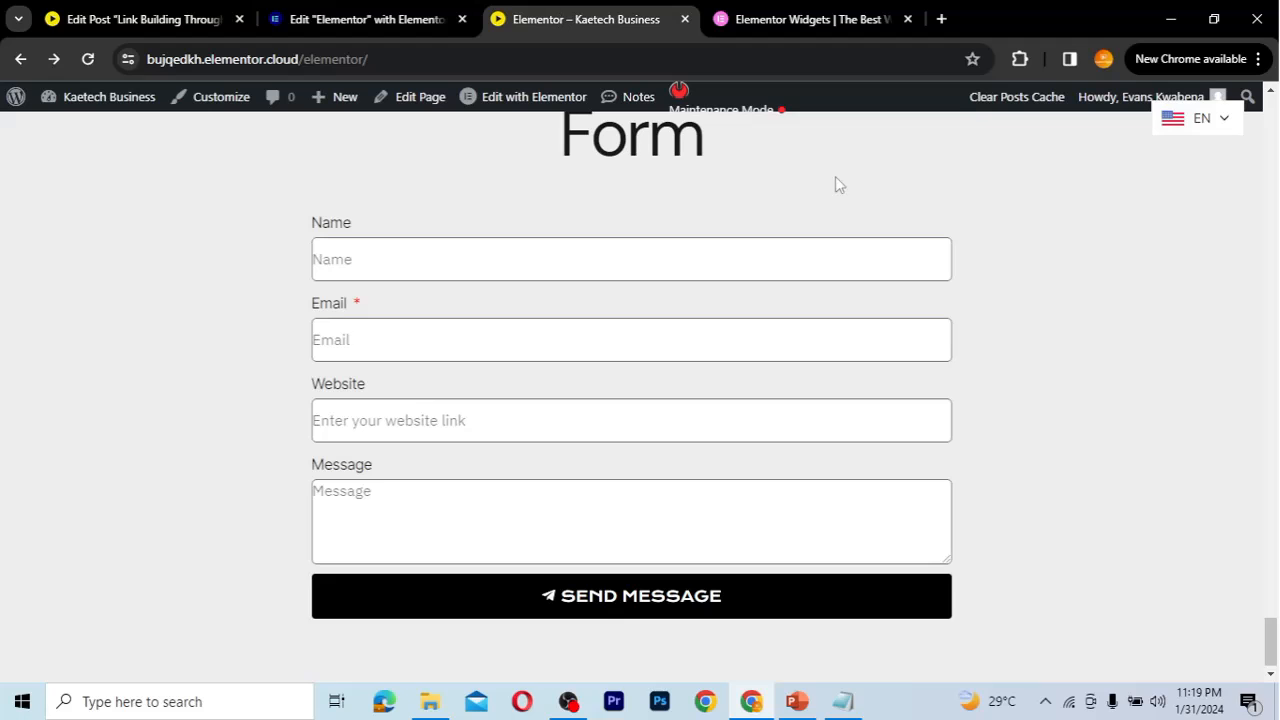
pyautogui.scroll(10, 837, 184)
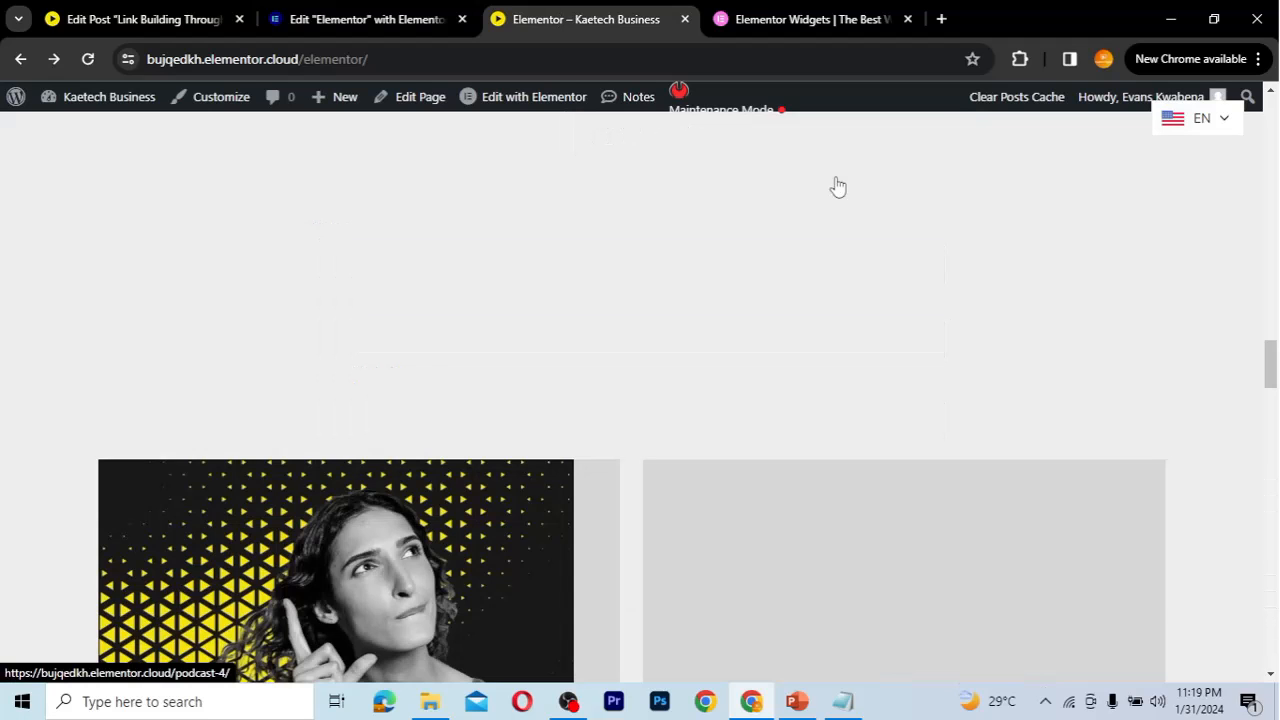
pyautogui.scroll(5, 836, 180)
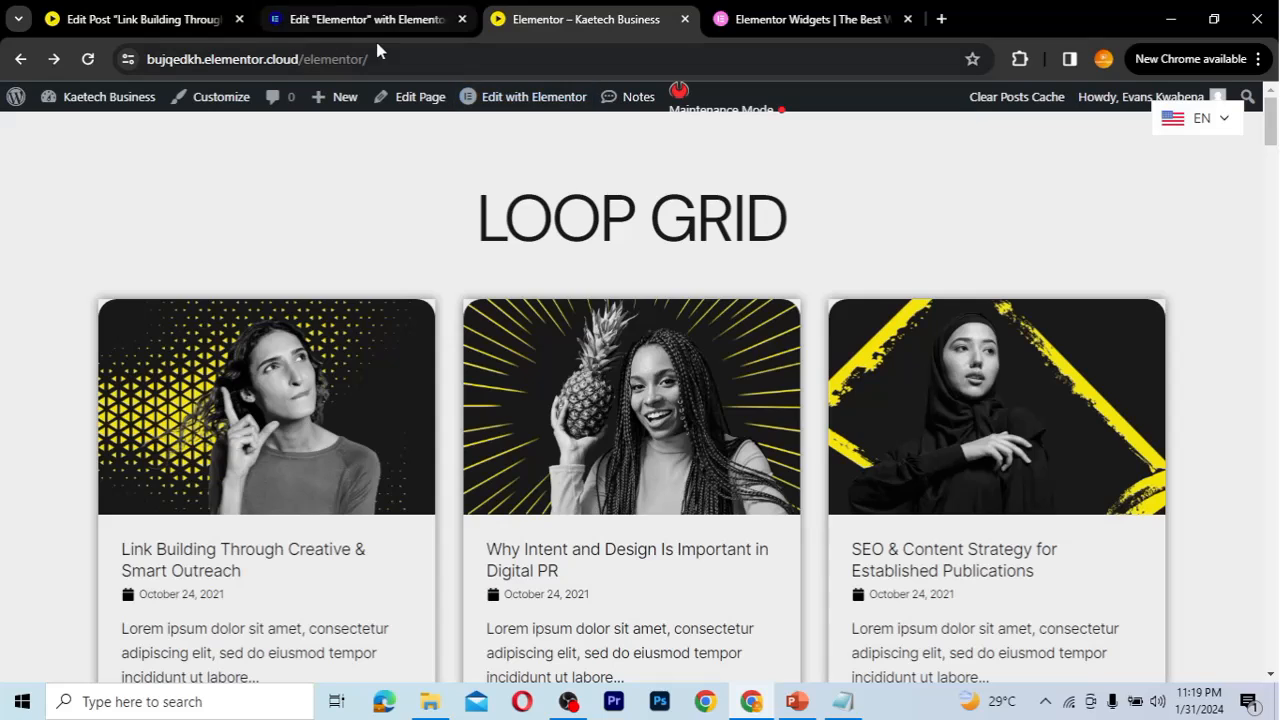
pyautogui.moveTo(304, 59); pyautogui.dragTo(128, 62)
pyautogui.hotkey('ctrl', 'c')
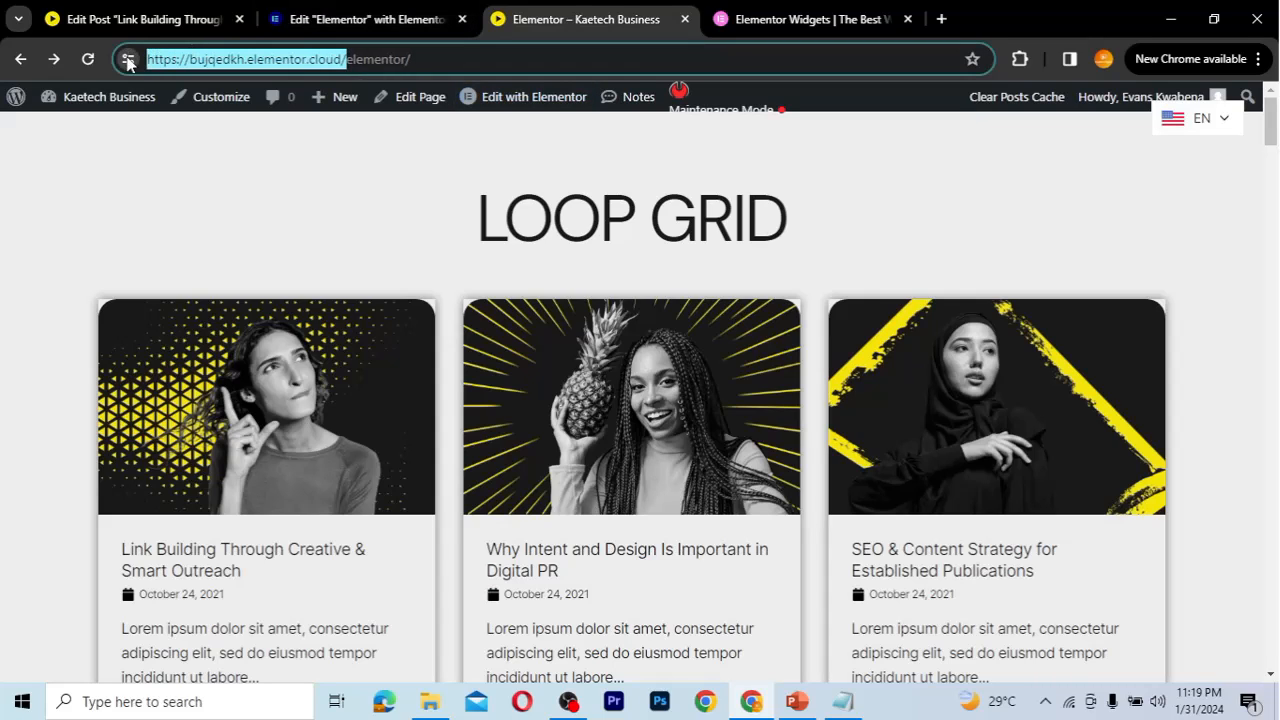
pyautogui.click(350, 19)
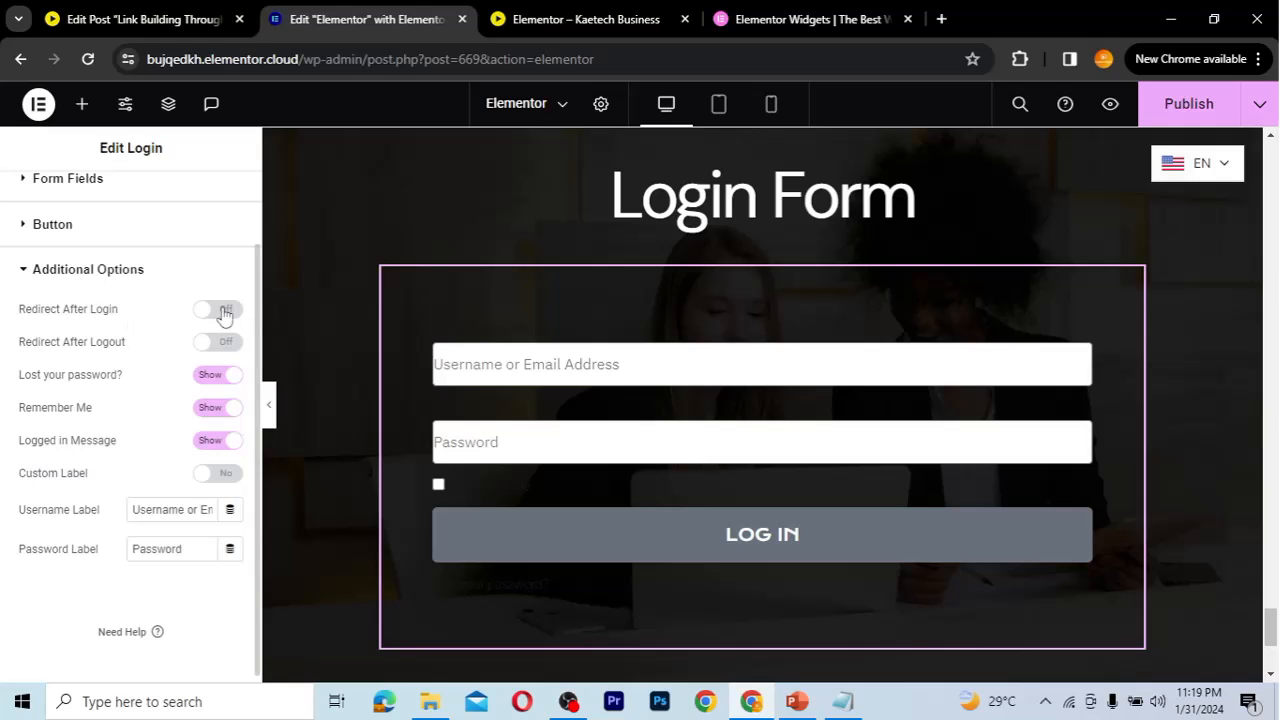
pyautogui.click(220, 309)
pyautogui.click(150, 346)
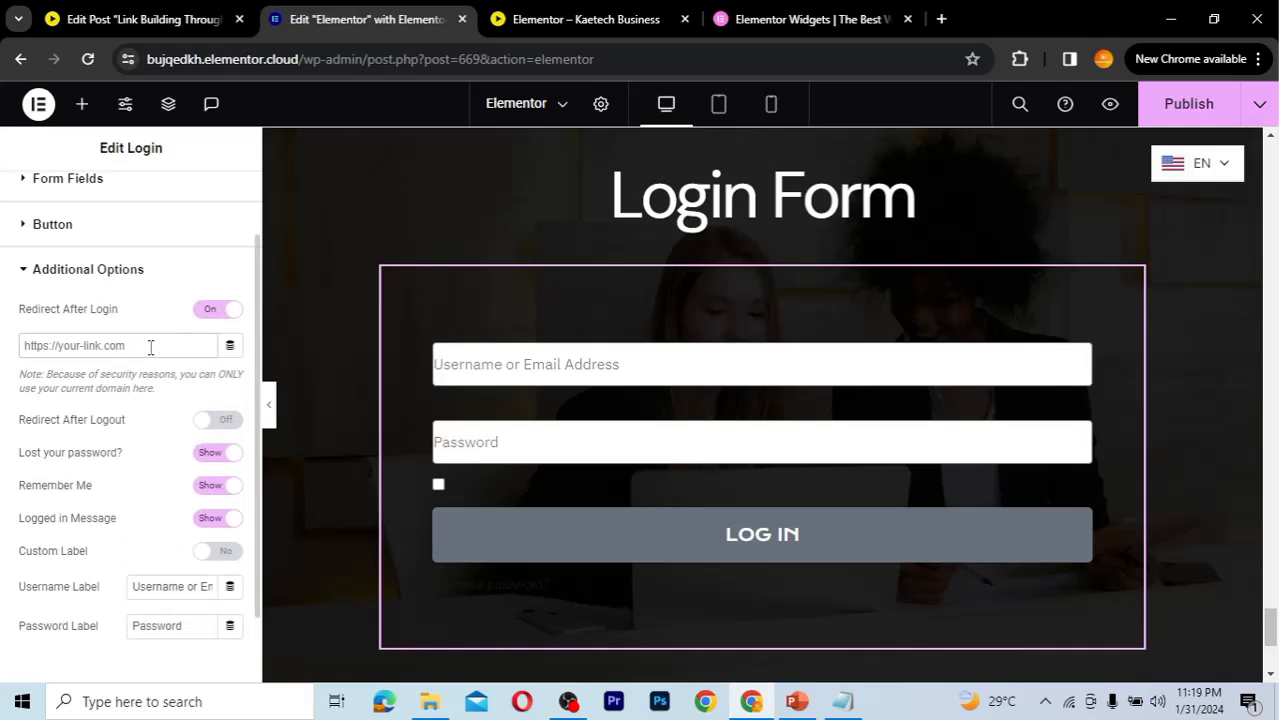
pyautogui.hotkey('ctrl', 'v')
pyautogui.write('about')
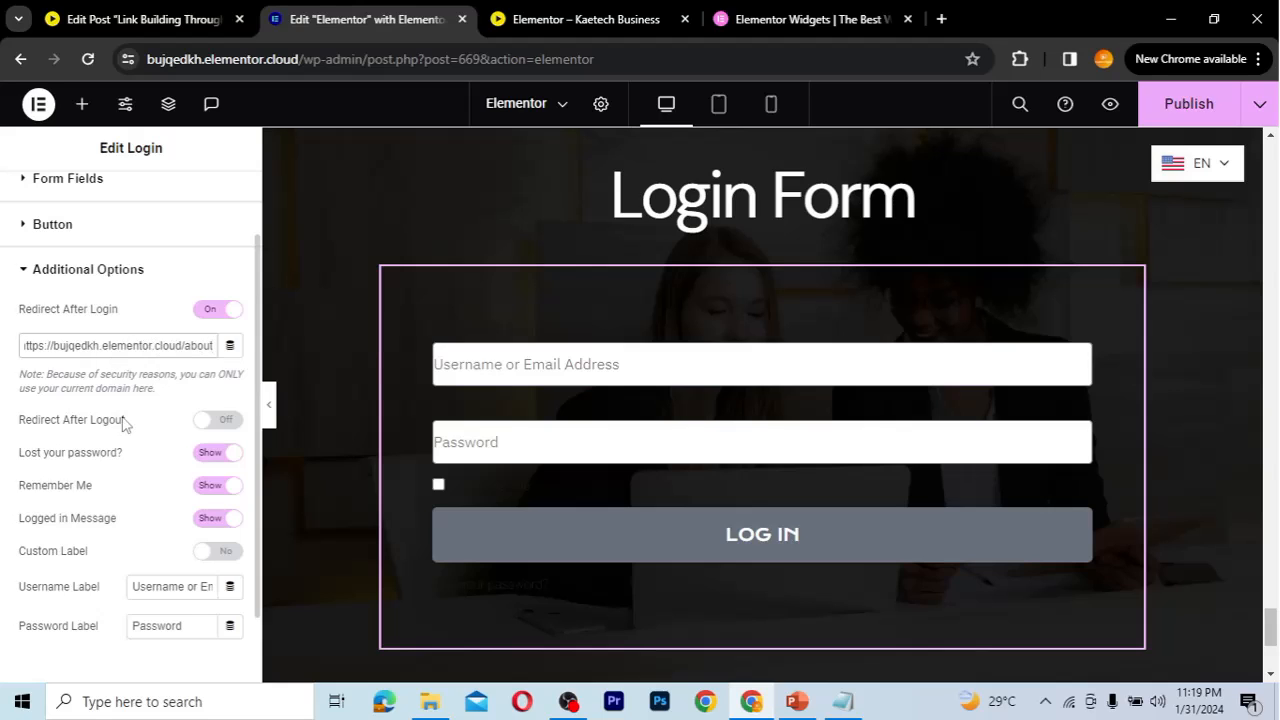
# Turn on custom labels for the login fields to view the label and placeholder settings, and turn them off again.
pyautogui.scroll(-1, 122, 424)
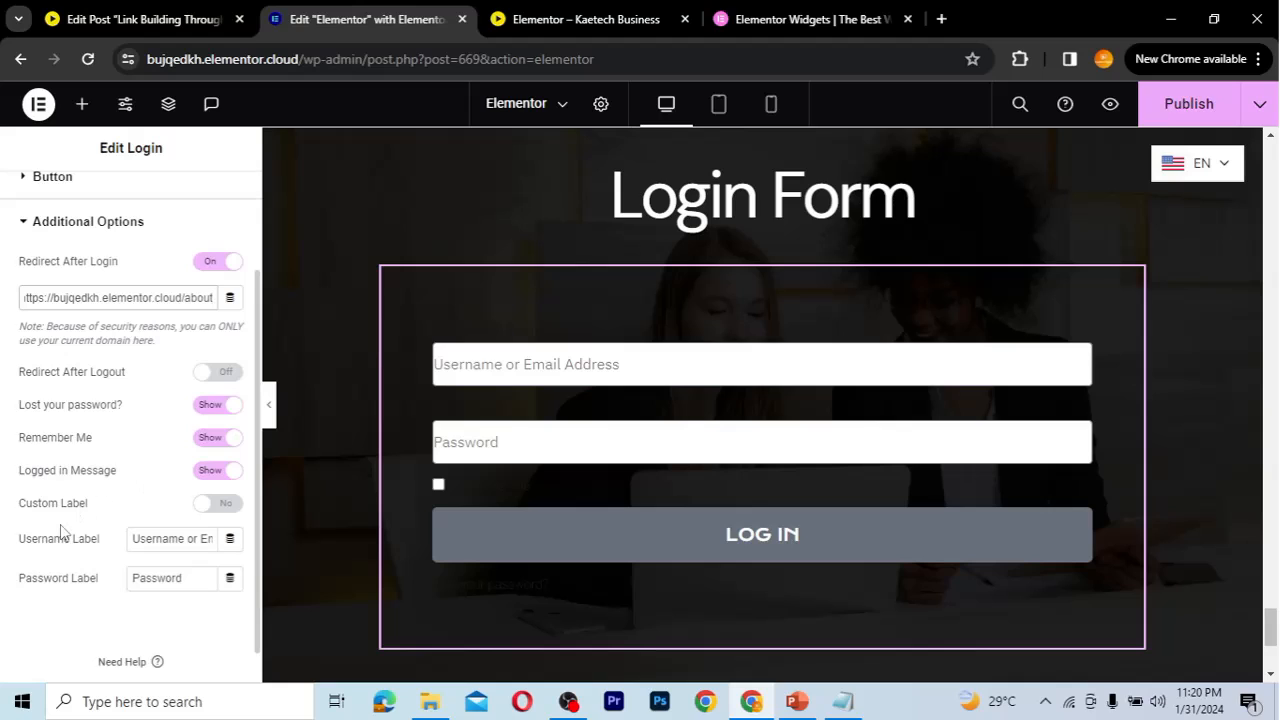
pyautogui.scroll(-1, 60, 530)
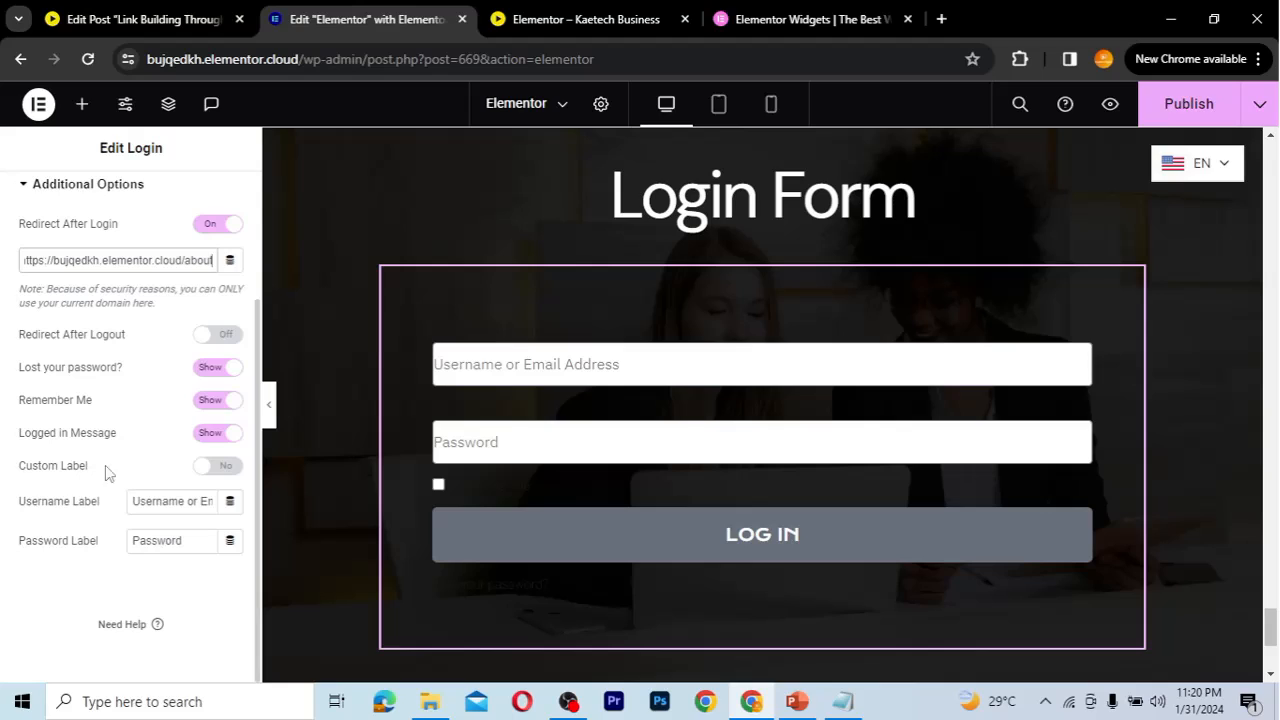
pyautogui.click(230, 470)
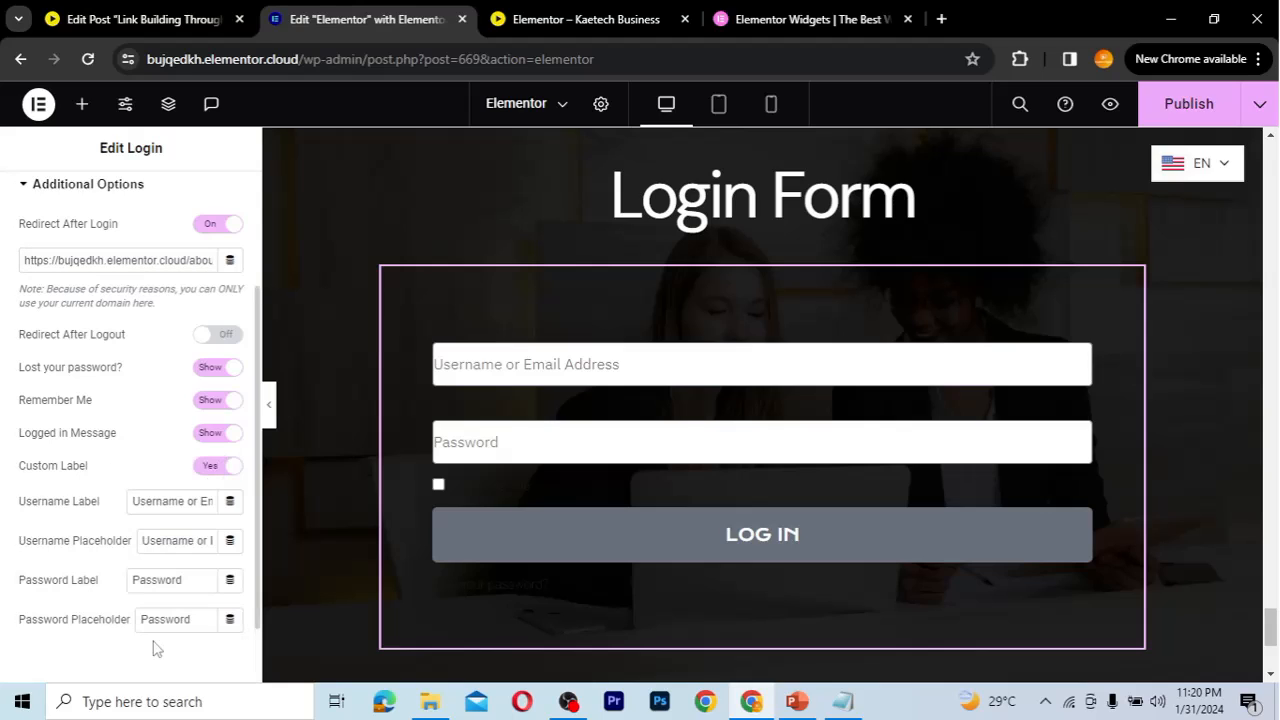
pyautogui.click(213, 470)
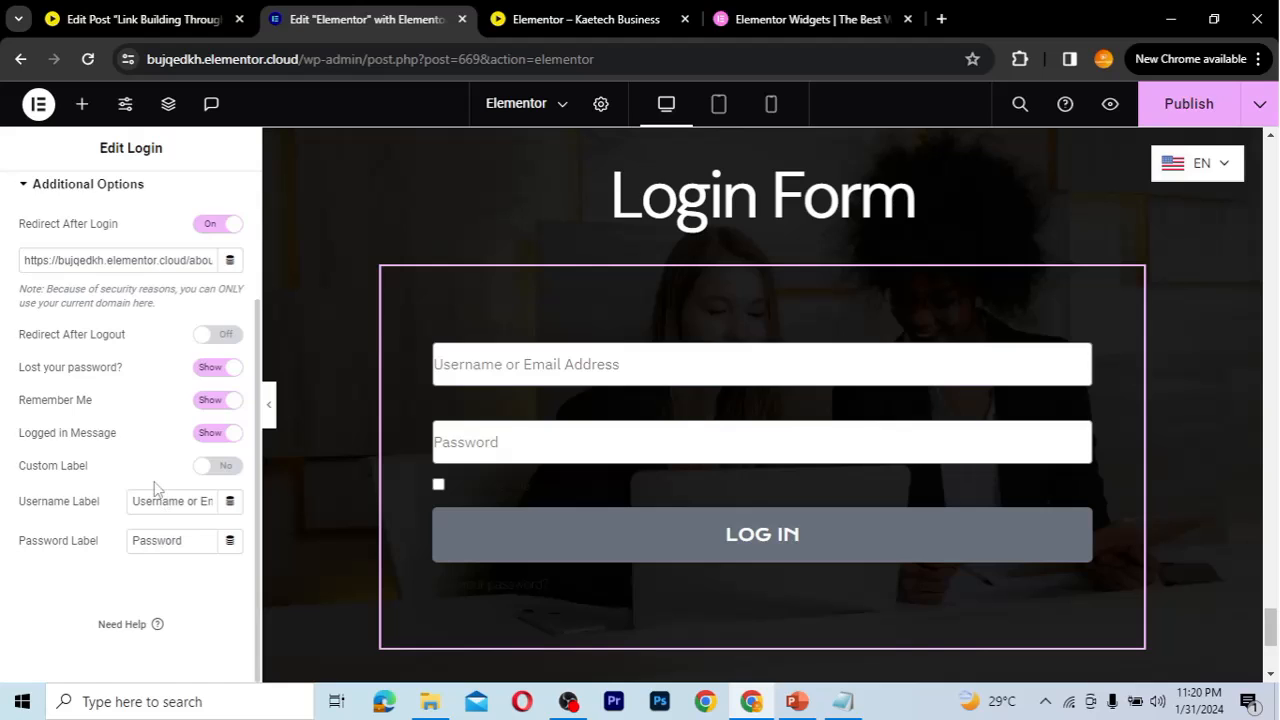
pyautogui.scroll(2, 155, 489)
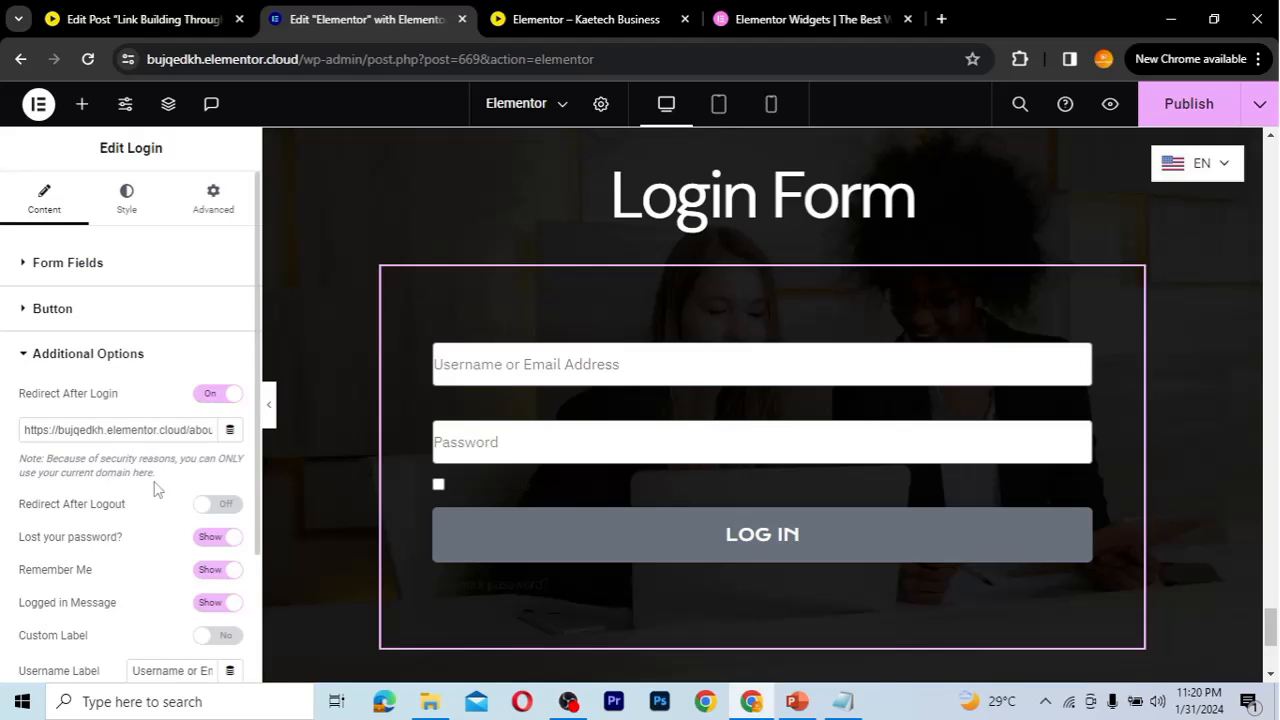
pyautogui.scroll(-2, 155, 489)
pyautogui.scroll(2, 155, 489)
# In the login form's styling, set the links color to white (#FFFFFF) and the links hover color to #C5BEBE.
pyautogui.click(137, 197)
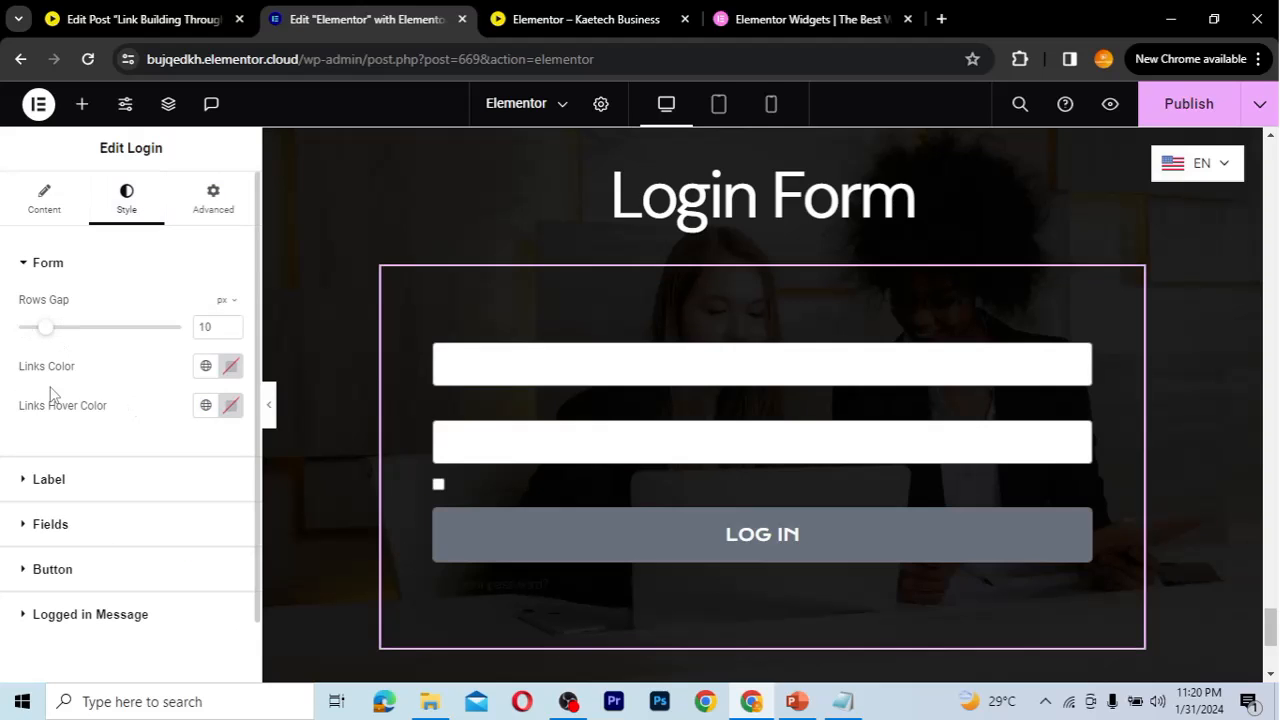
pyautogui.click(231, 370)
pyautogui.moveTo(149, 466); pyautogui.dragTo(118, 440)
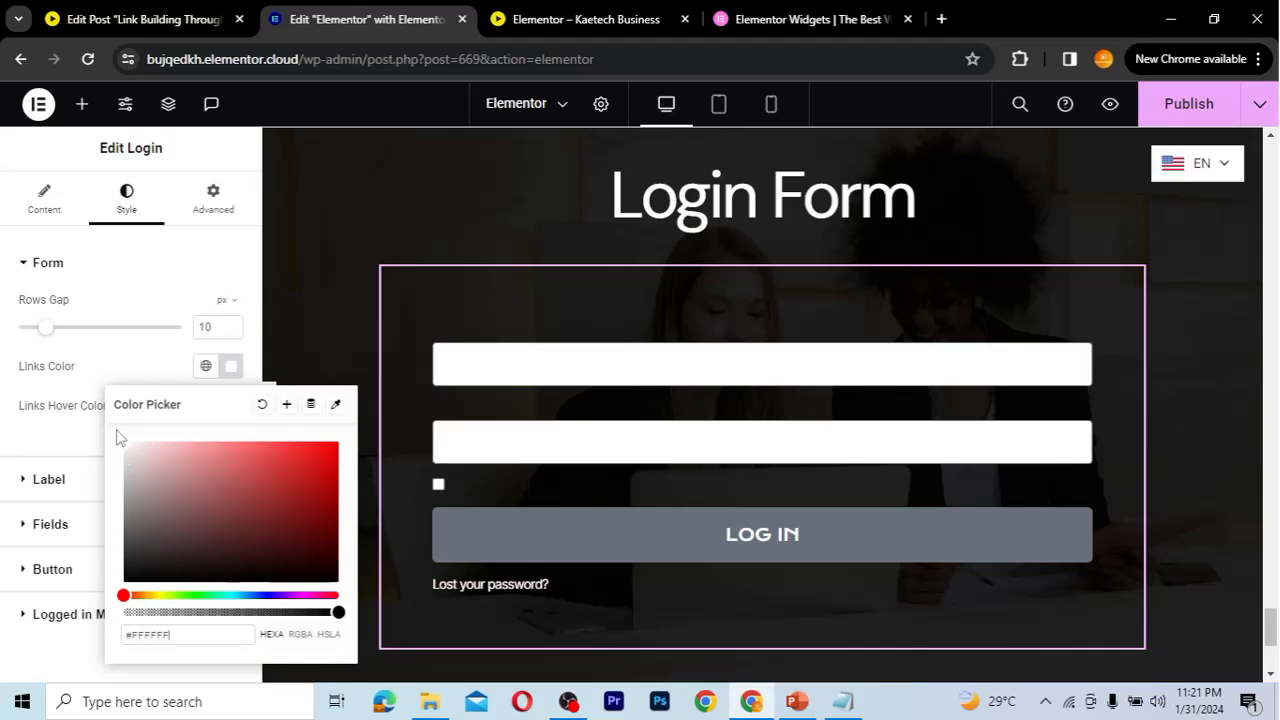
pyautogui.click(149, 372)
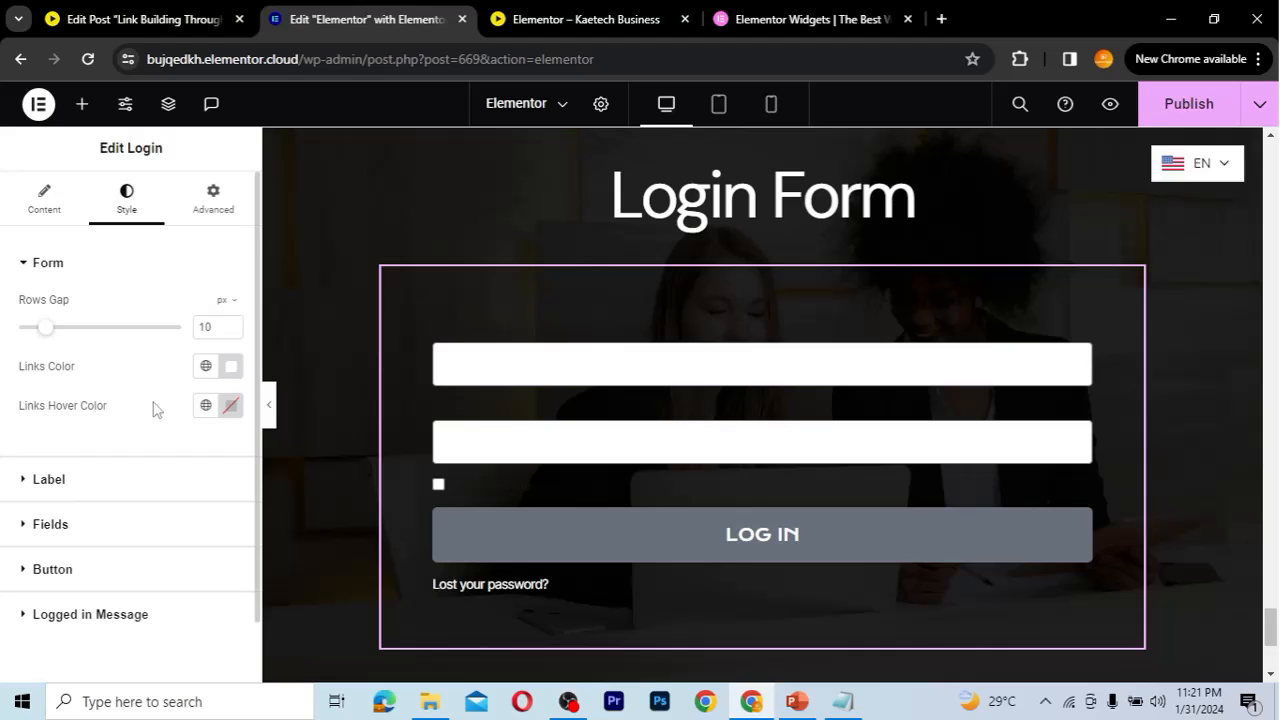
pyautogui.click(230, 404)
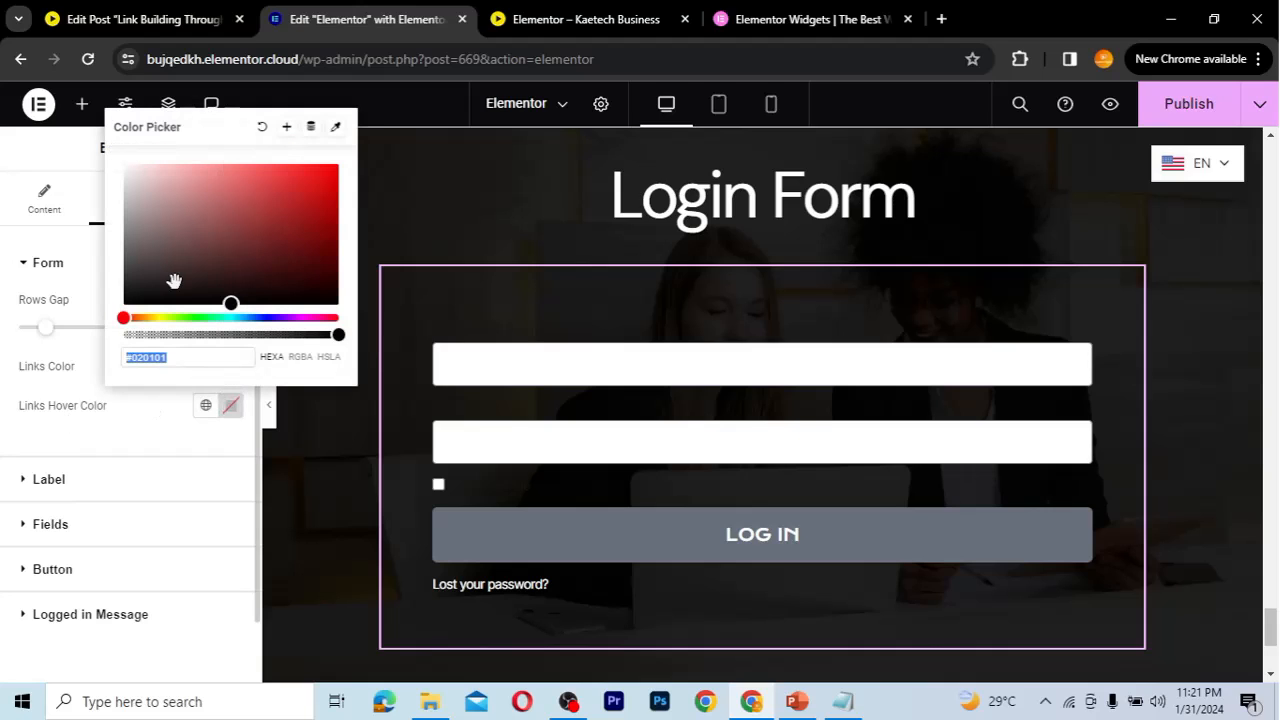
pyautogui.click(131, 196)
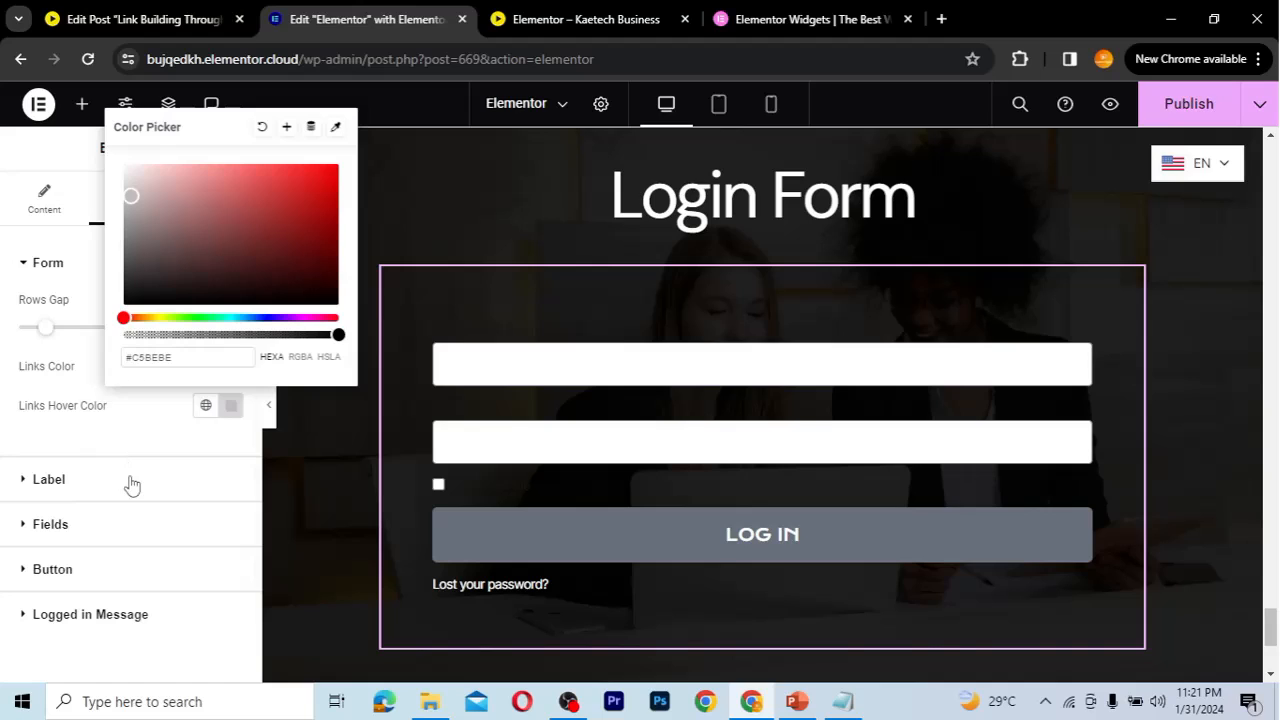
pyautogui.click(148, 442)
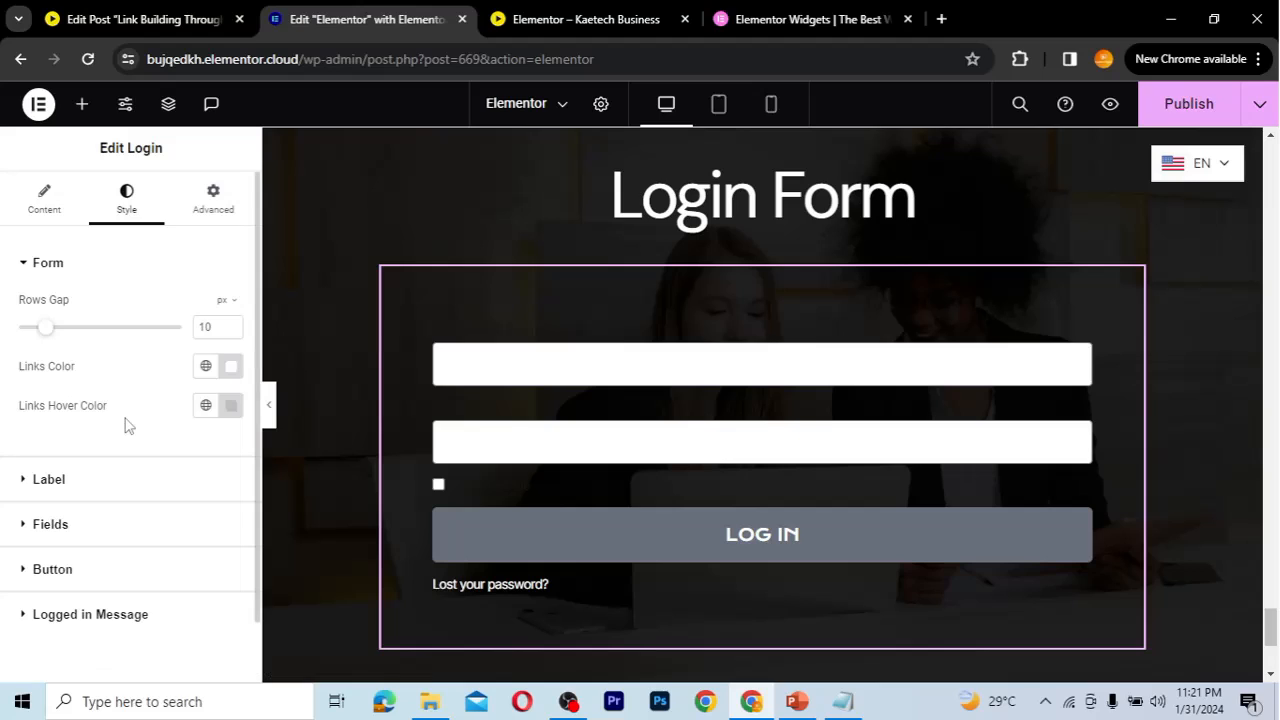
# Set the text color of the login form's labels to white (#FFFFFF).
pyautogui.scroll(-2, 126, 424)
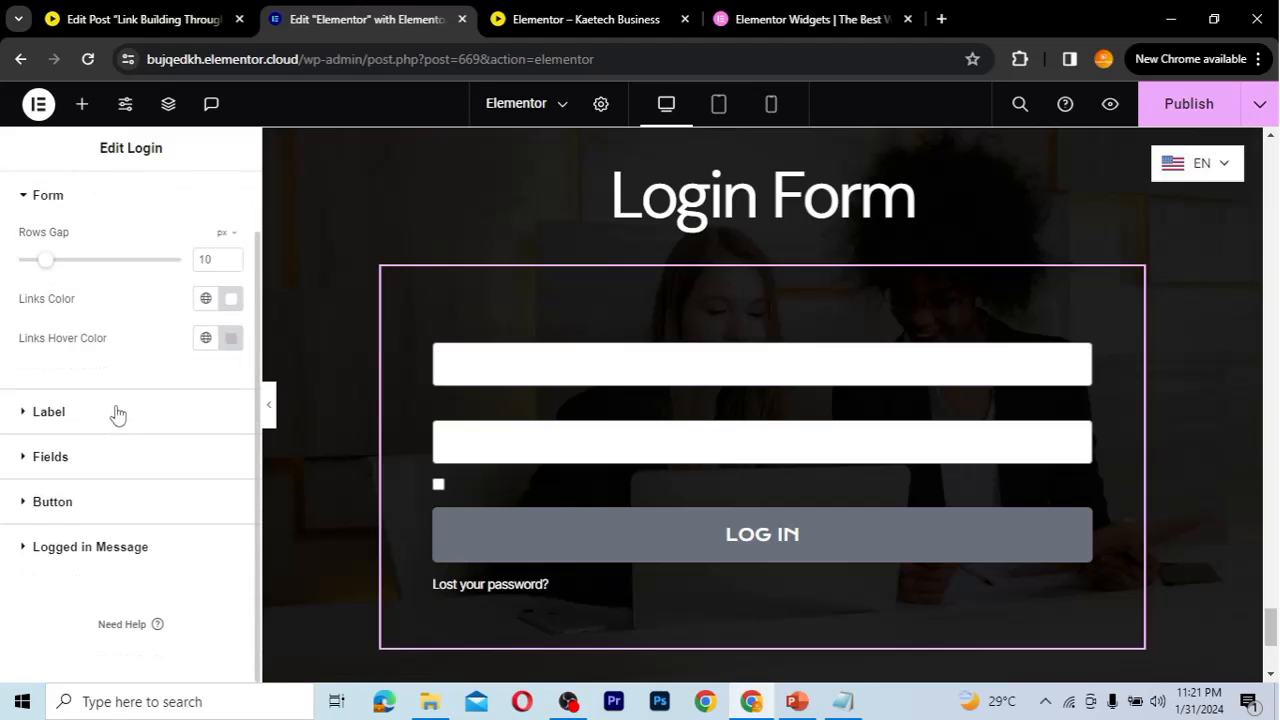
pyautogui.click(117, 414)
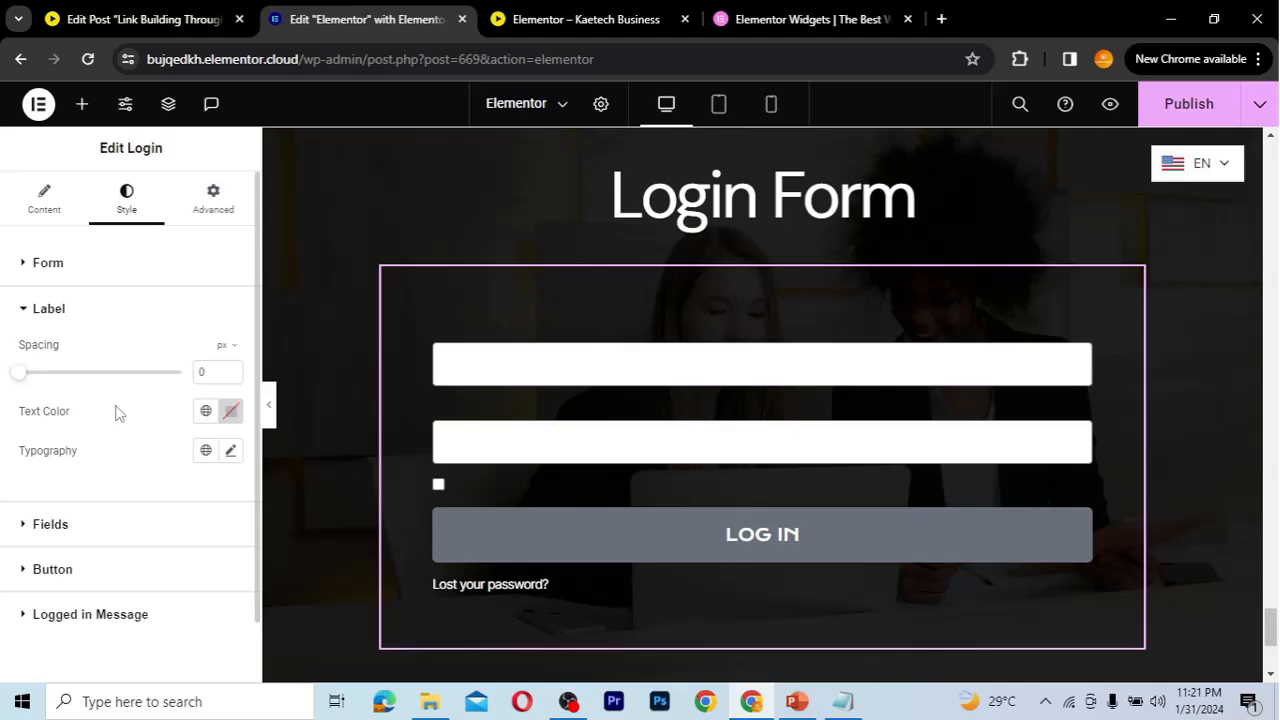
pyautogui.click(231, 413)
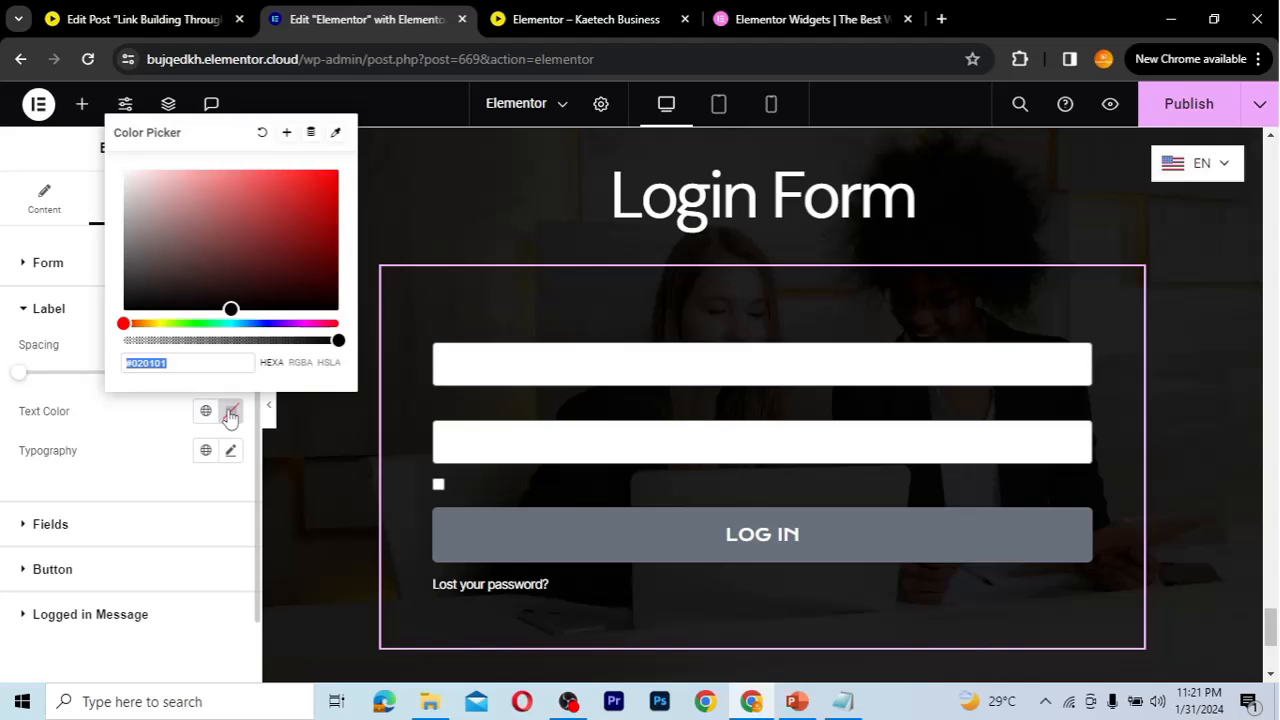
pyautogui.moveTo(125, 176); pyautogui.dragTo(114, 168)
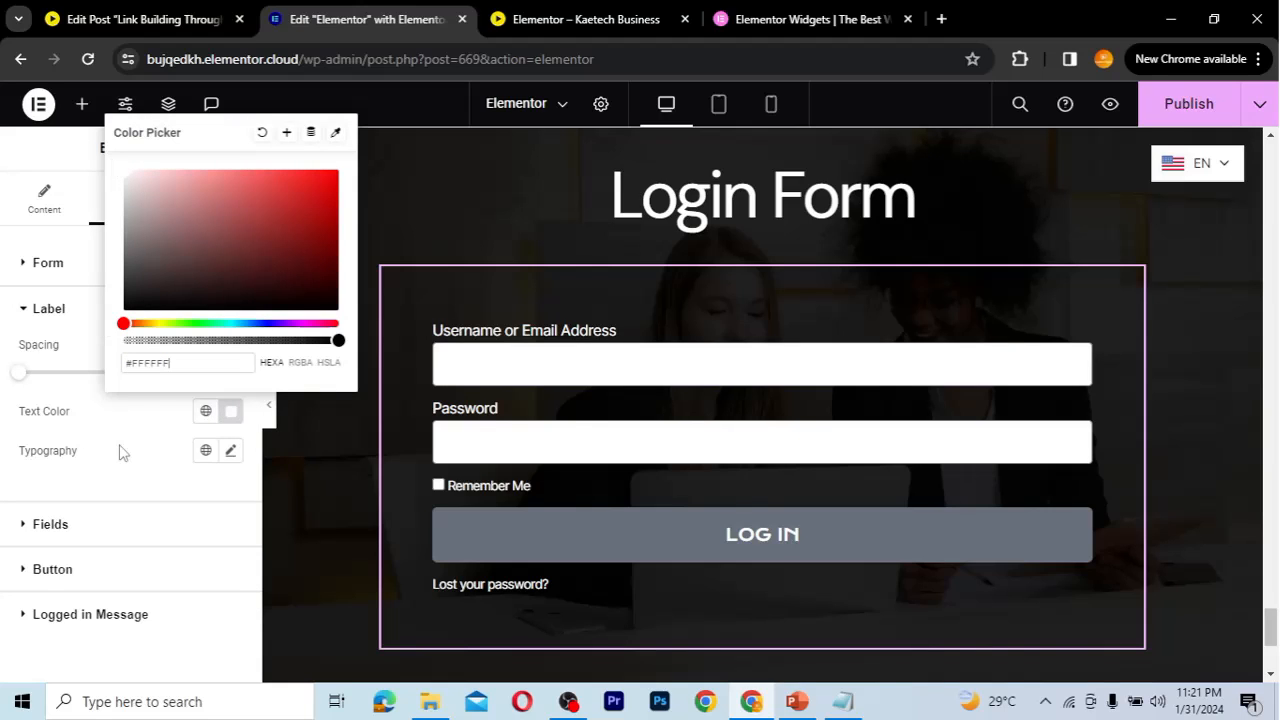
pyautogui.click(471, 363)
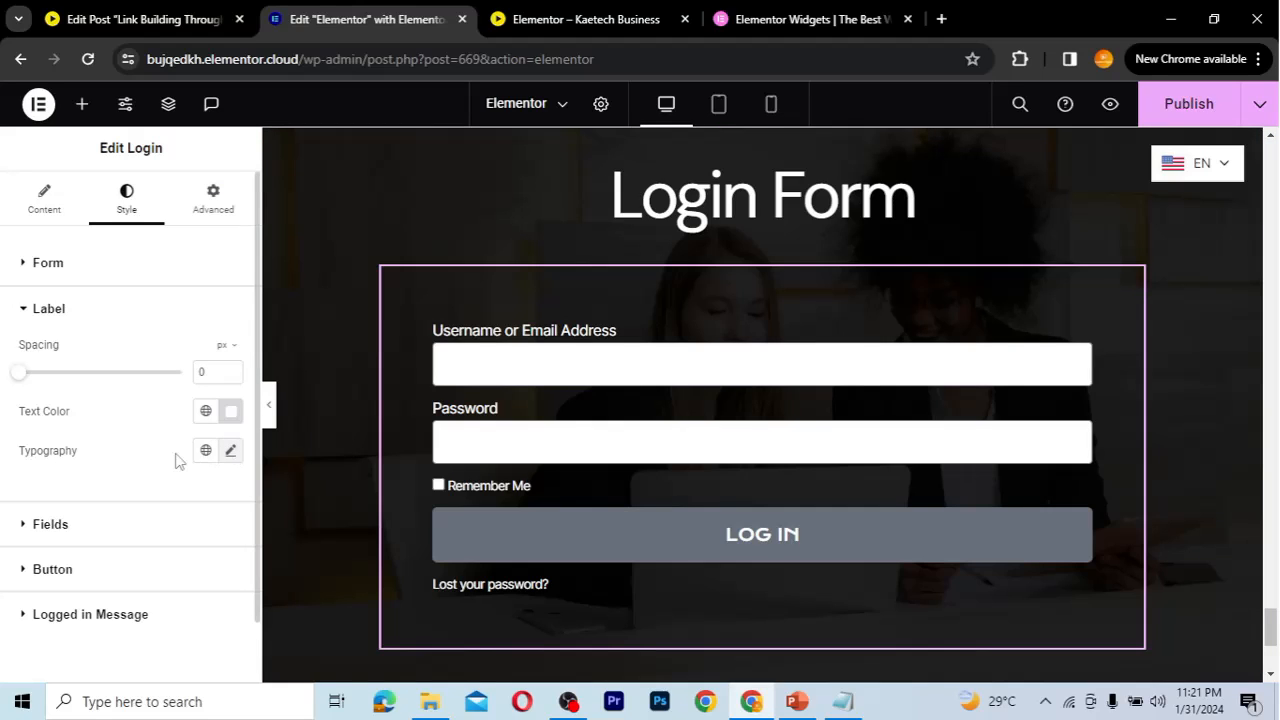
# Review the style options for the login form's fields, from text and background color to border width and radius.
pyautogui.scroll(-1, 176, 460)
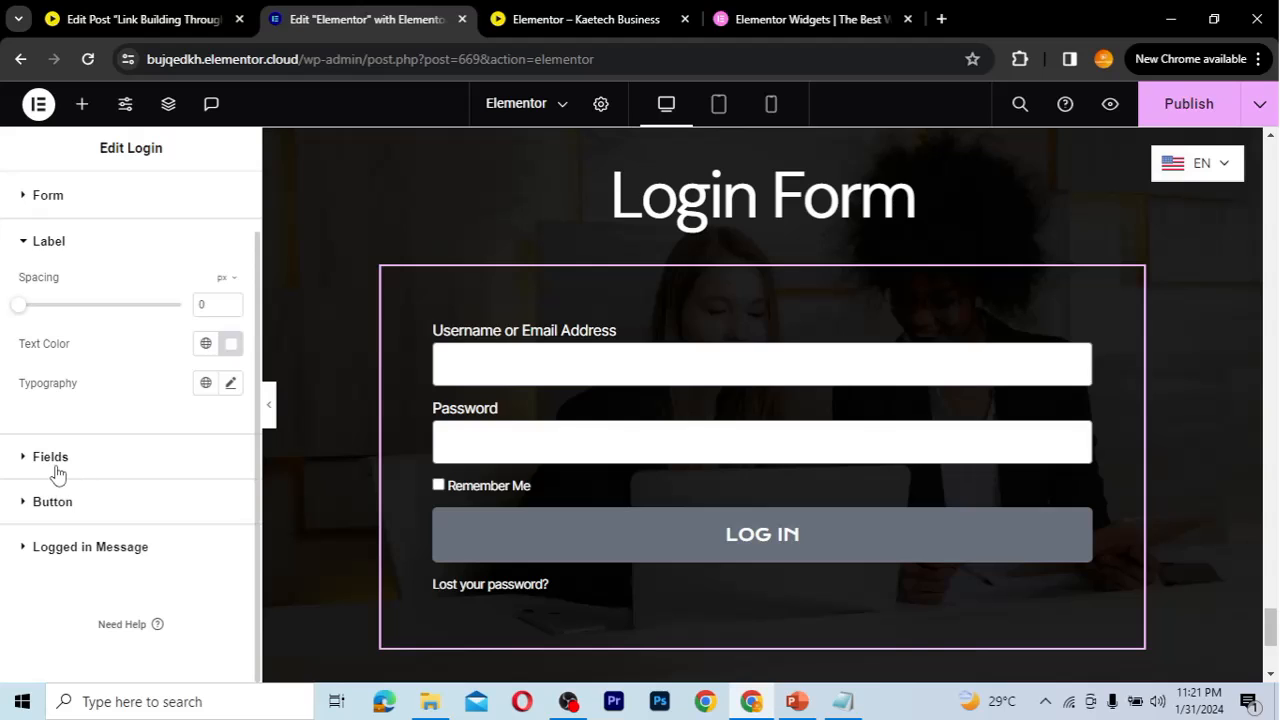
pyautogui.click(150, 460)
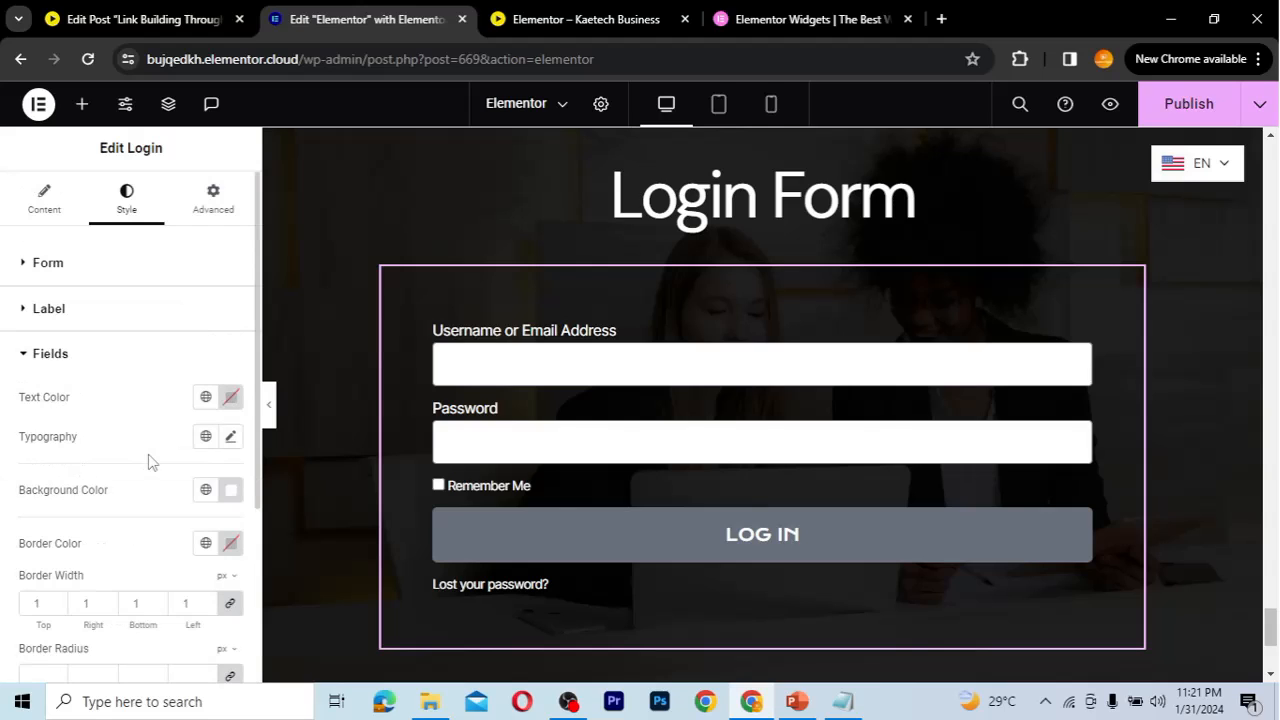
pyautogui.scroll(-1, 150, 460)
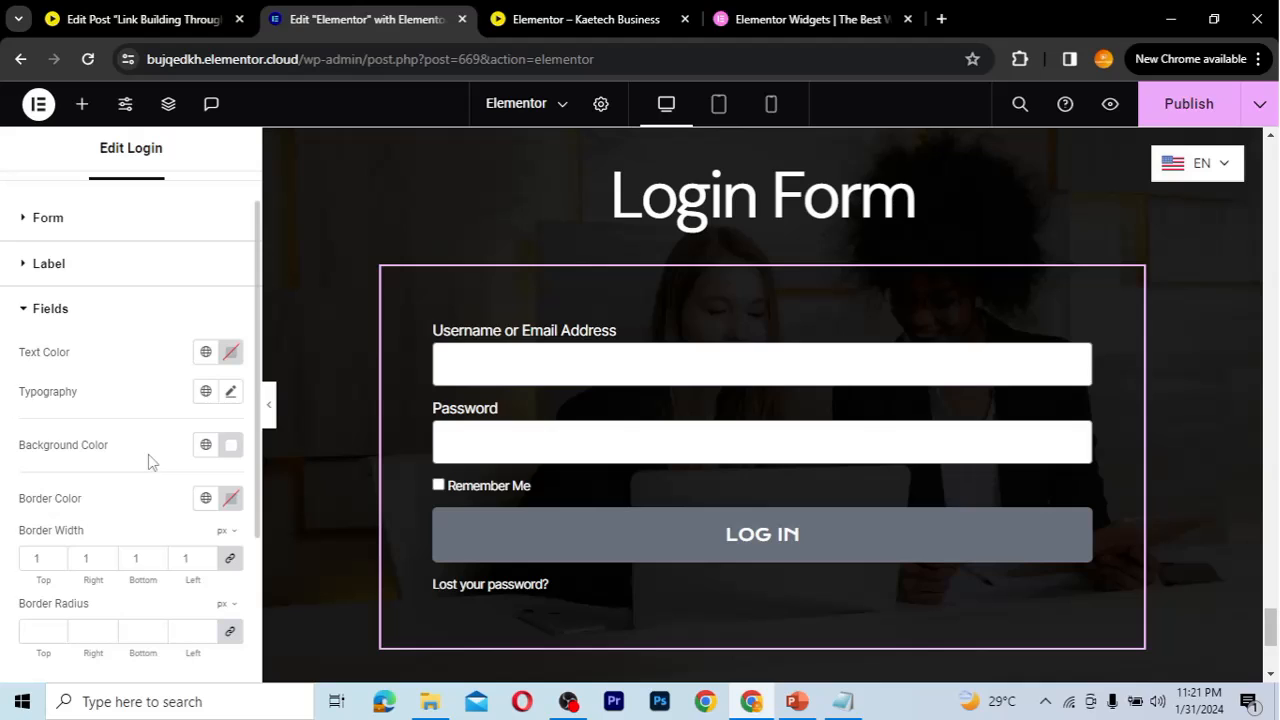
pyautogui.scroll(-2, 150, 460)
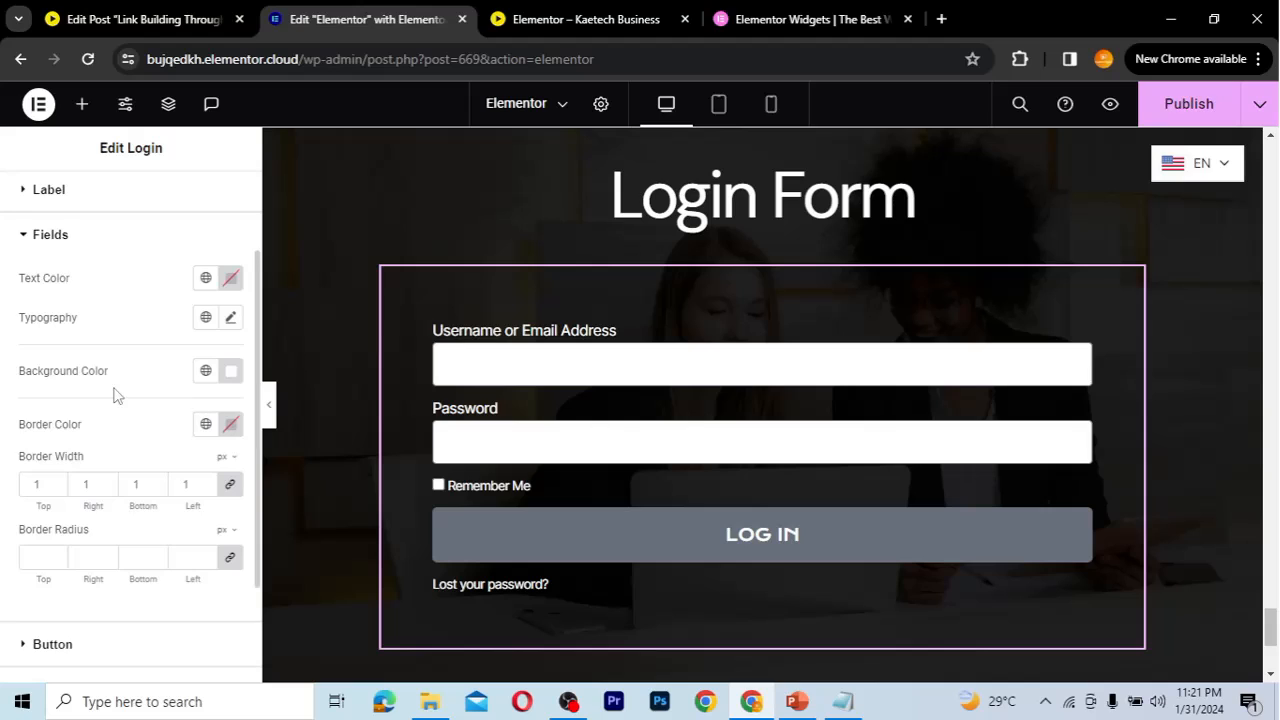
pyautogui.scroll(-2, 114, 396)
pyautogui.scroll(2, 114, 396)
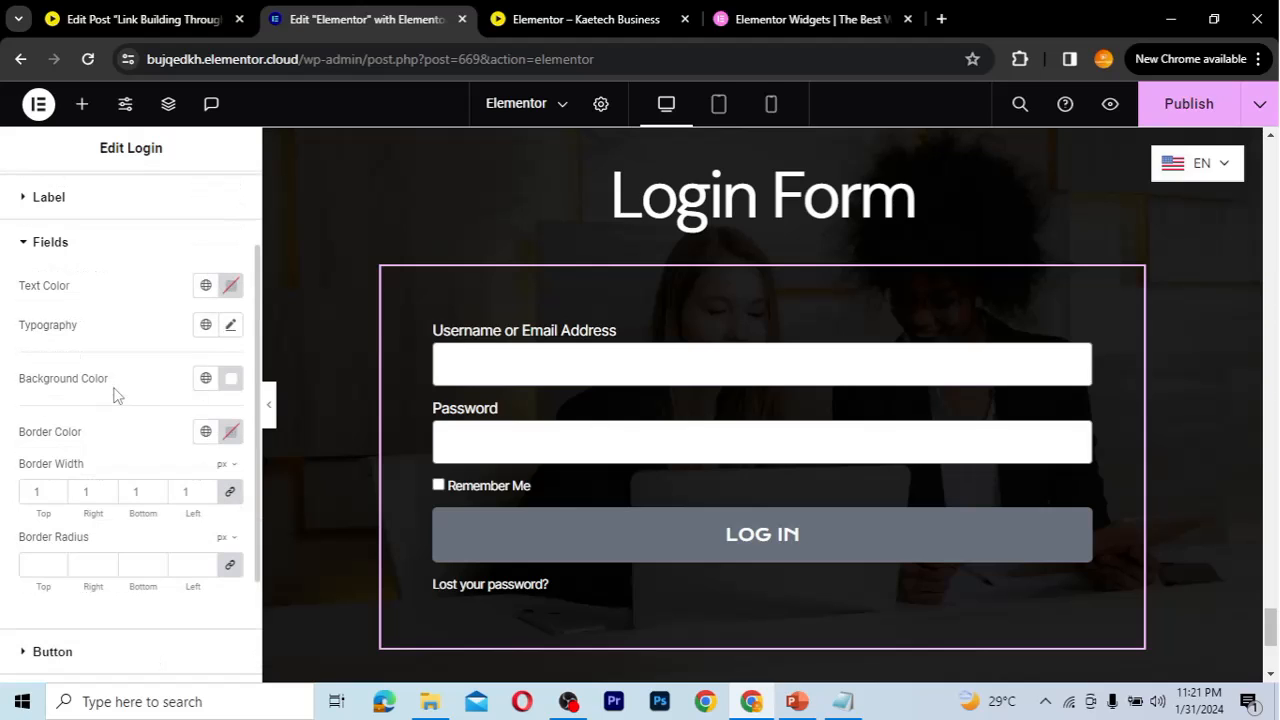
pyautogui.scroll(-3, 114, 396)
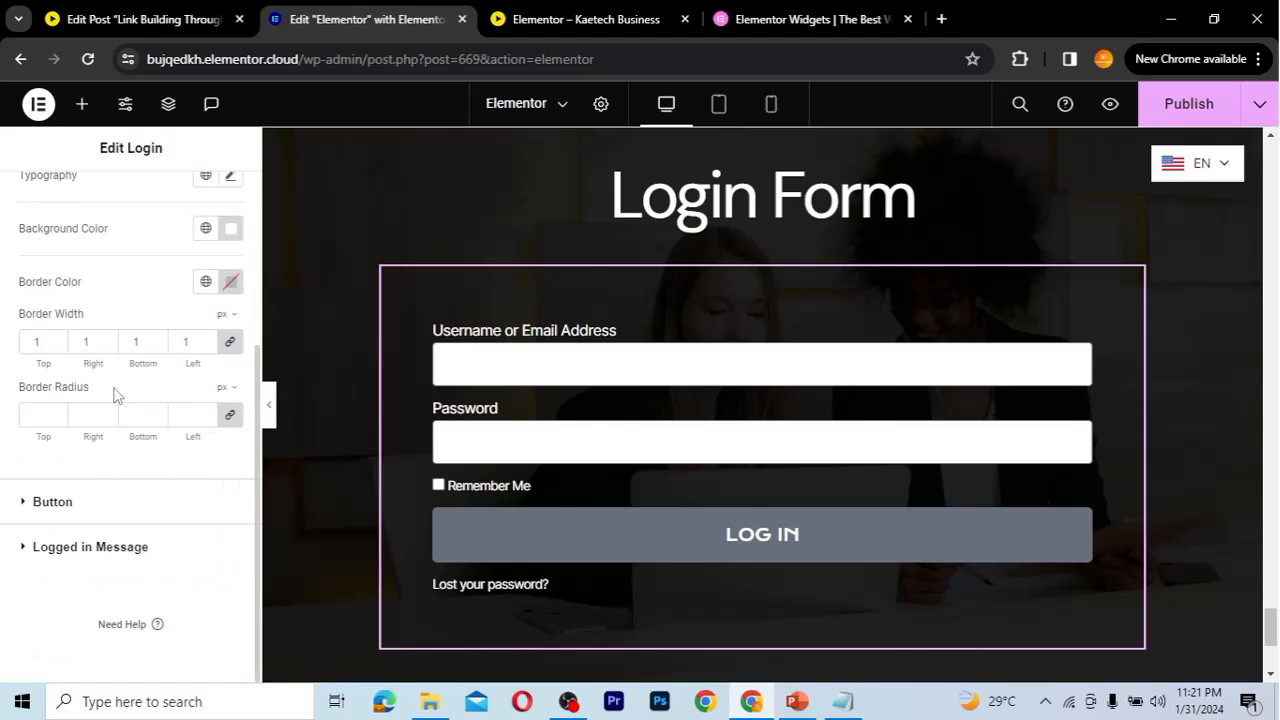
# Set the login button's text color to white (#FFFFFF) and its background color to black (#000000).
pyautogui.click(100, 513)
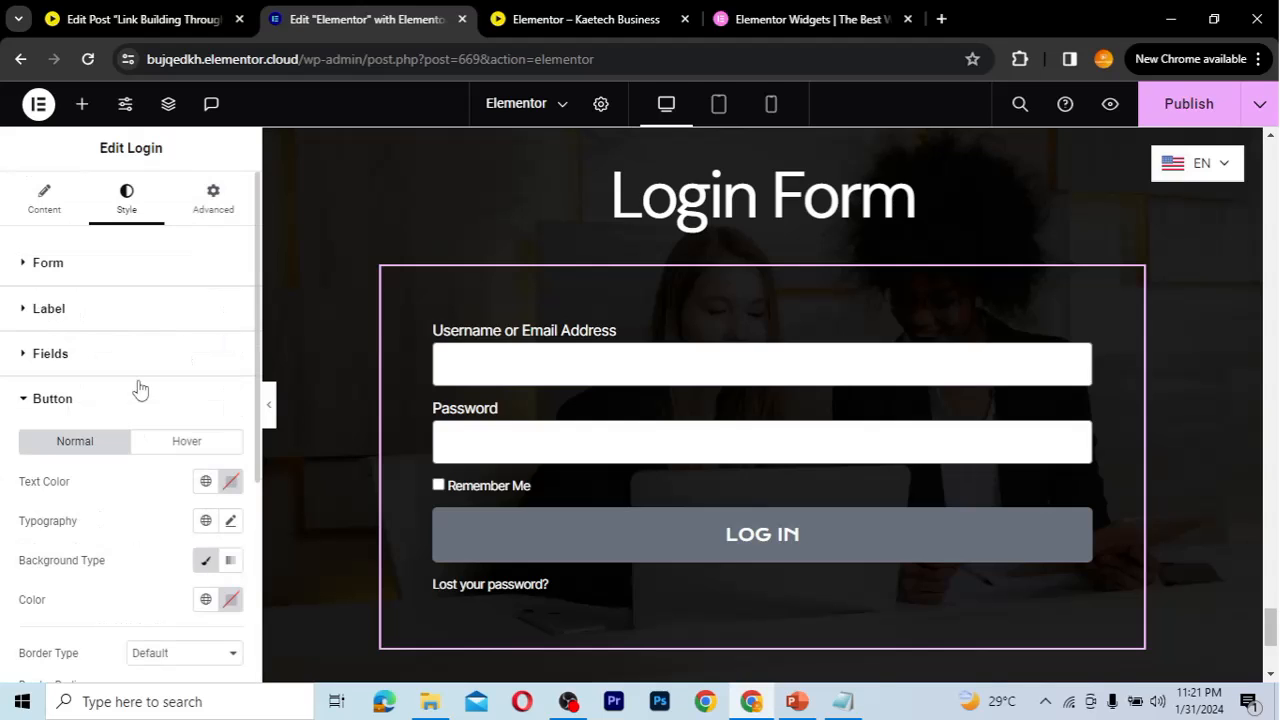
pyautogui.scroll(-4, 124, 530)
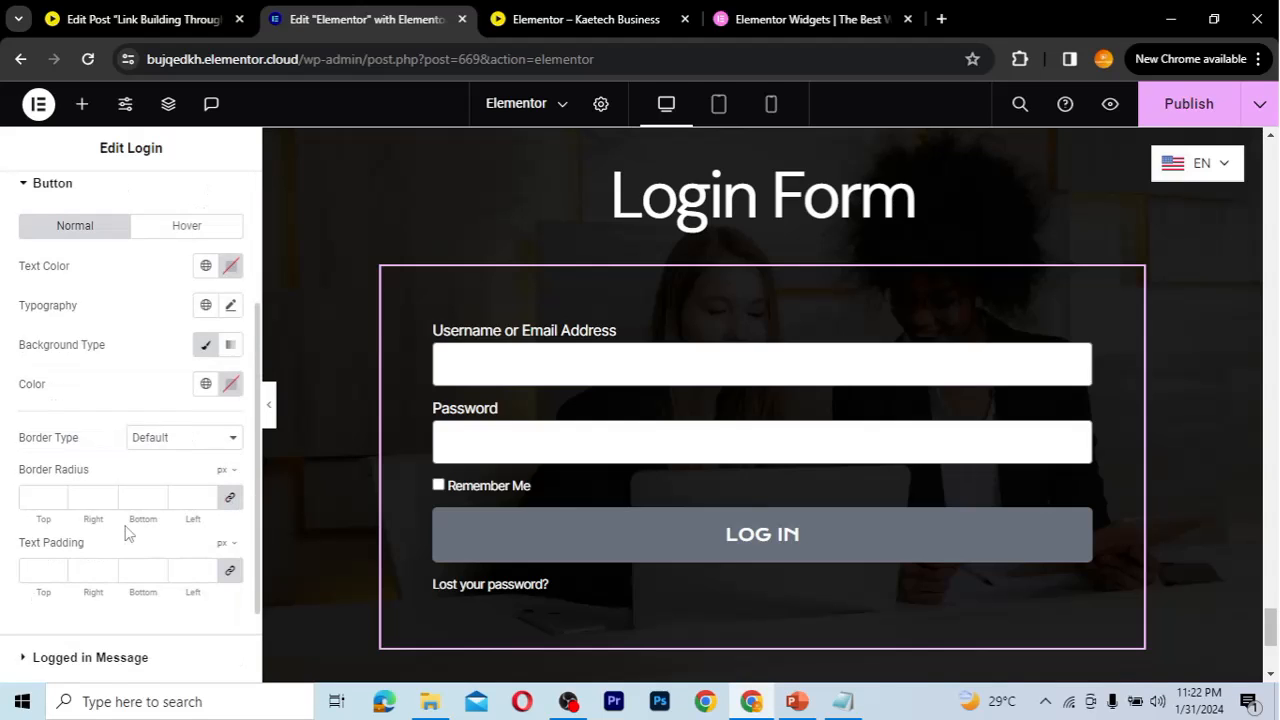
pyautogui.click(231, 267)
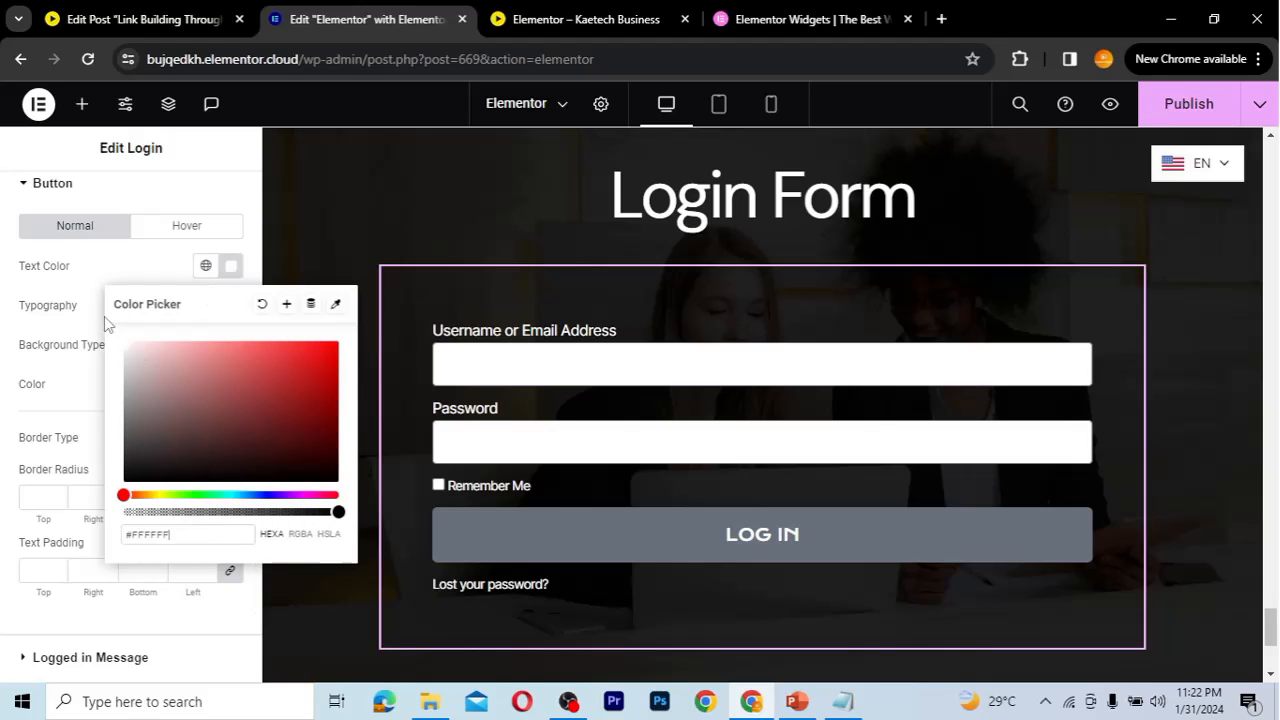
pyautogui.click(65, 313)
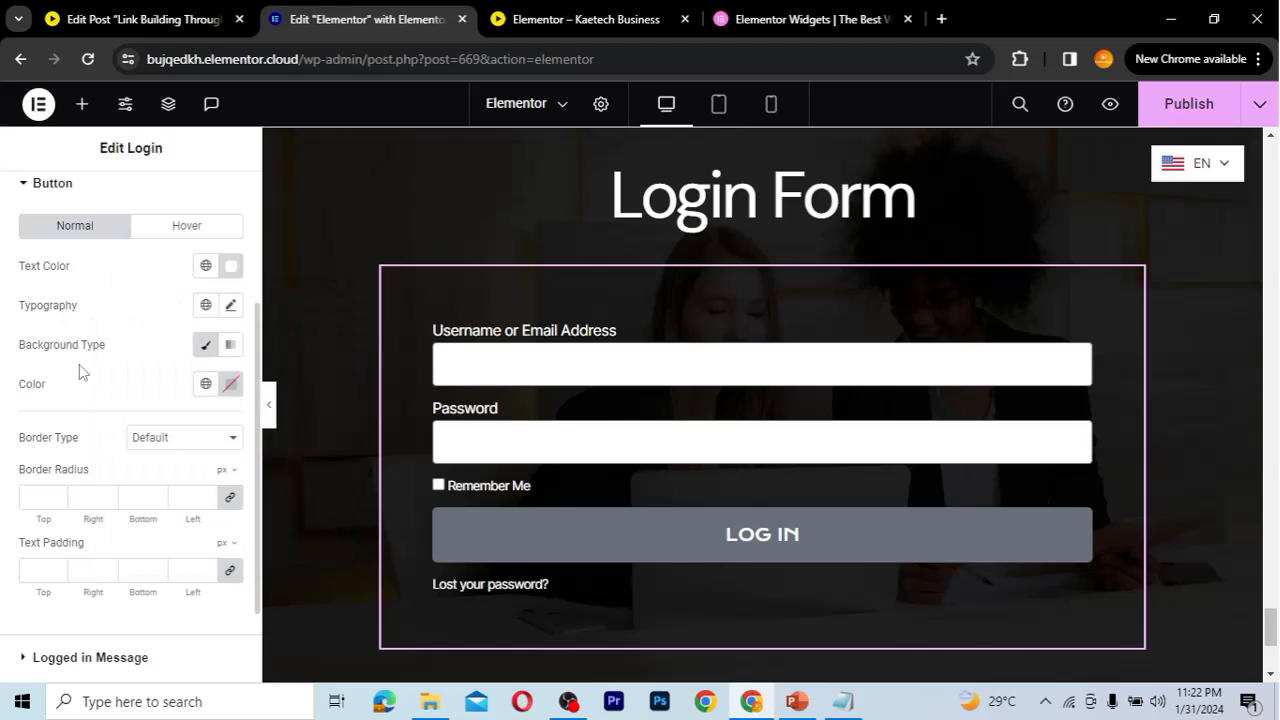
pyautogui.click(231, 388)
pyautogui.click(143, 580)
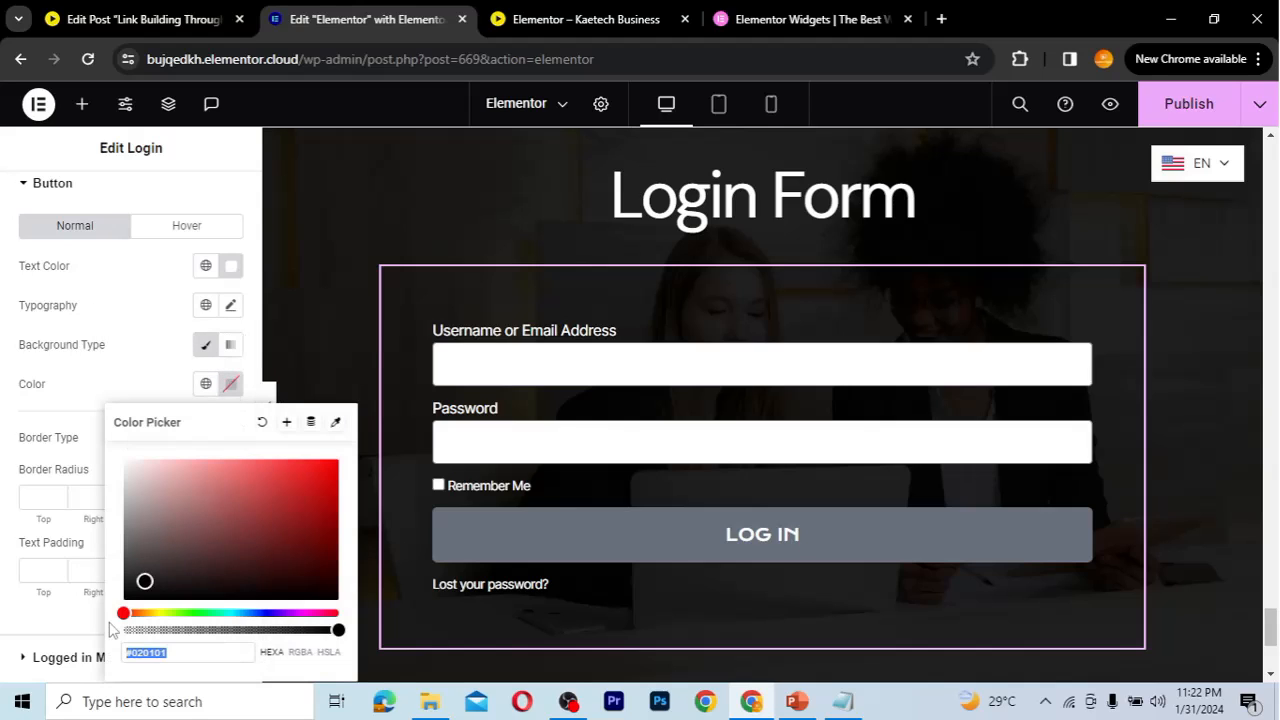
pyautogui.write('#000000')
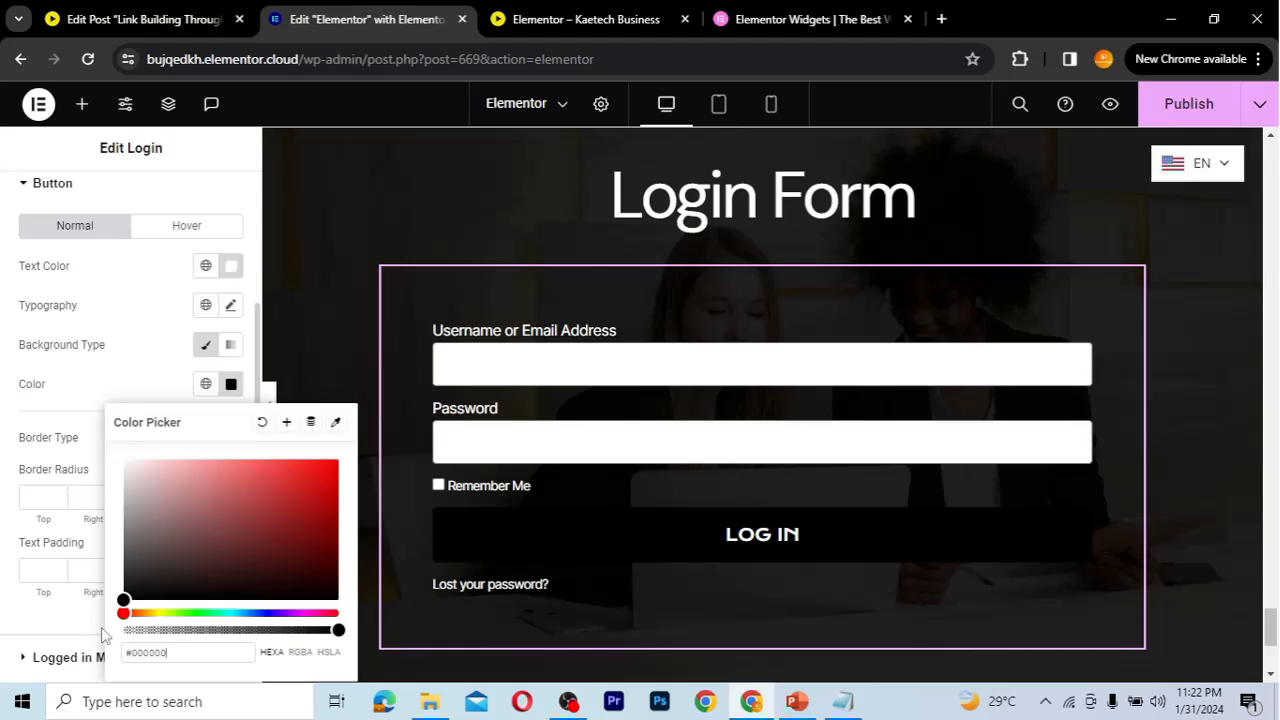
# Apply the global Theme Accent color to the login button's background and set its text color to black (#000000).
pyautogui.click(206, 384)
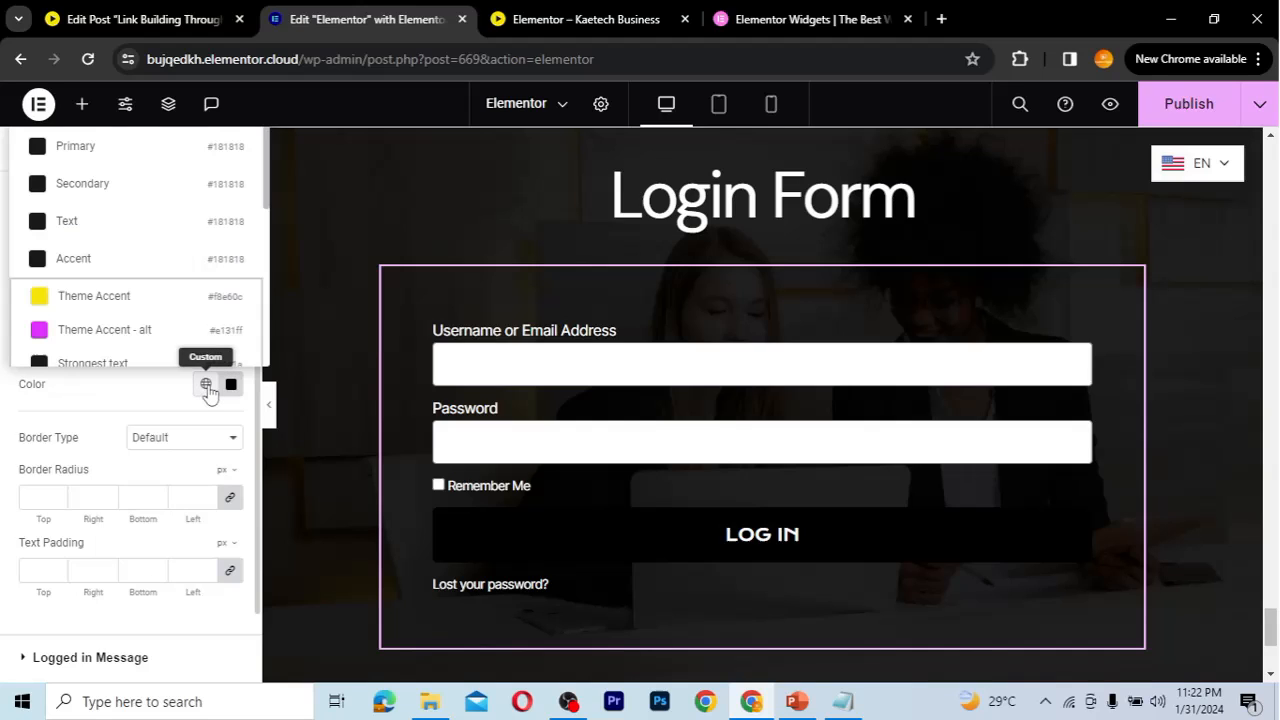
pyautogui.click(132, 300)
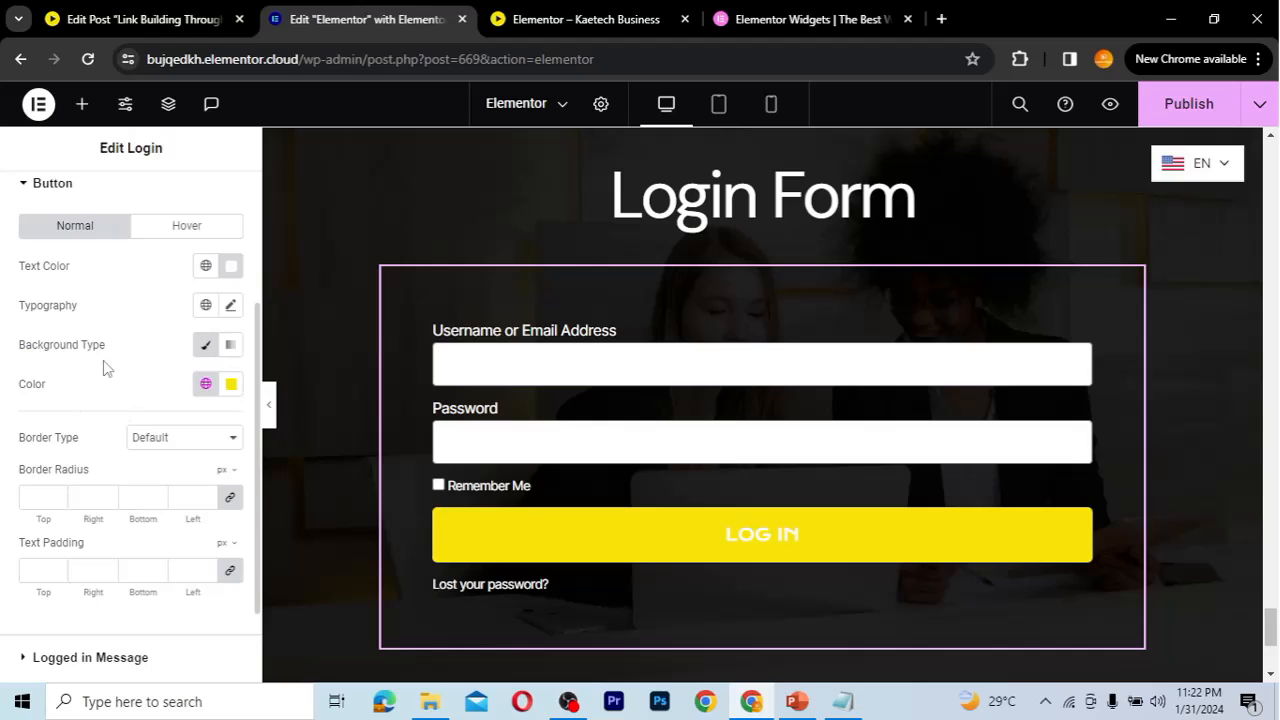
pyautogui.click(231, 268)
pyautogui.moveTo(128, 476); pyautogui.dragTo(97, 516)
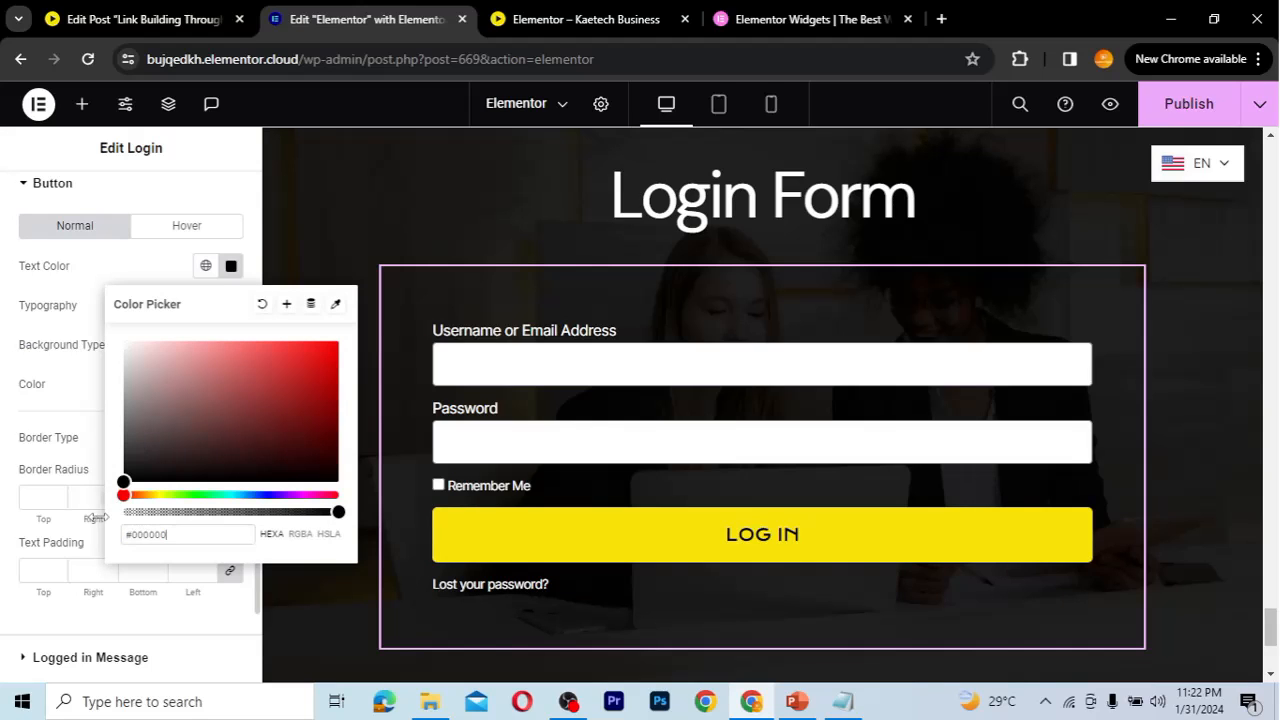
pyautogui.click(140, 277)
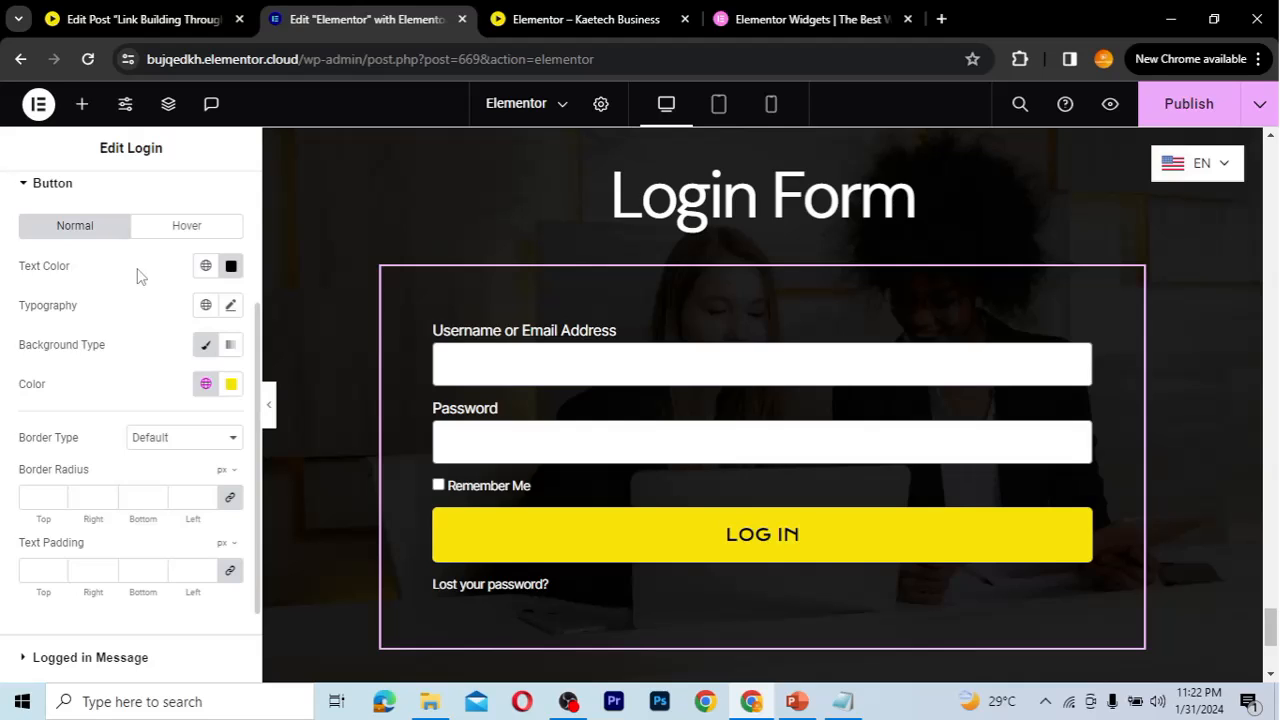
# Review the border type choices and the remaining border radius and padding options of the login button.
pyautogui.scroll(-2, 115, 400)
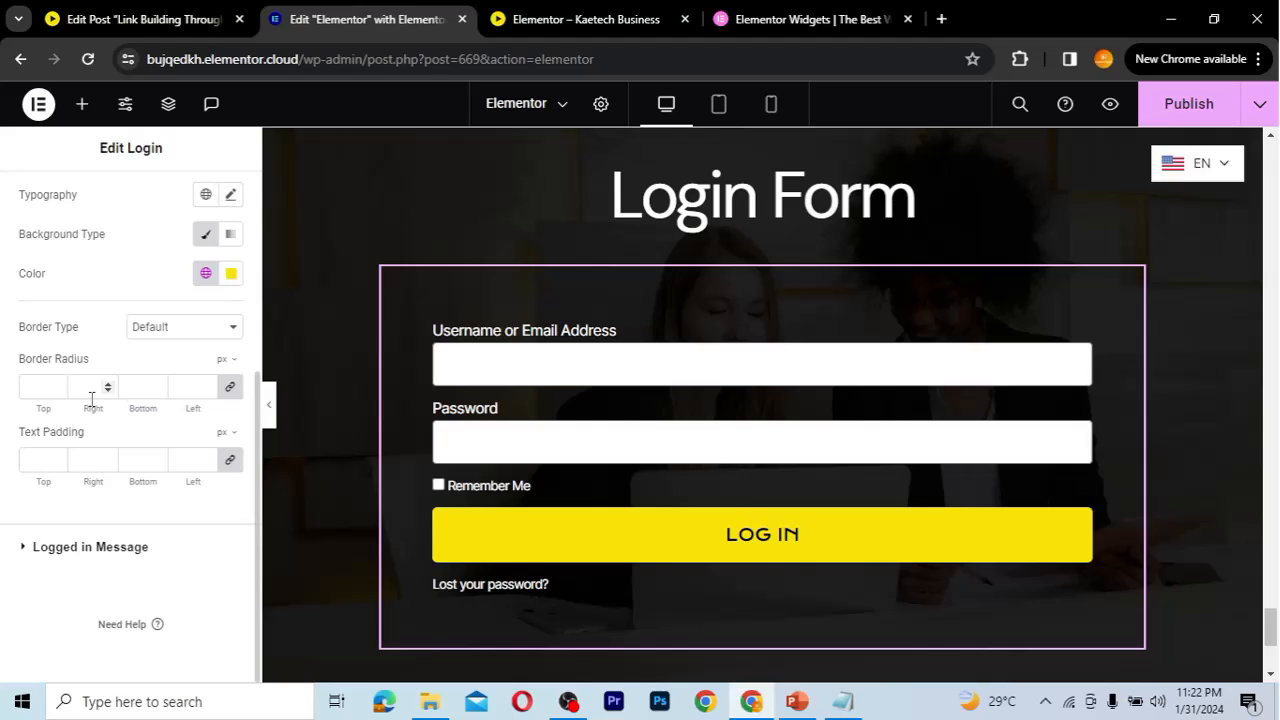
pyautogui.click(175, 328)
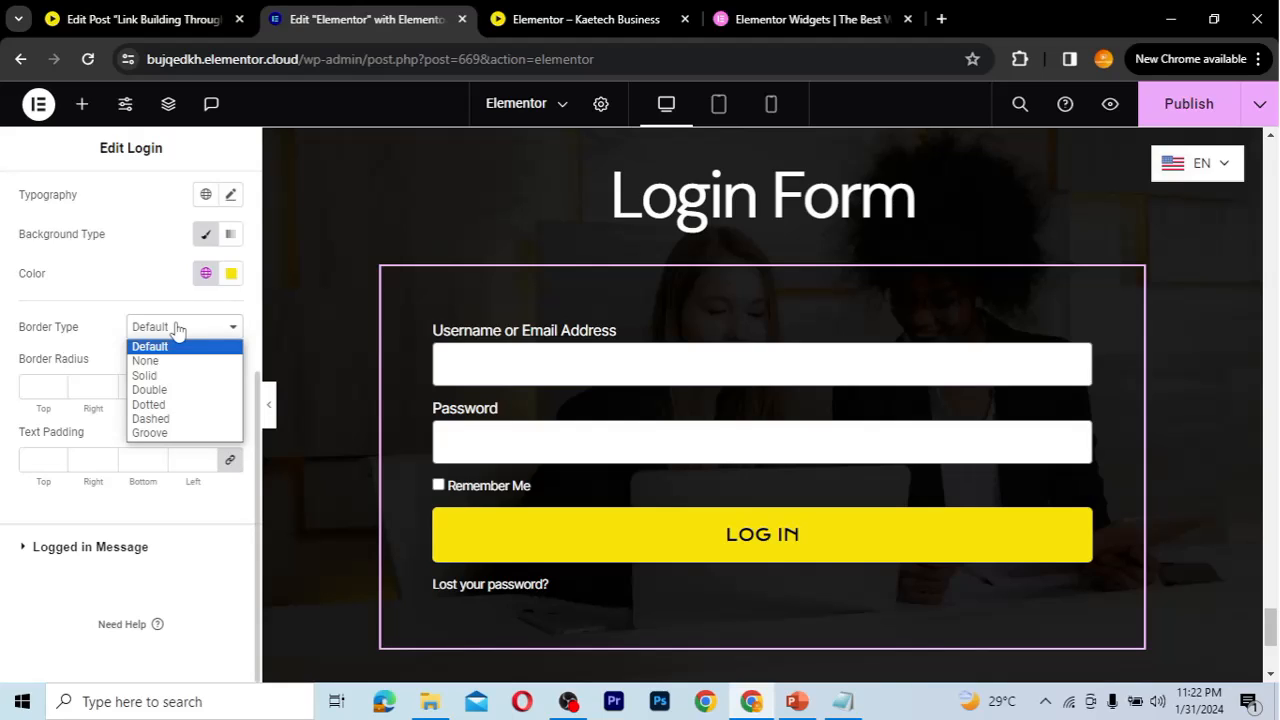
pyautogui.click(177, 330)
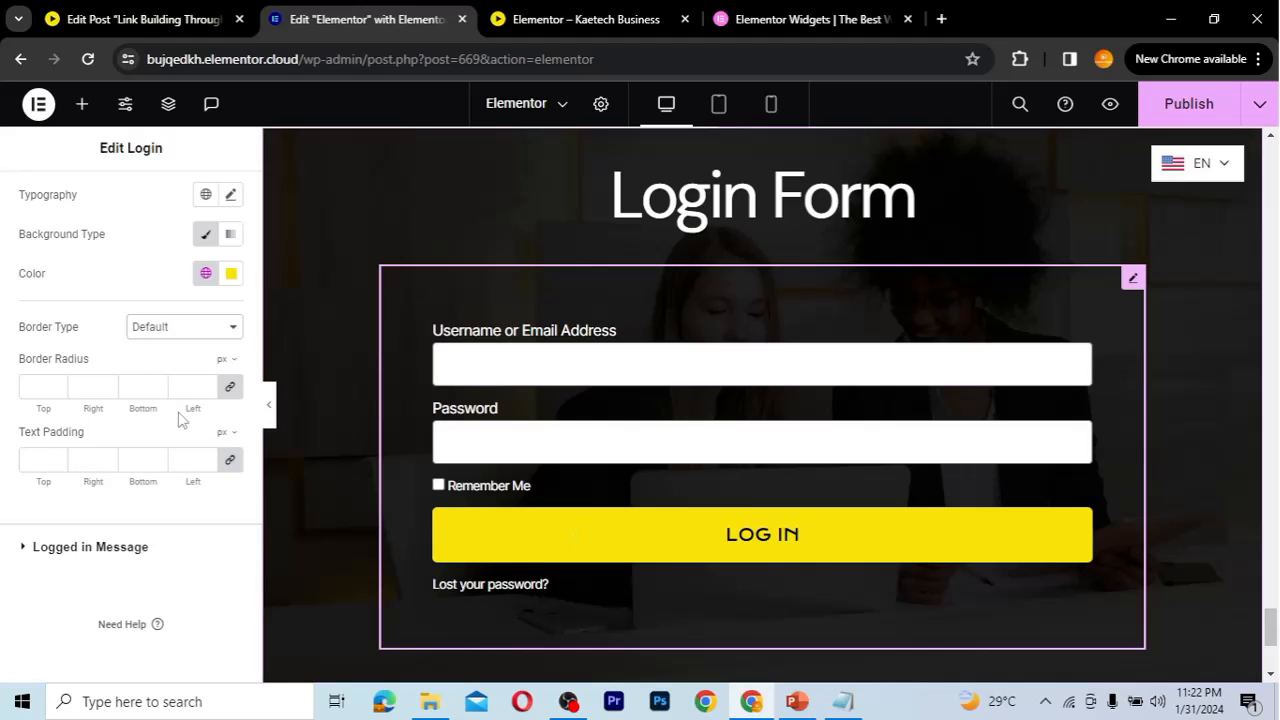
# Set the login button's text color in the hover state to white (#FFFFFF).
pyautogui.scroll(2, 177, 400)
pyautogui.click(182, 315)
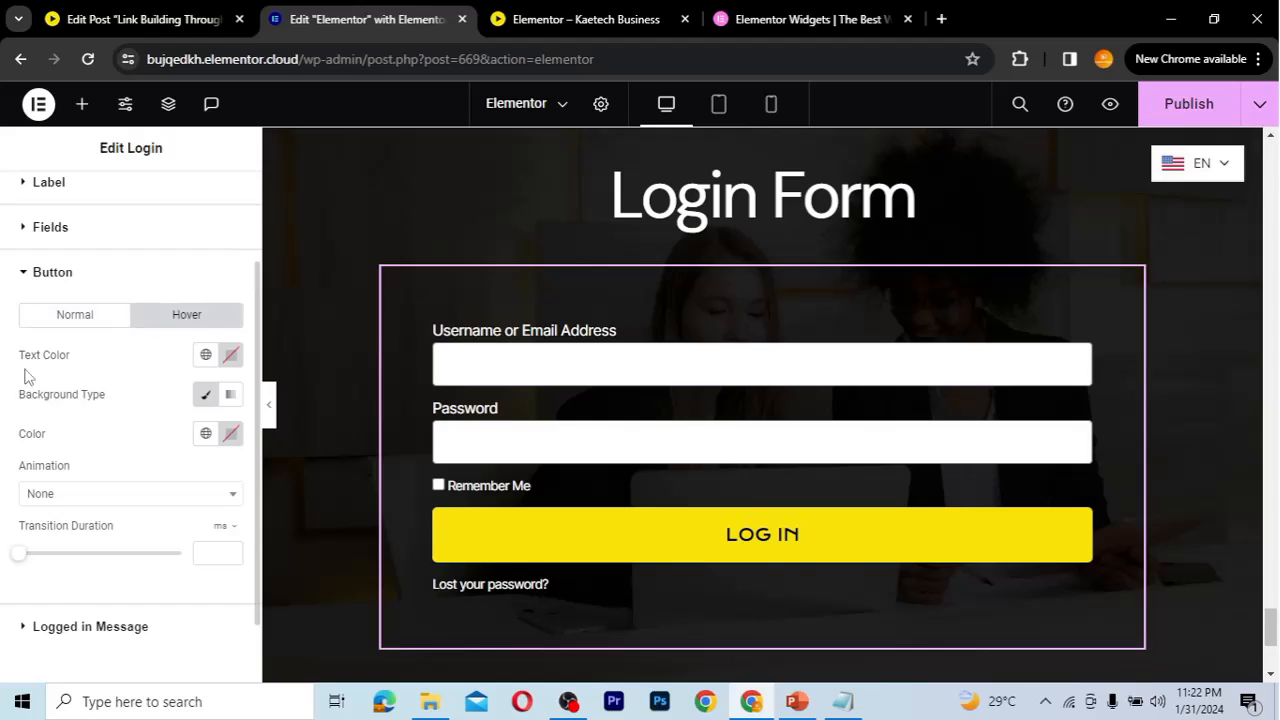
pyautogui.click(231, 357)
pyautogui.click(126, 434)
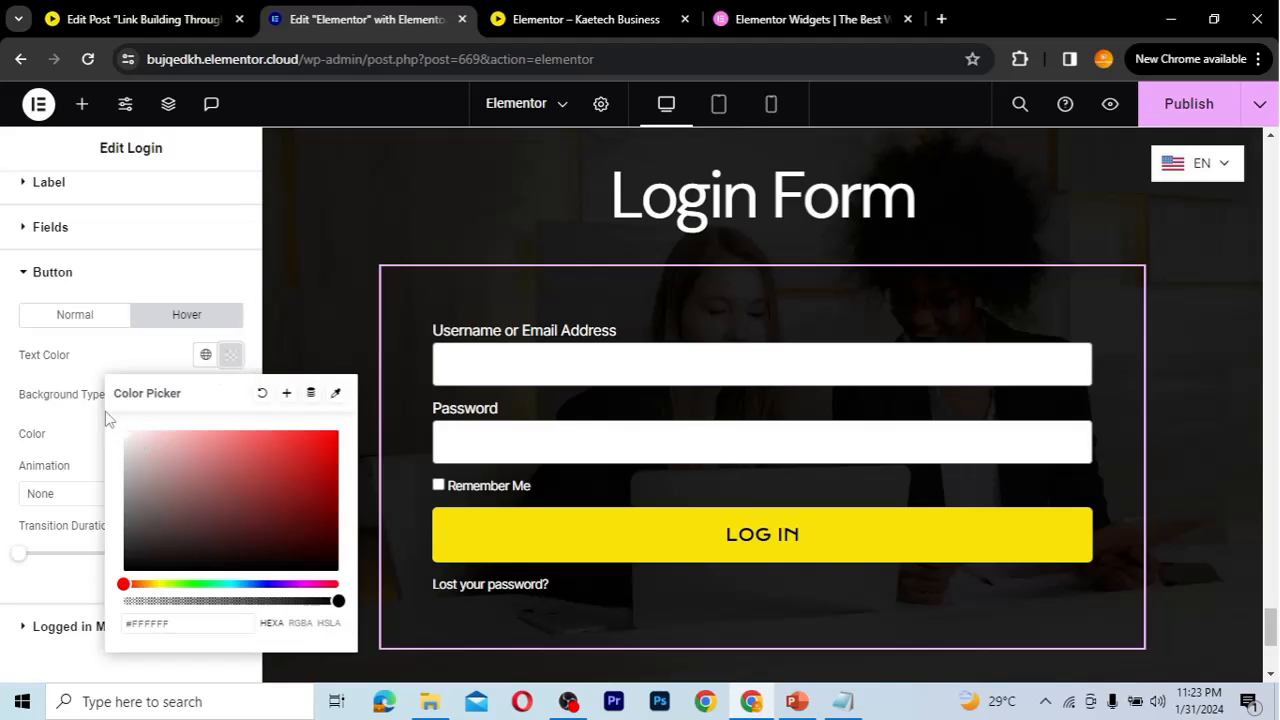
pyautogui.click(134, 358)
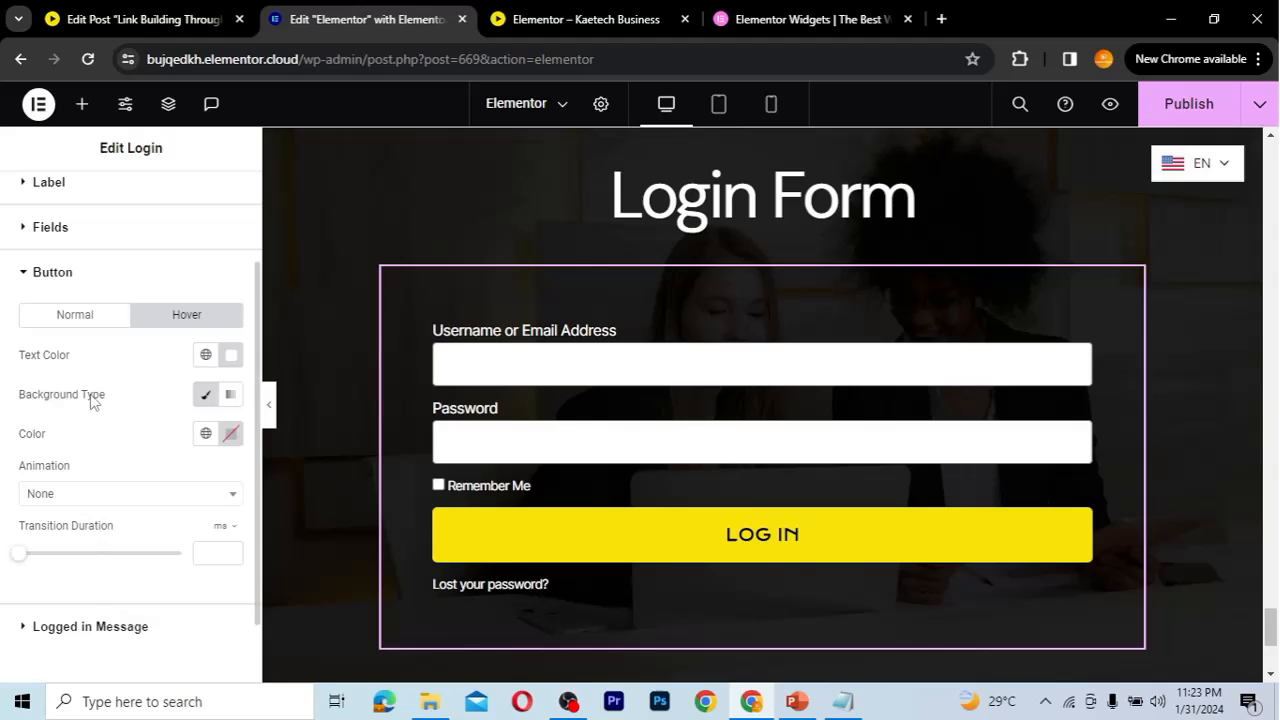
# Set the login button's hover background color to dark grey (#424242) and test it on the form.
pyautogui.click(230, 434)
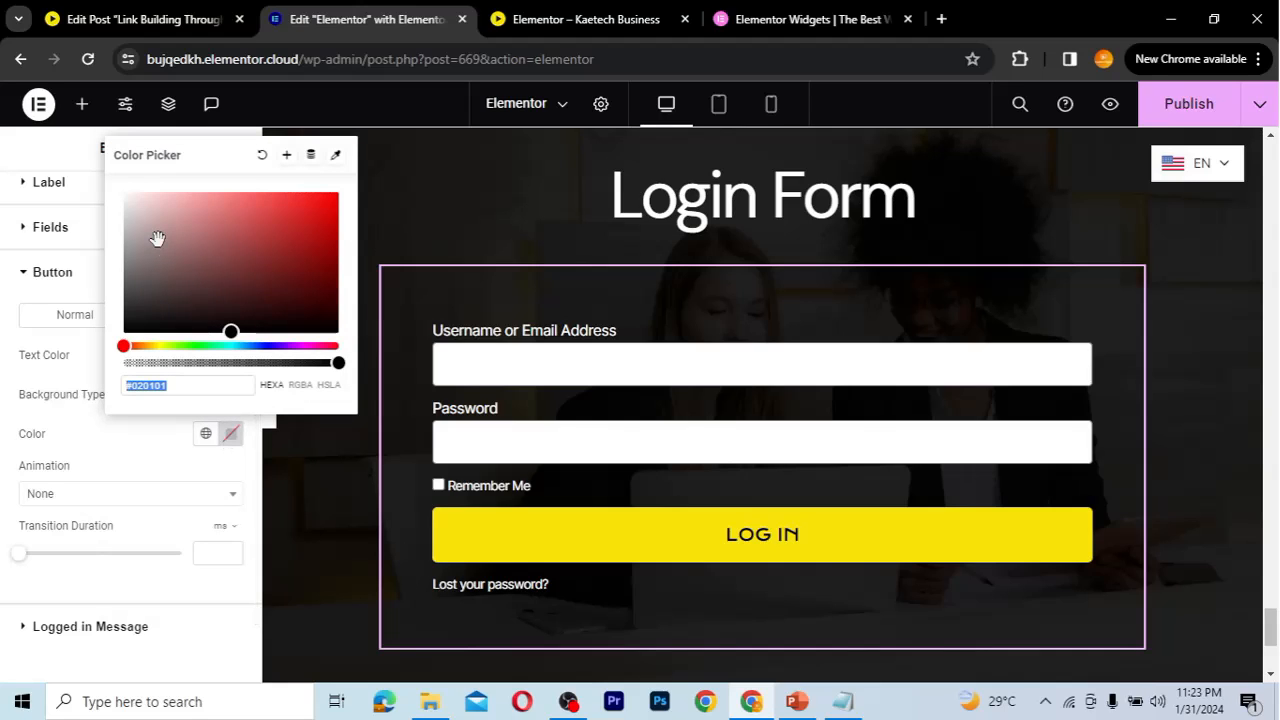
pyautogui.click(122, 296)
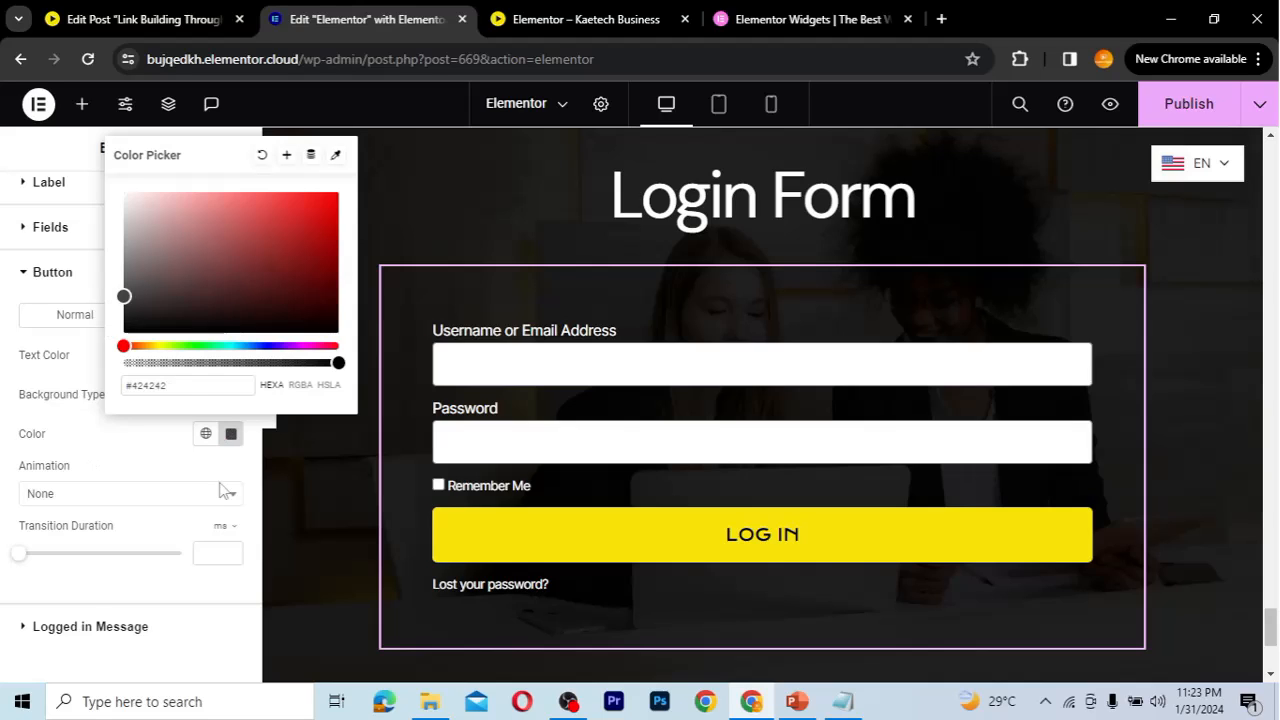
pyautogui.click(531, 547)
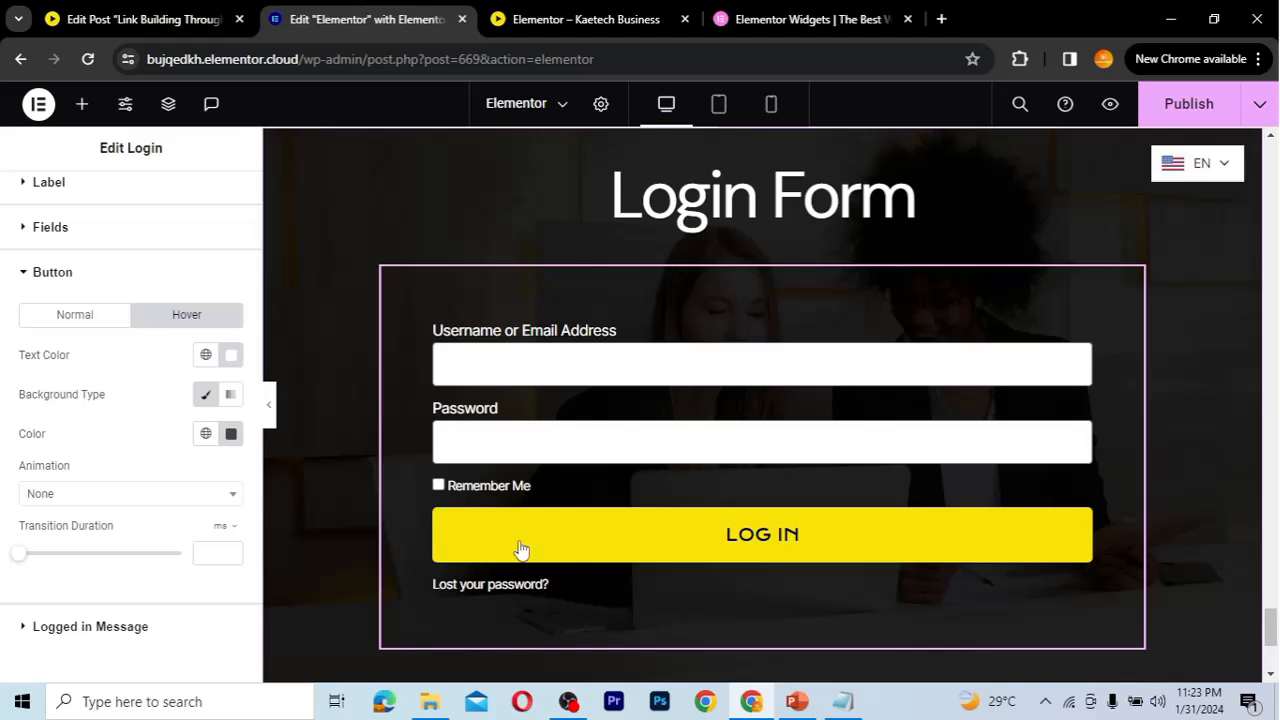
# Set the login button's hover animation to Bob.
pyautogui.scroll(-1, 143, 450)
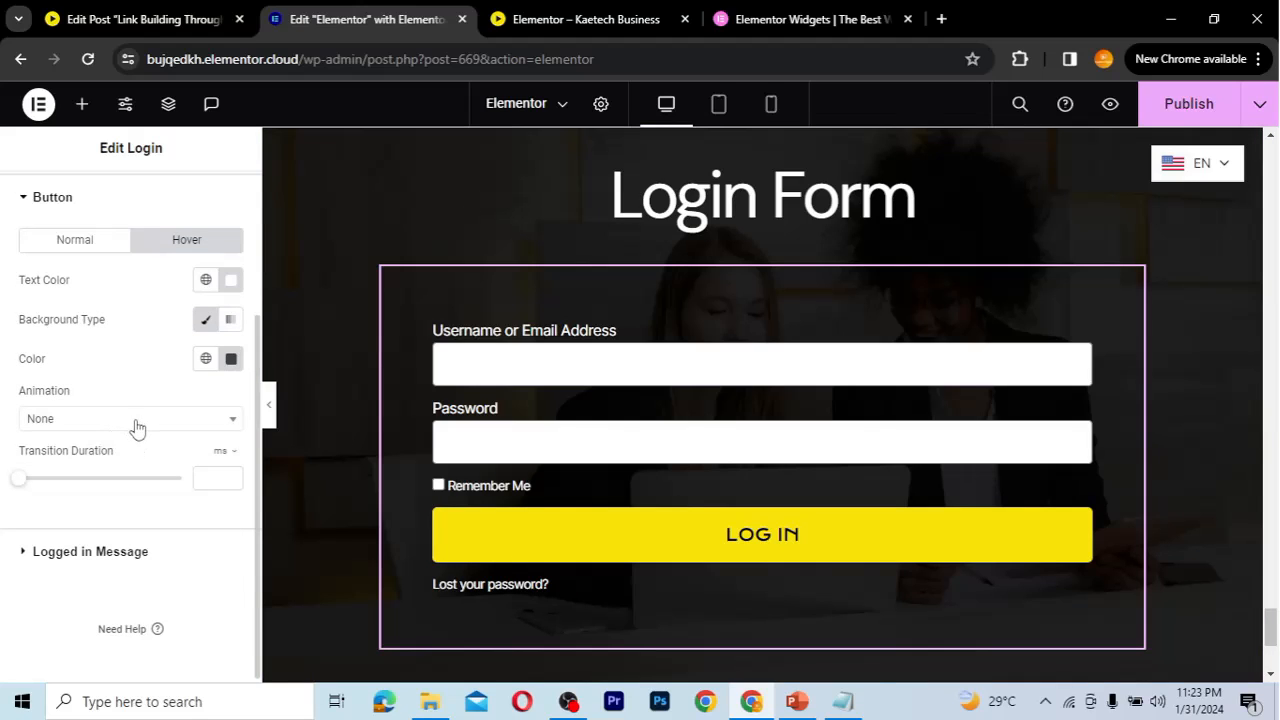
pyautogui.scroll(-1, 127, 443)
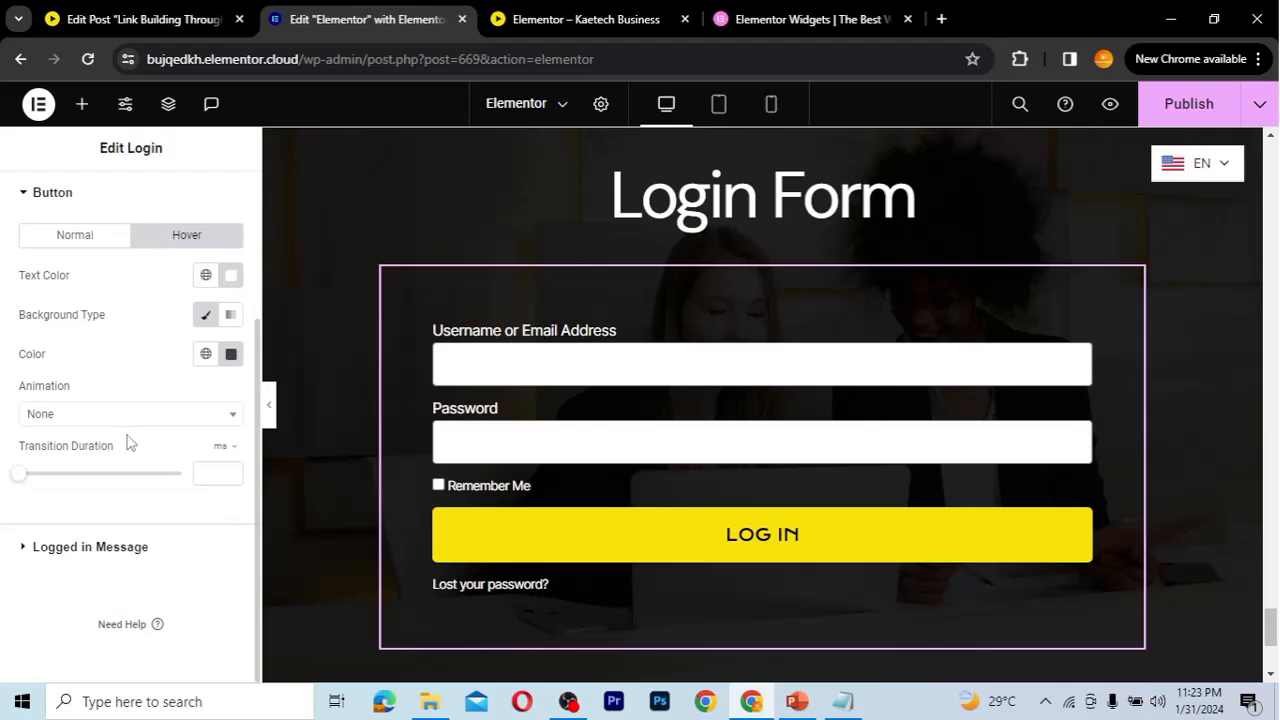
pyautogui.click(143, 418)
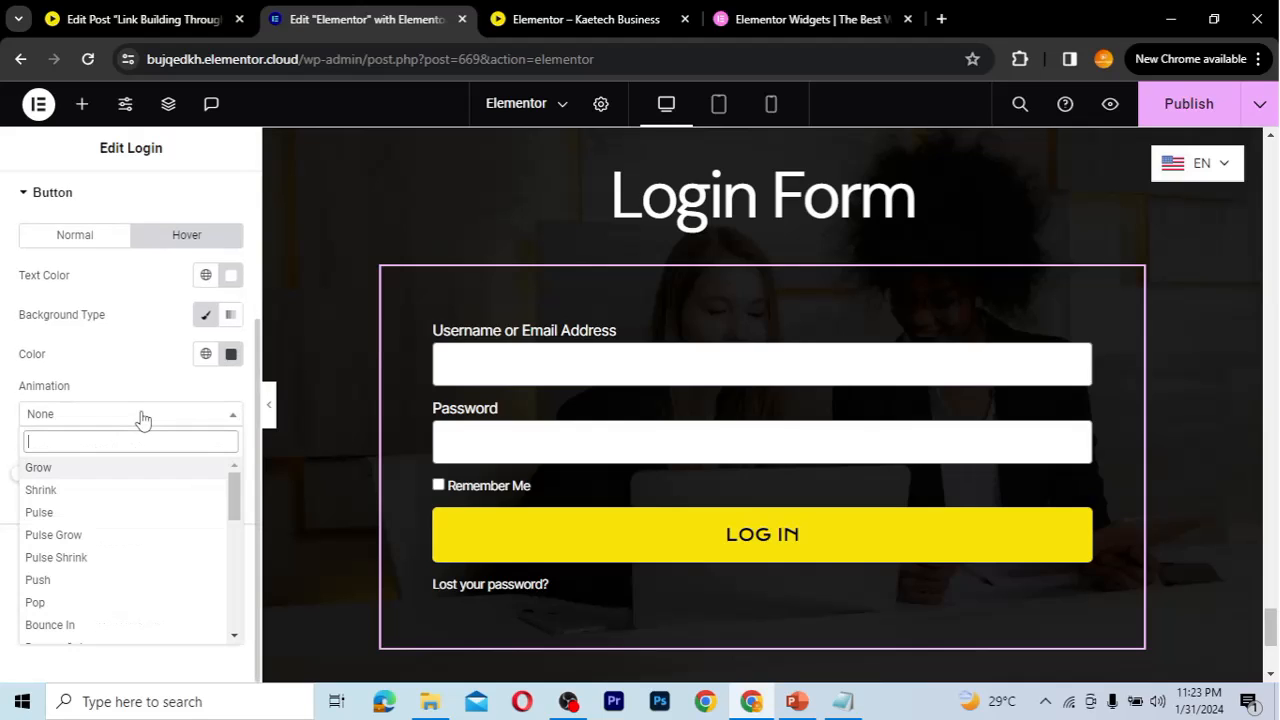
pyautogui.scroll(-3, 104, 582)
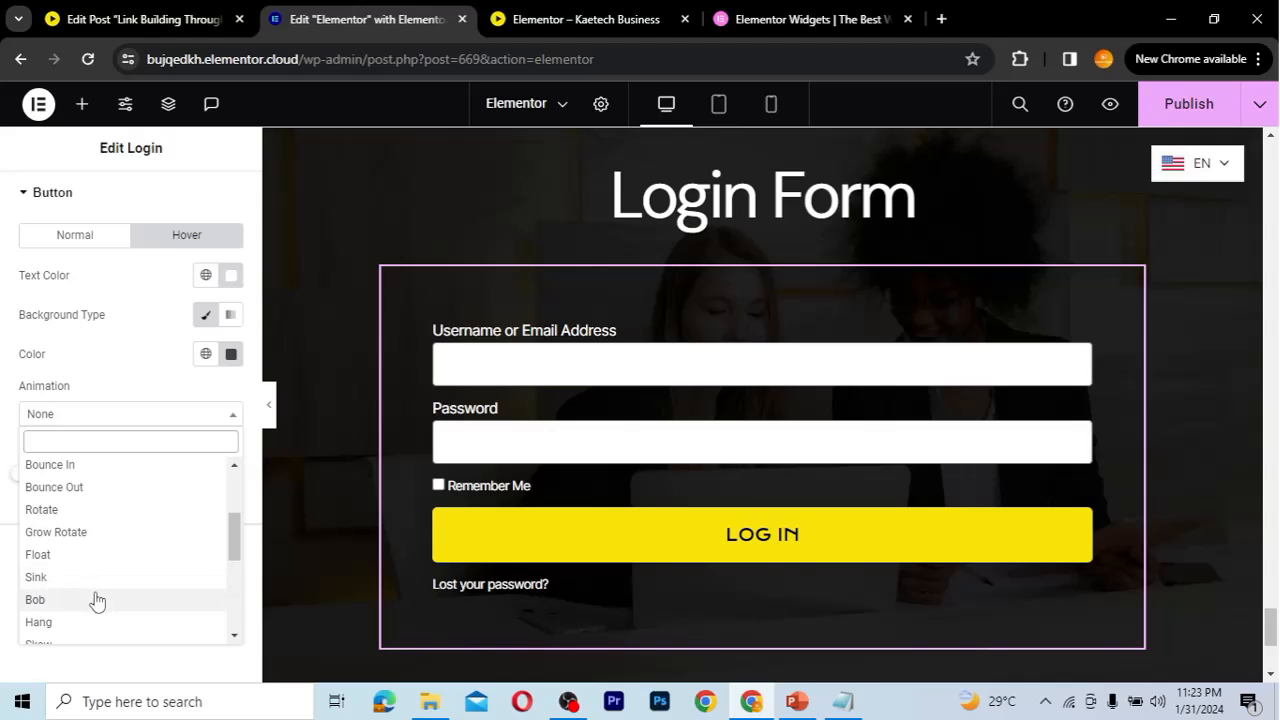
pyautogui.click(96, 600)
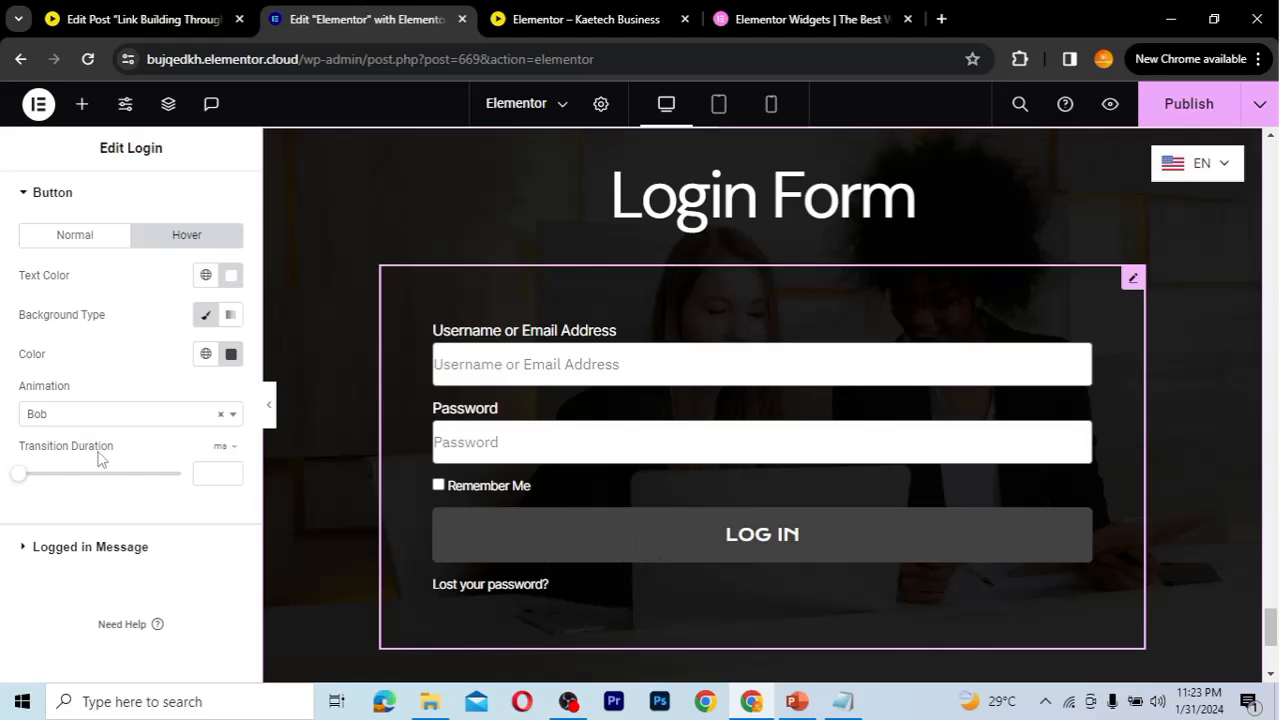
# Remove the hover animation from the login button so that it is set to None.
pyautogui.click(91, 416)
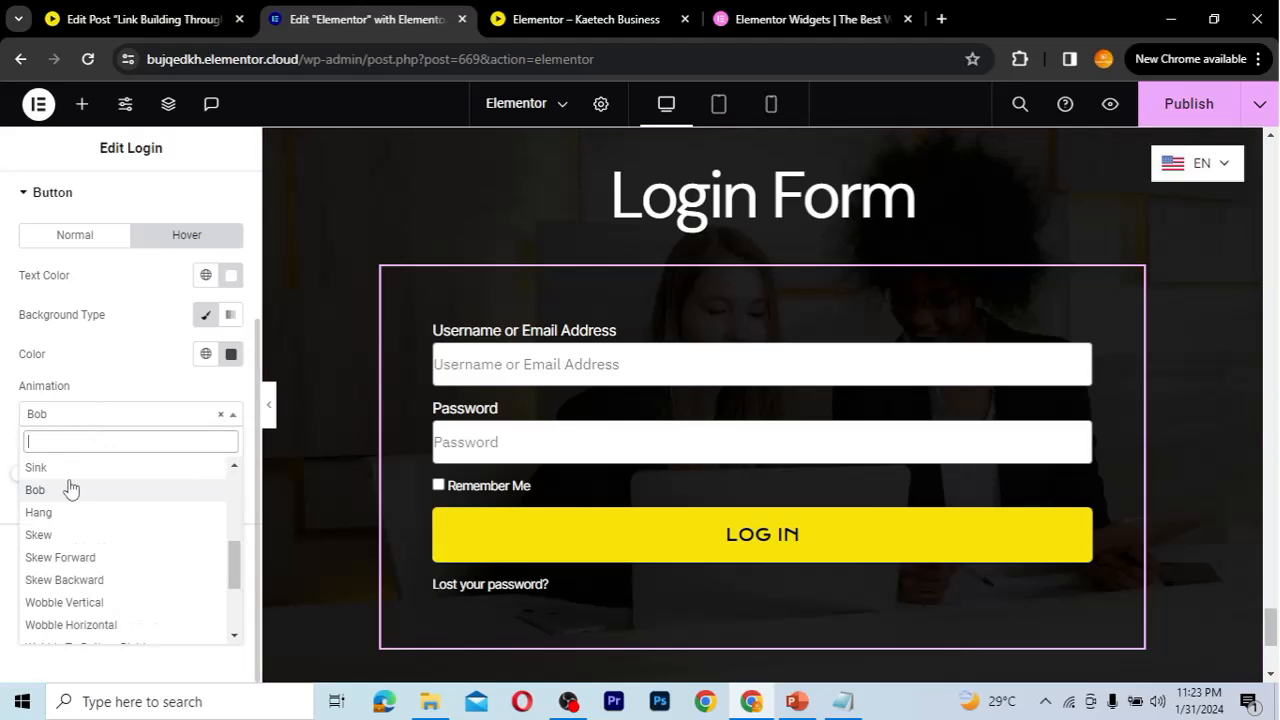
pyautogui.moveTo(230, 557); pyautogui.dragTo(229, 499)
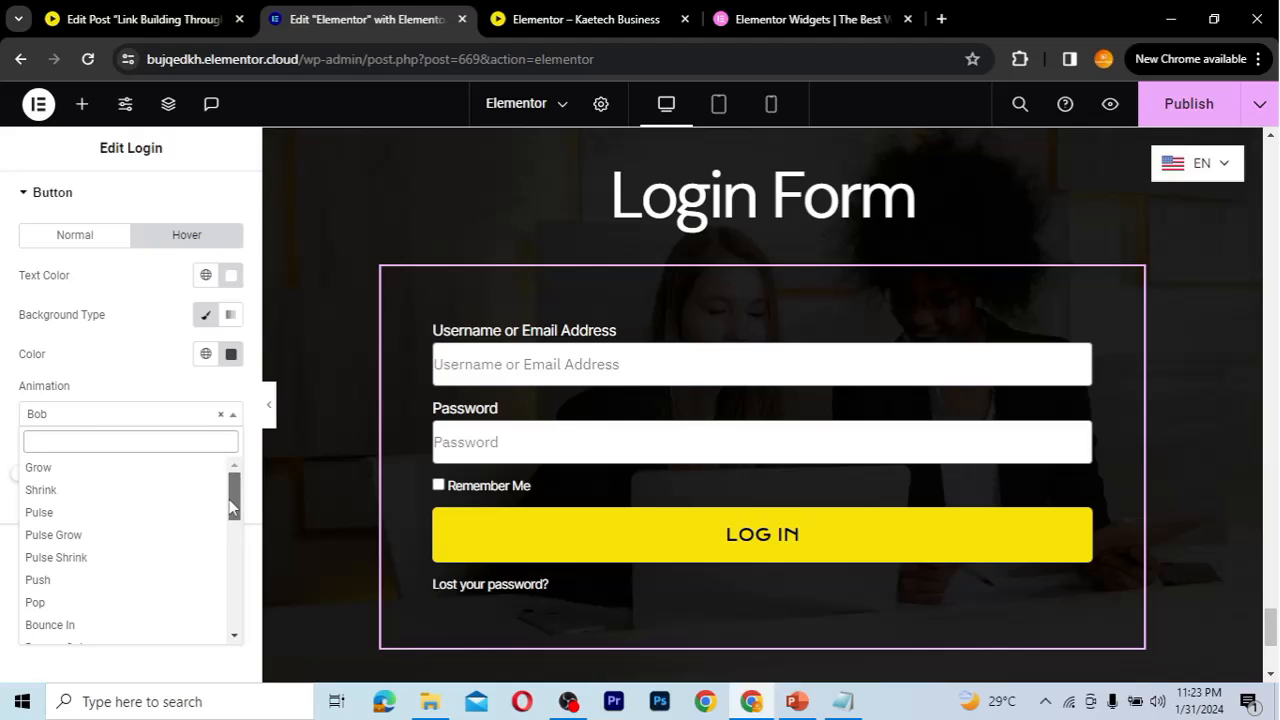
pyautogui.click(220, 414)
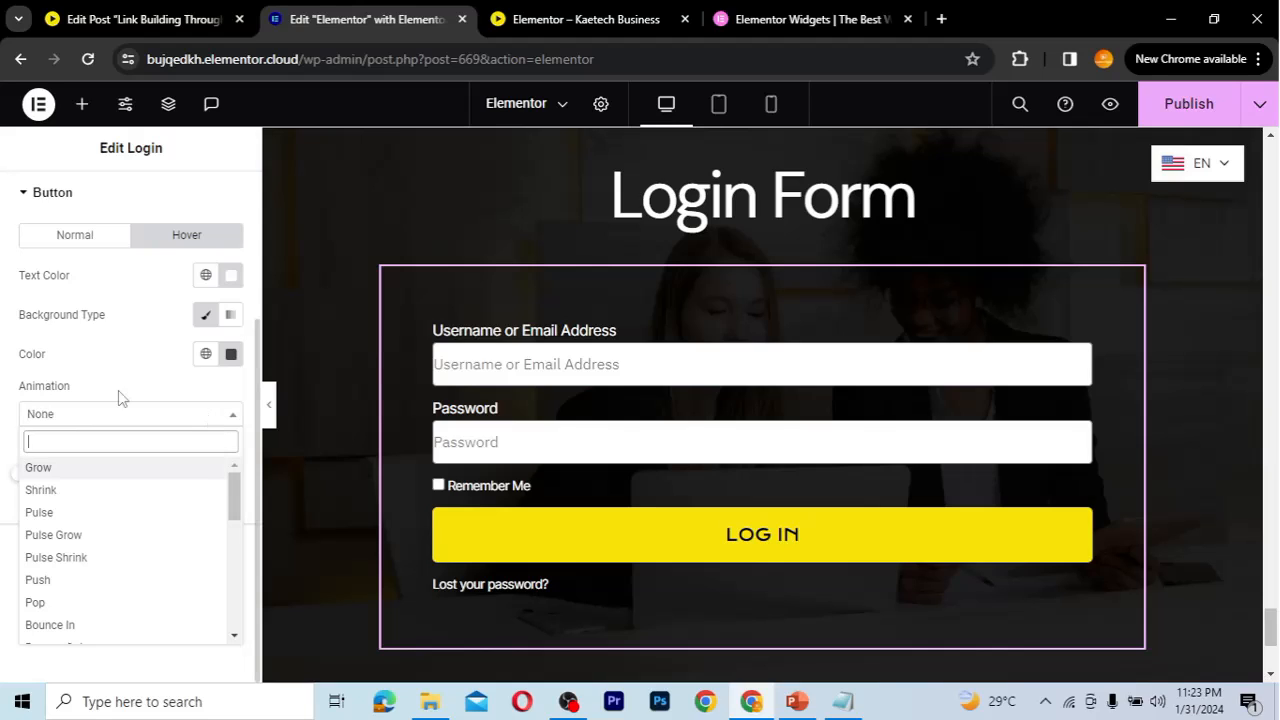
pyautogui.click(141, 383)
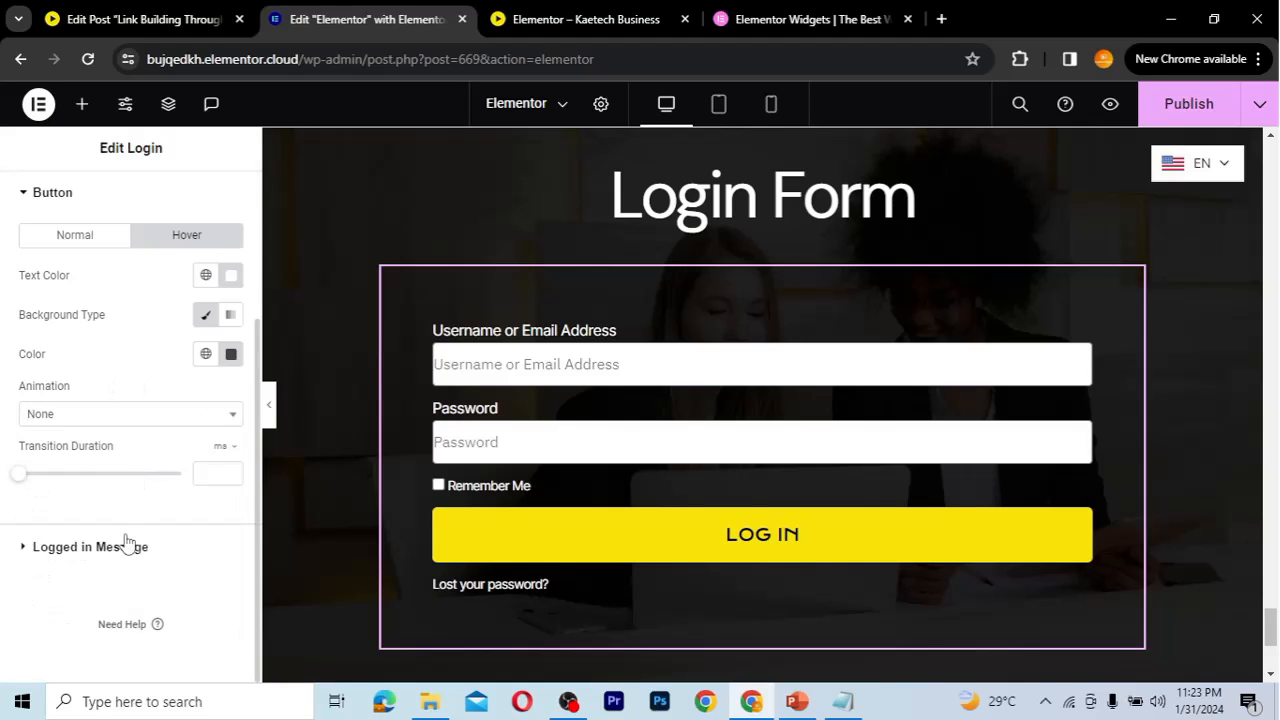
# Set the text color of the login form's logged-in message to a light grey.
pyautogui.click(104, 556)
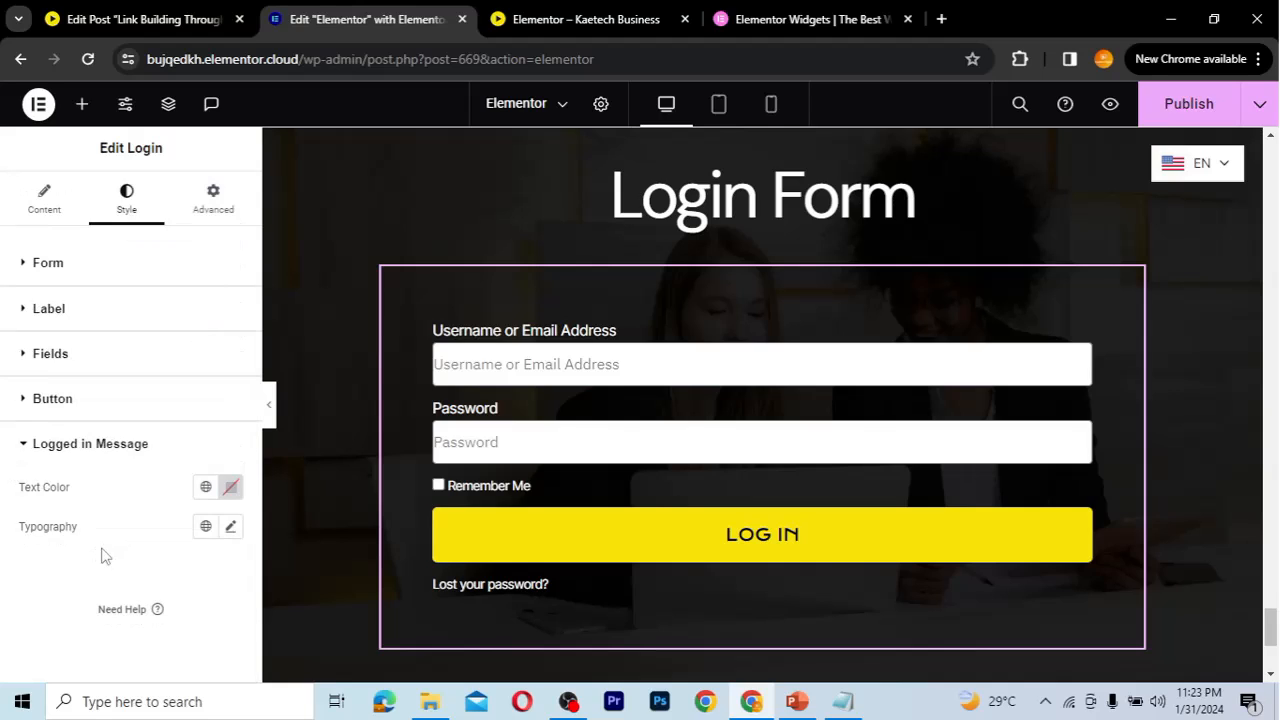
pyautogui.click(231, 487)
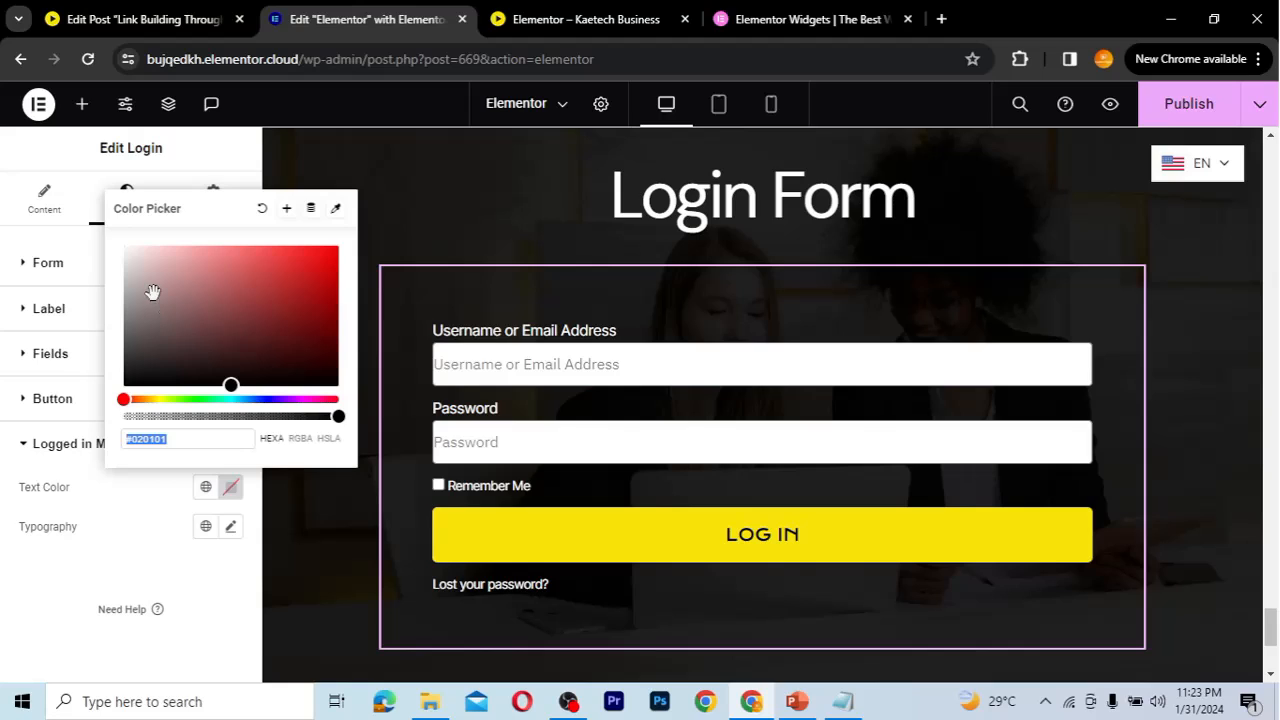
pyautogui.click(124, 264)
pyautogui.click(113, 513)
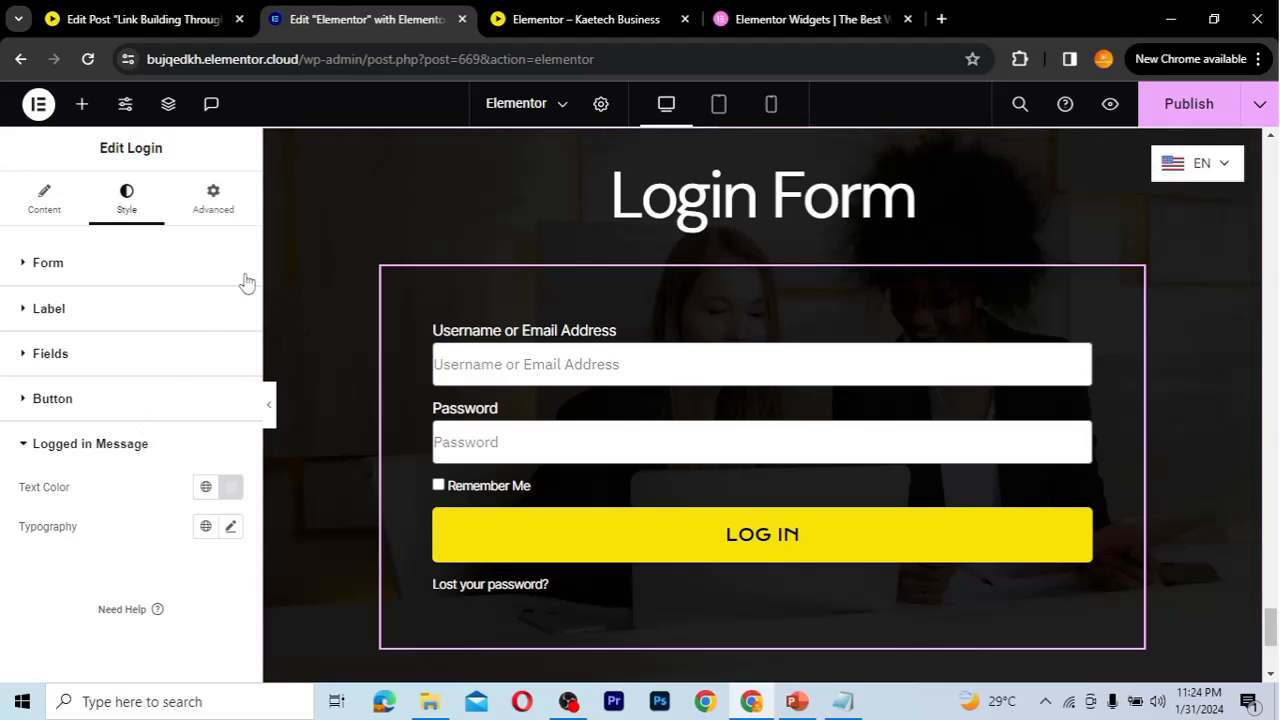
# Review the Login widget's advanced settings, including the border type, border radius and box shadow options.
pyautogui.click(211, 205)
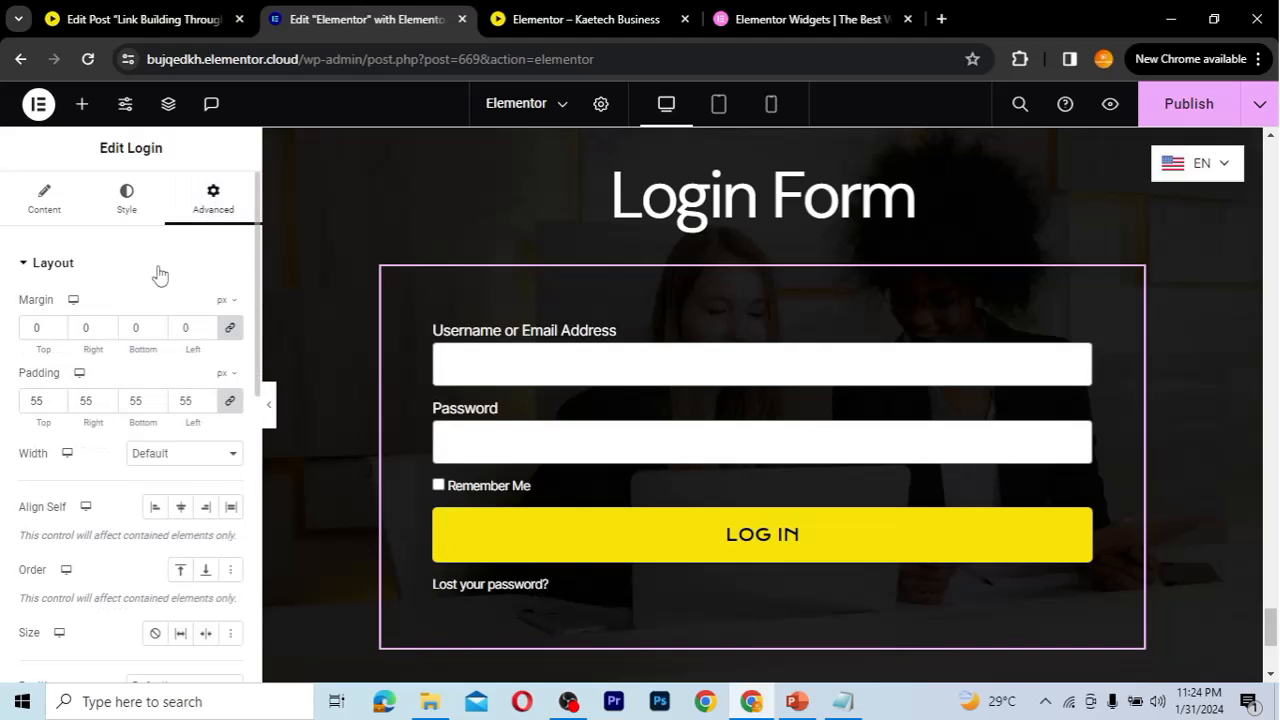
pyautogui.scroll(-5, 157, 275)
pyautogui.scroll(-2, 100, 435)
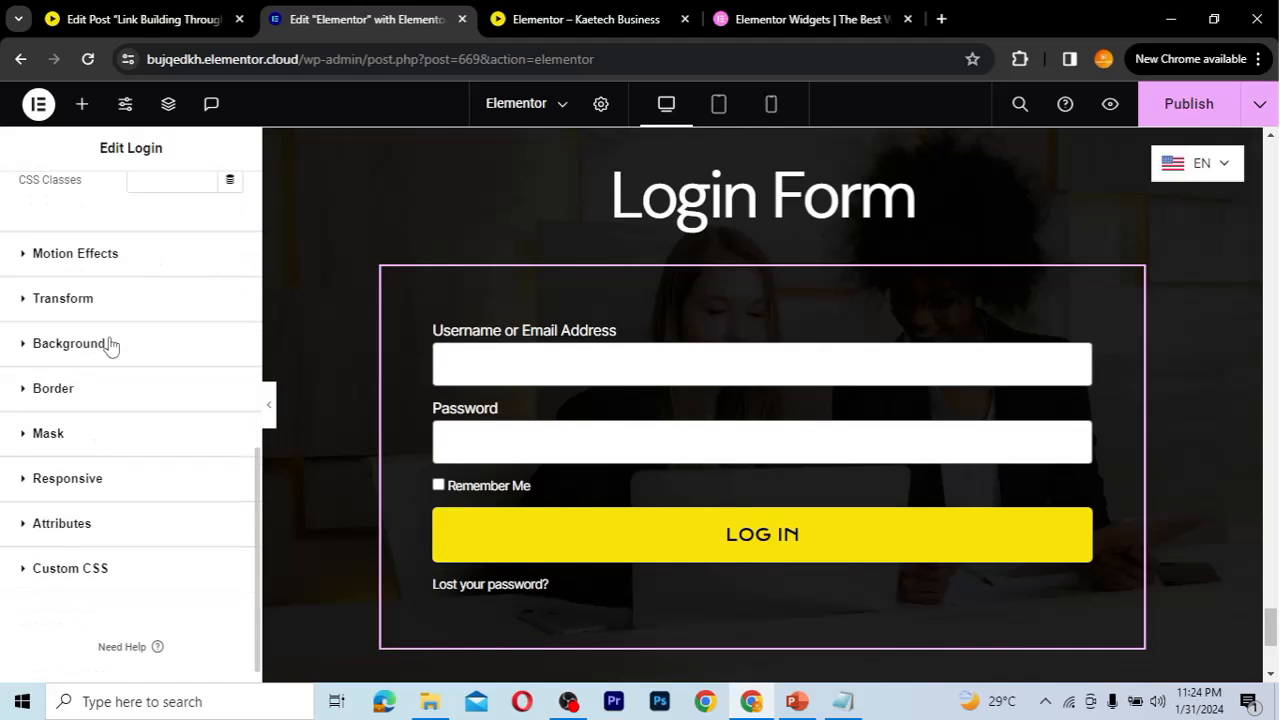
pyautogui.click(53, 389)
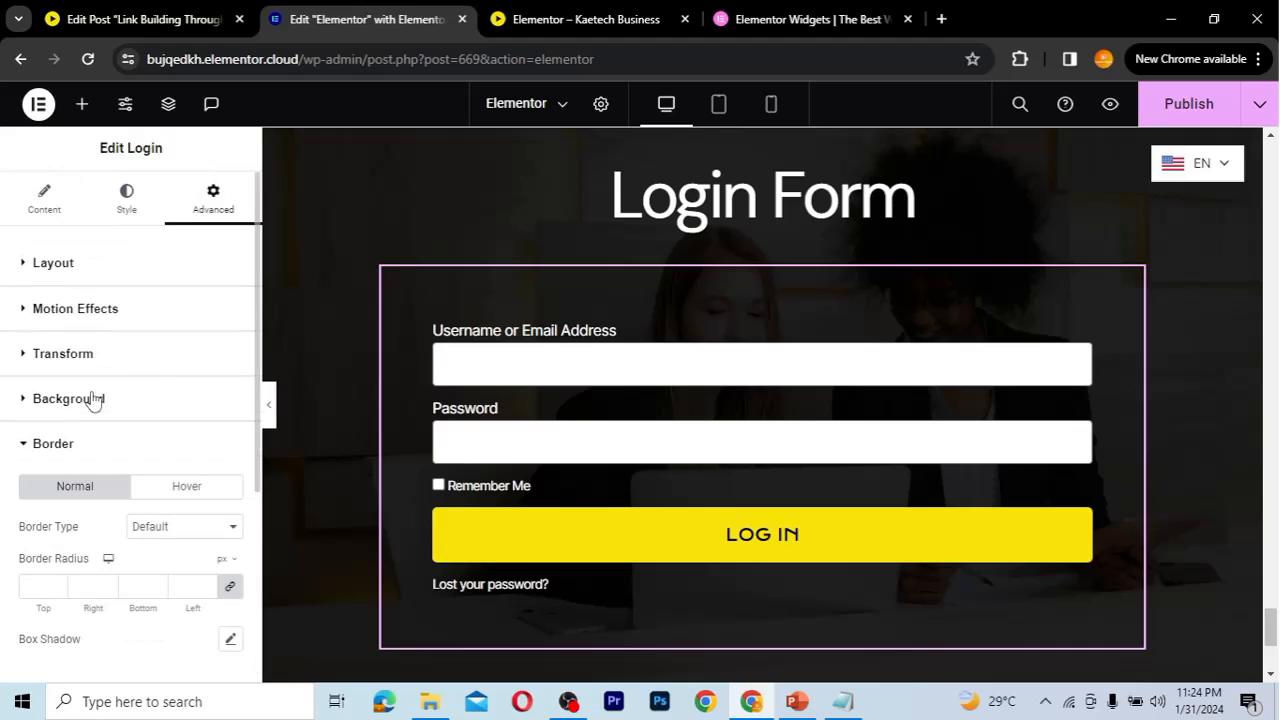
pyautogui.scroll(-2, 93, 398)
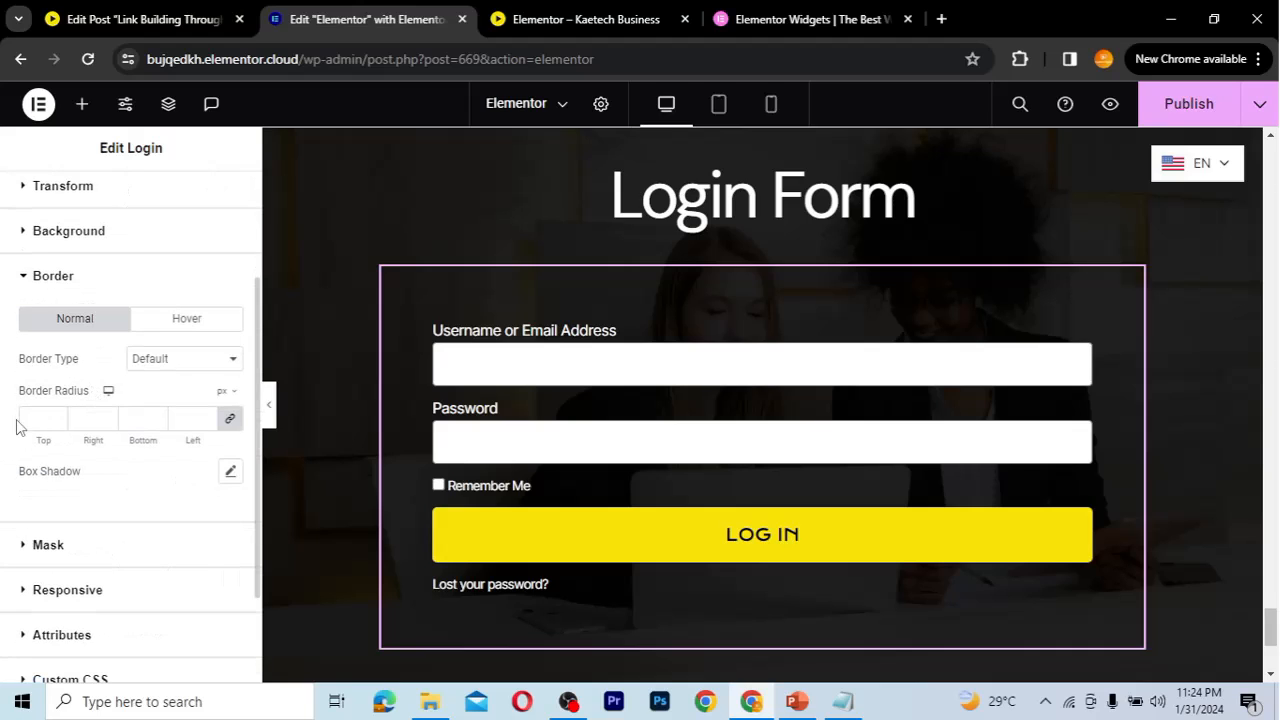
# Give the Login widget a solid border with a 1 px width on all sides and the color #FFFFFF.
pyautogui.click(165, 360)
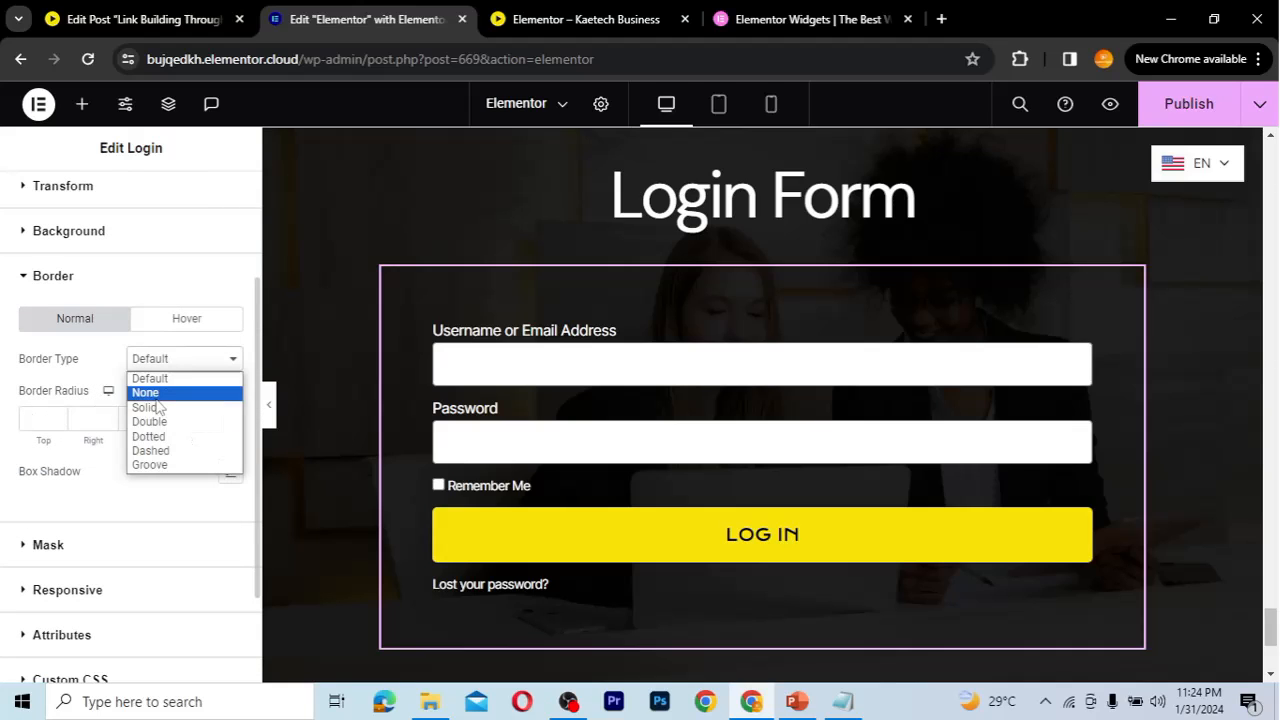
pyautogui.click(157, 408)
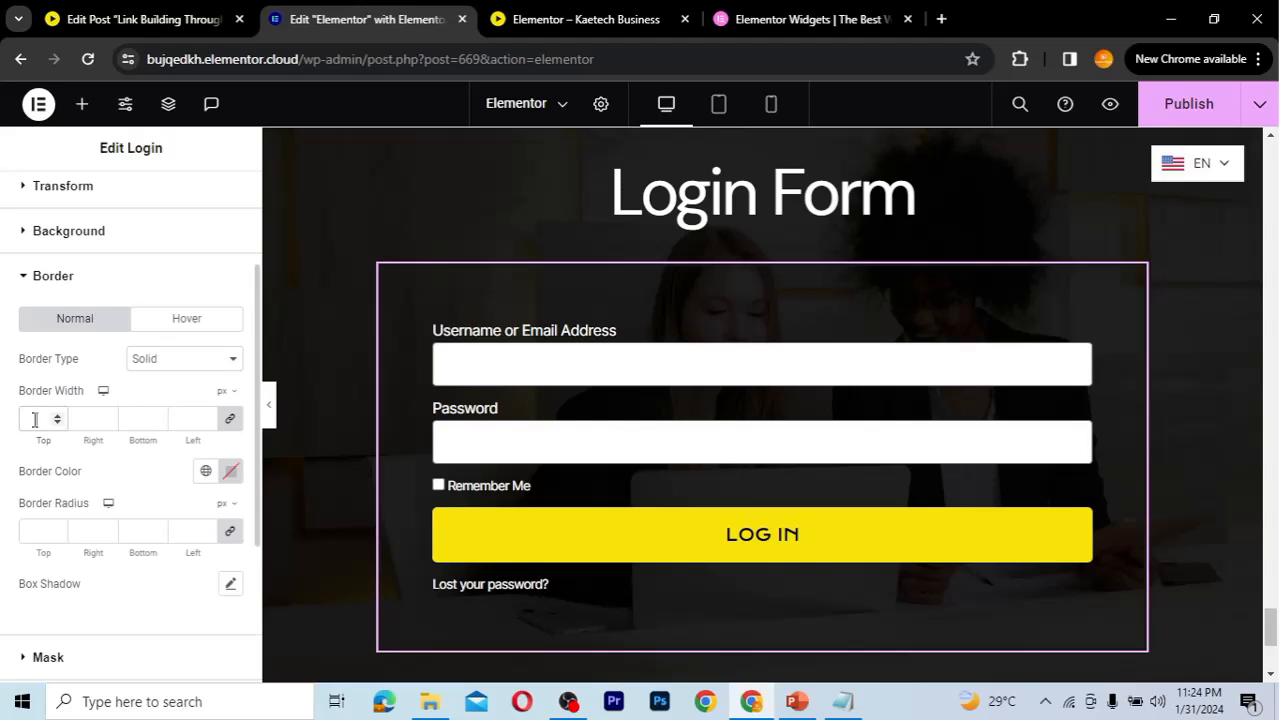
pyautogui.click(34, 420)
pyautogui.write('1')
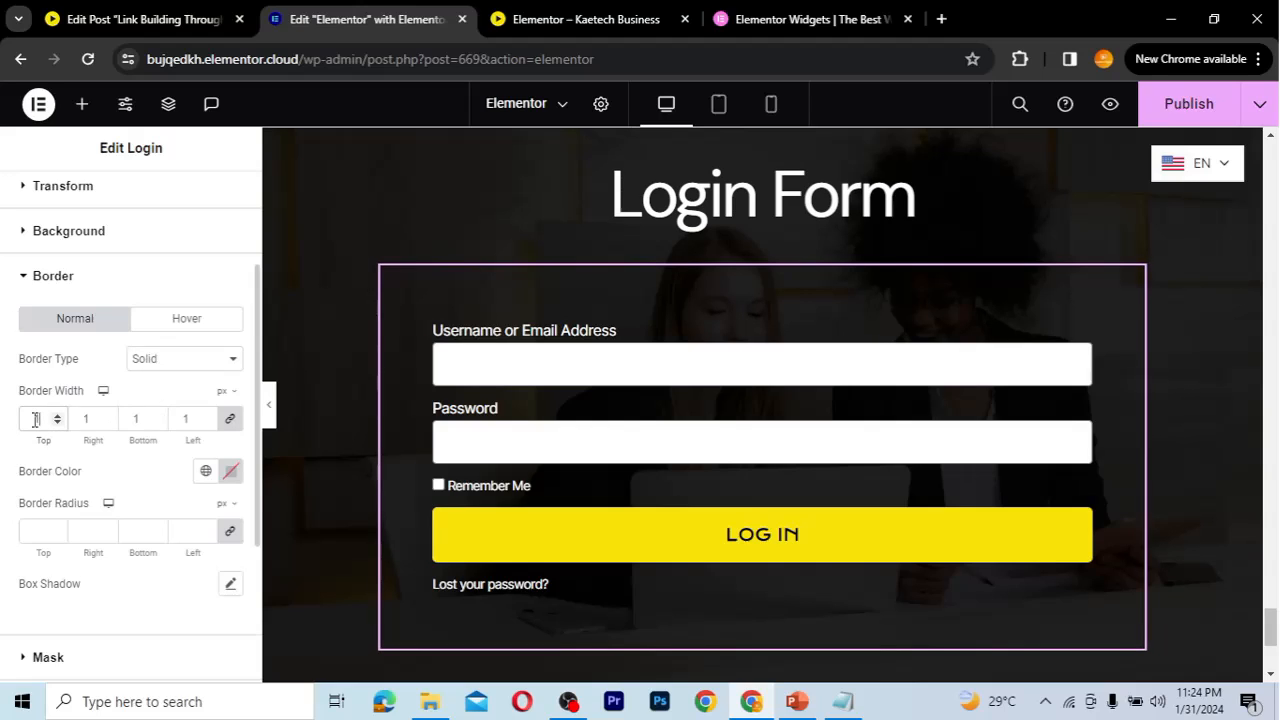
pyautogui.click(231, 471)
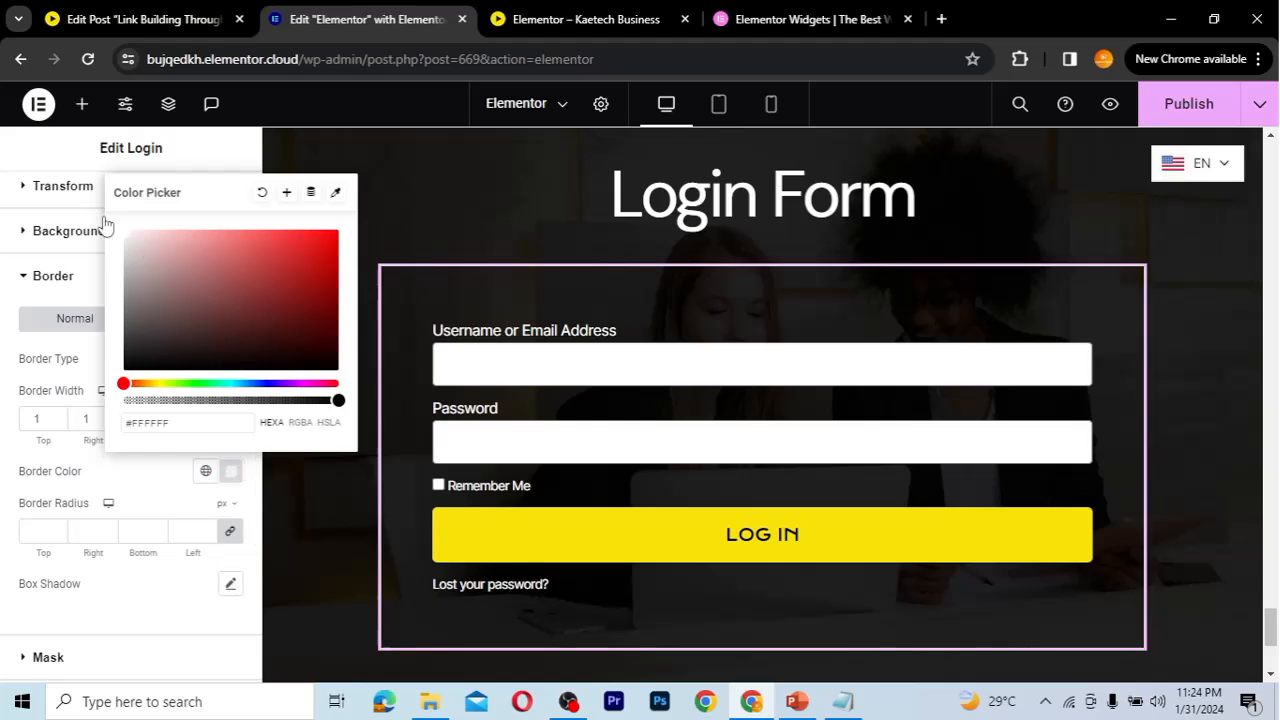
pyautogui.click(145, 488)
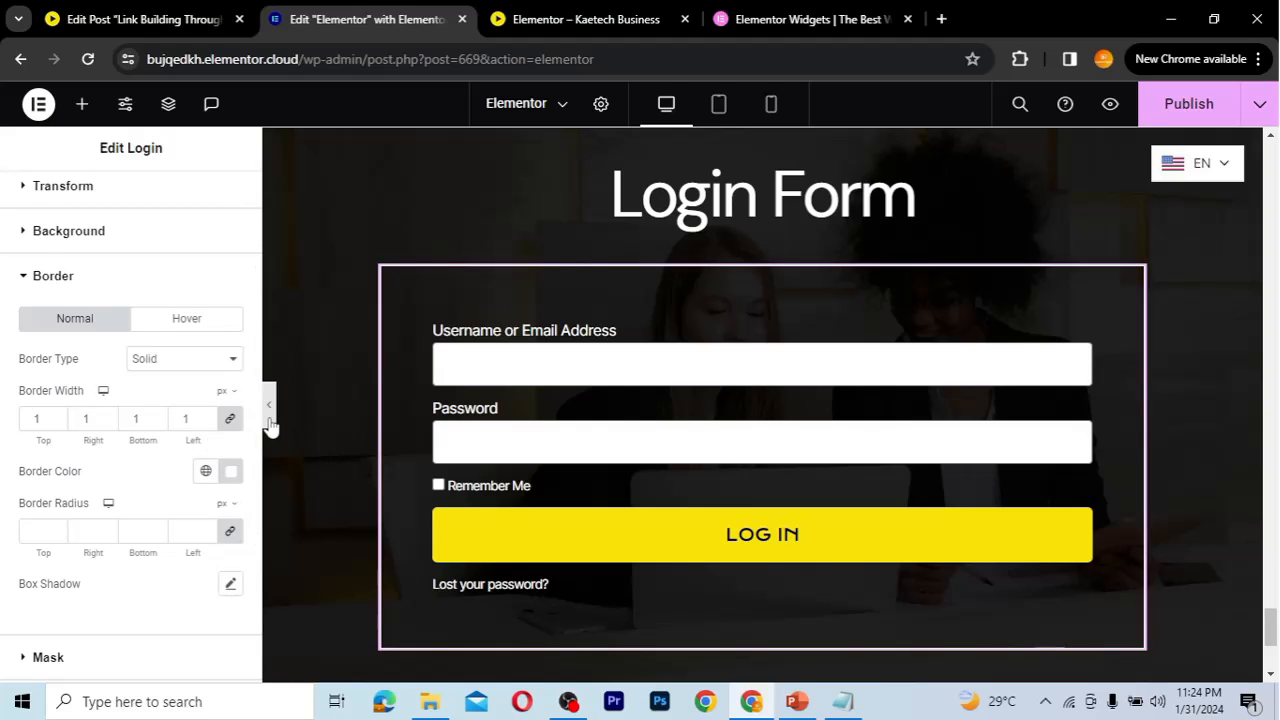
# Preview the bordered login form at full page width, restore the editing view and publish the page.
pyautogui.click(268, 418)
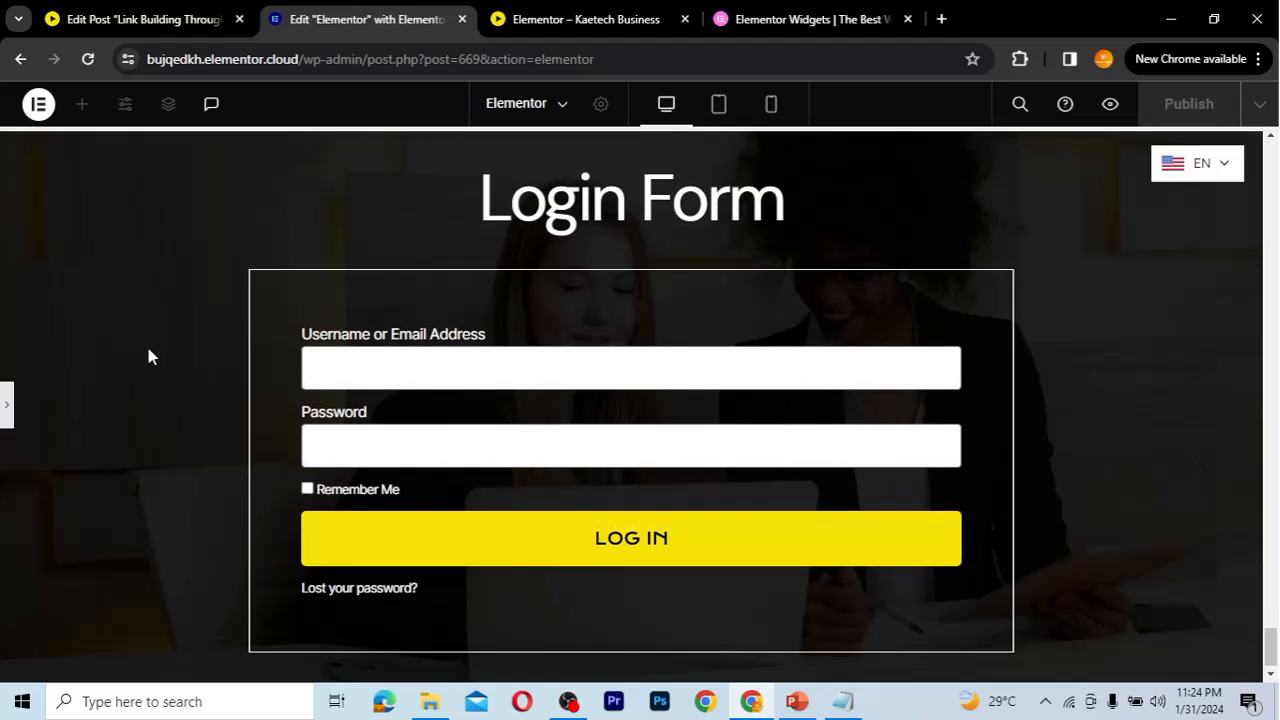
pyautogui.click(8, 409)
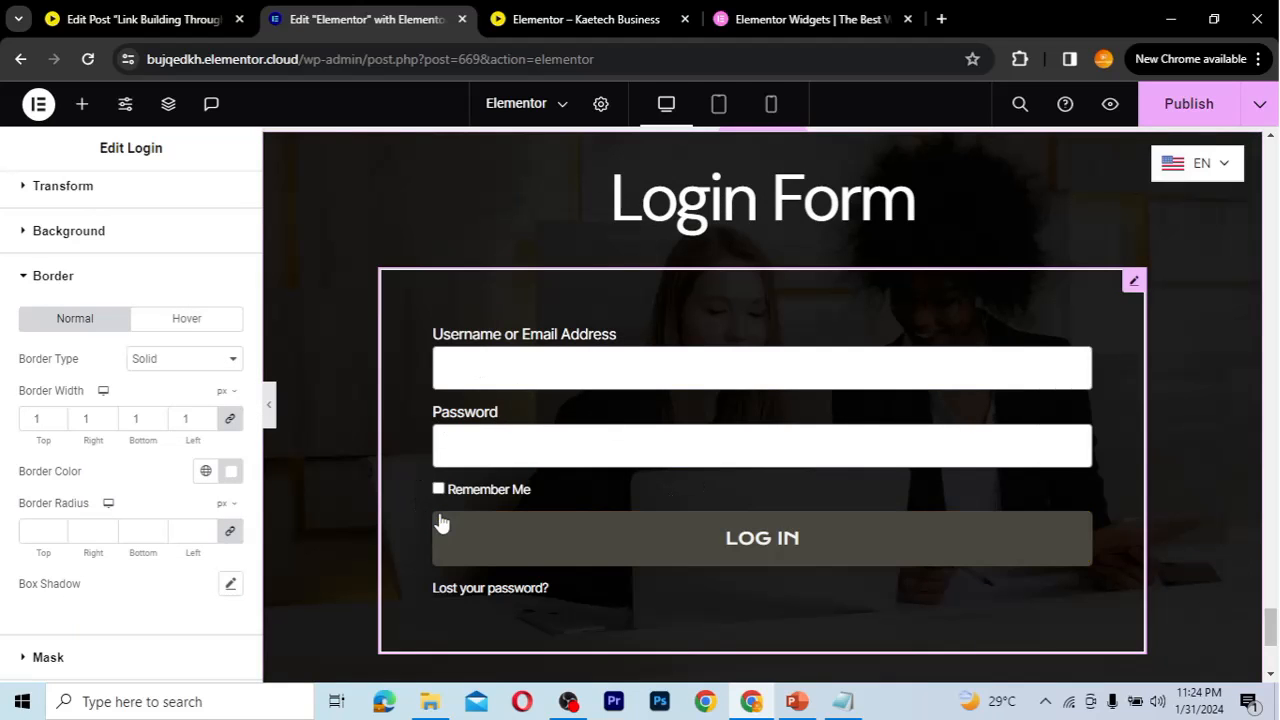
pyautogui.click(1206, 110)
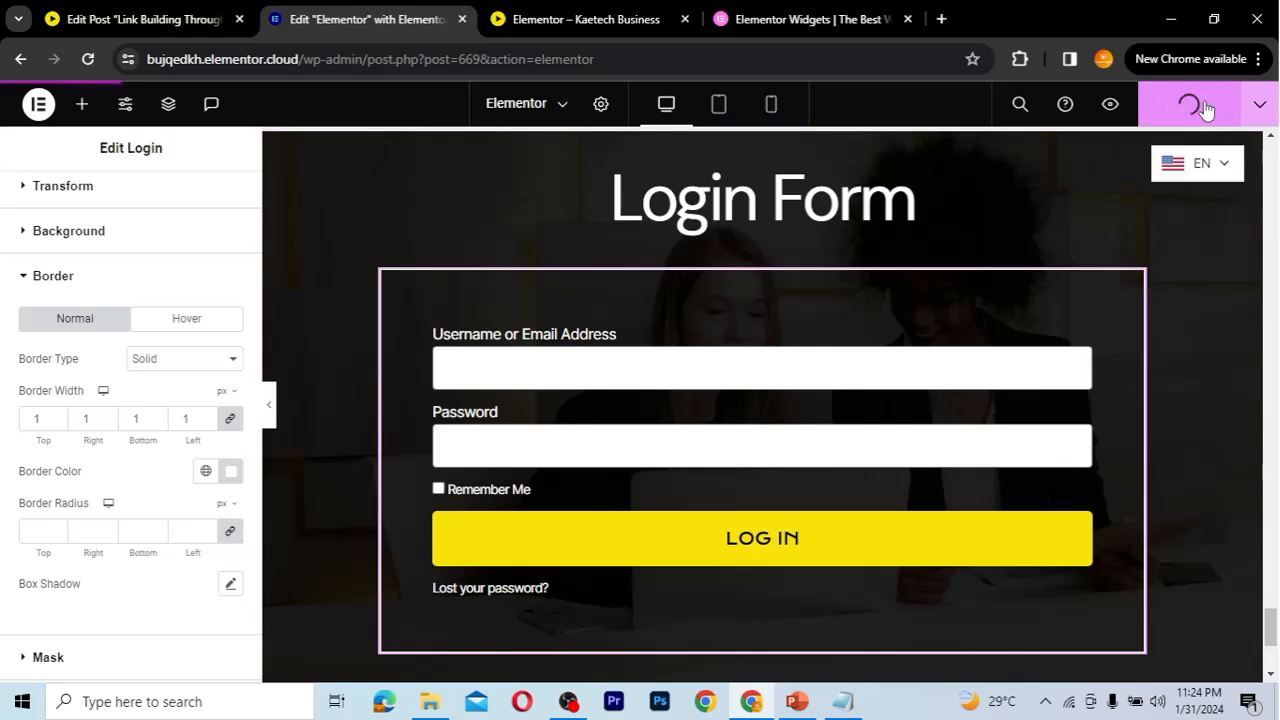
# Reload the live Elementor page of the Kaetech Business site and check its Login Form section while logged in.
pyautogui.click(617, 22)
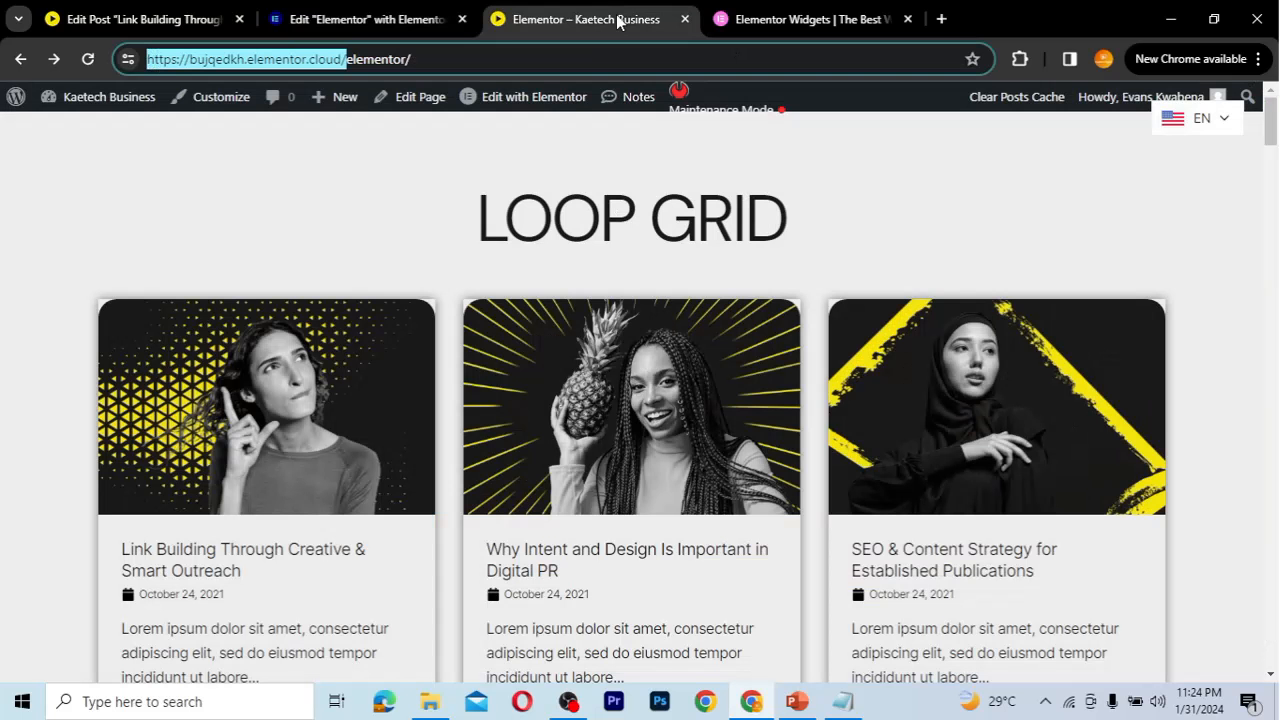
pyautogui.click(87, 60)
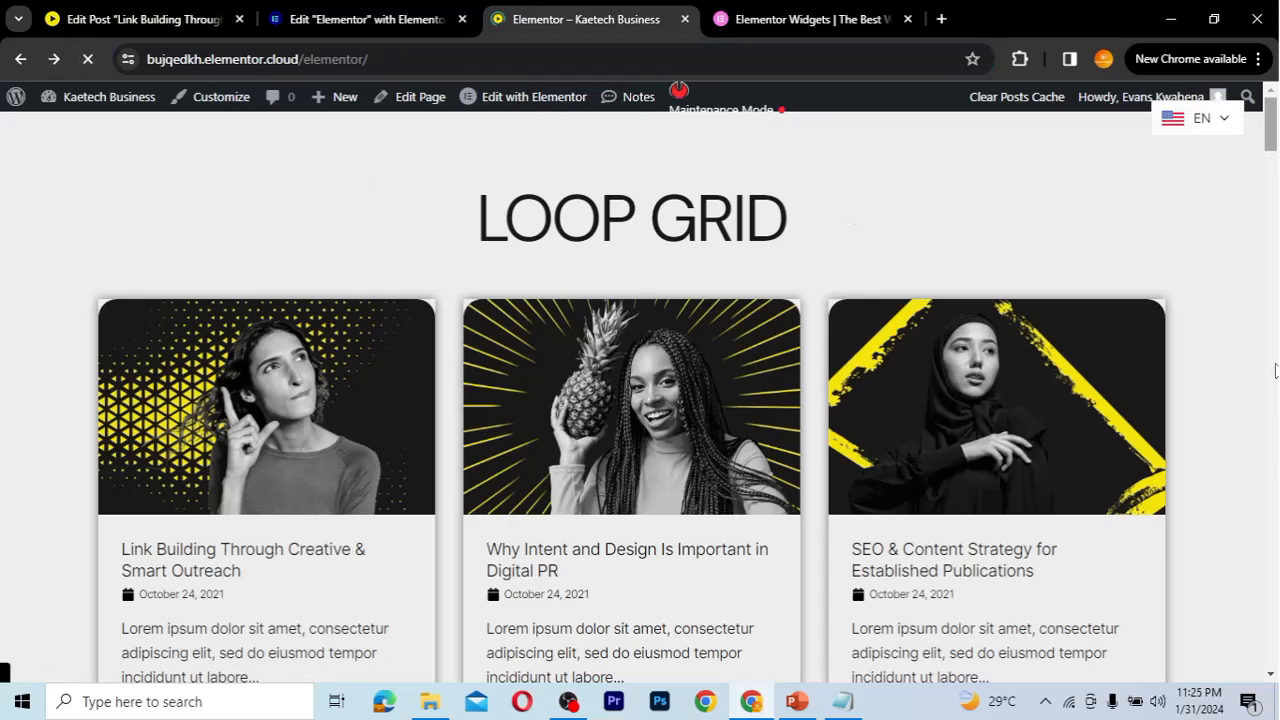
pyautogui.scroll(-15, 1271, 463)
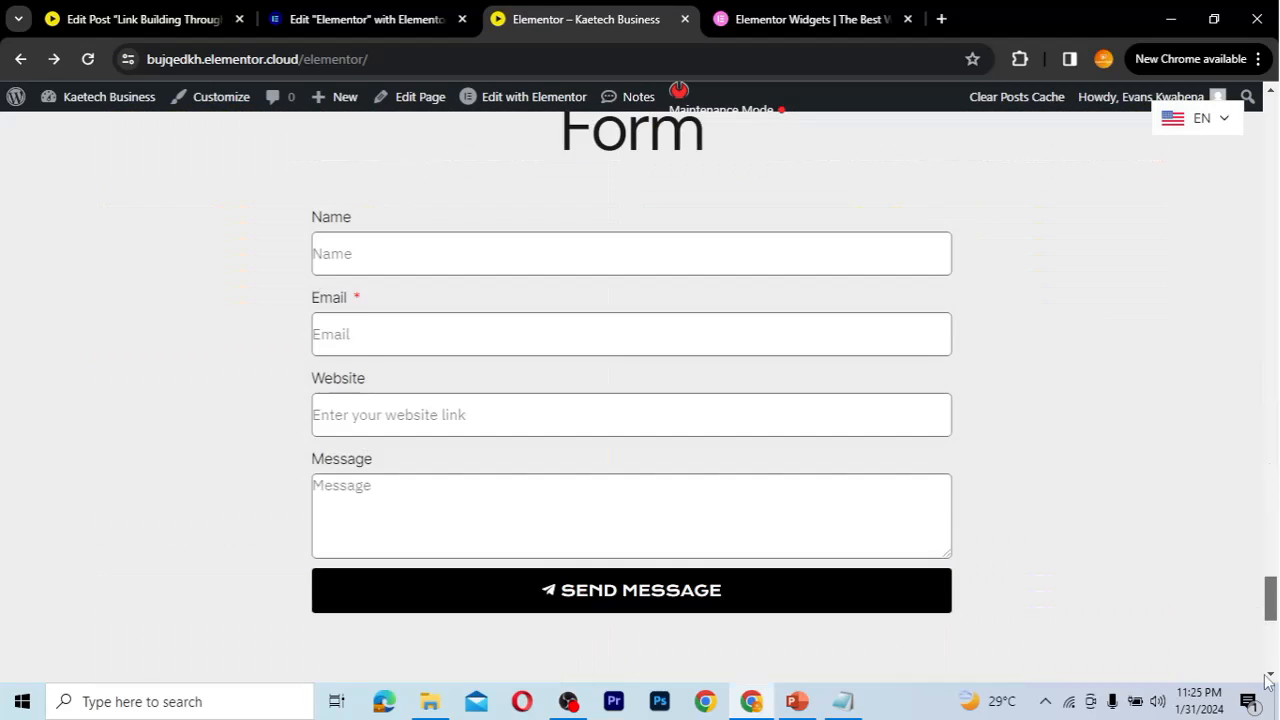
pyautogui.scroll(-5, 1268, 680)
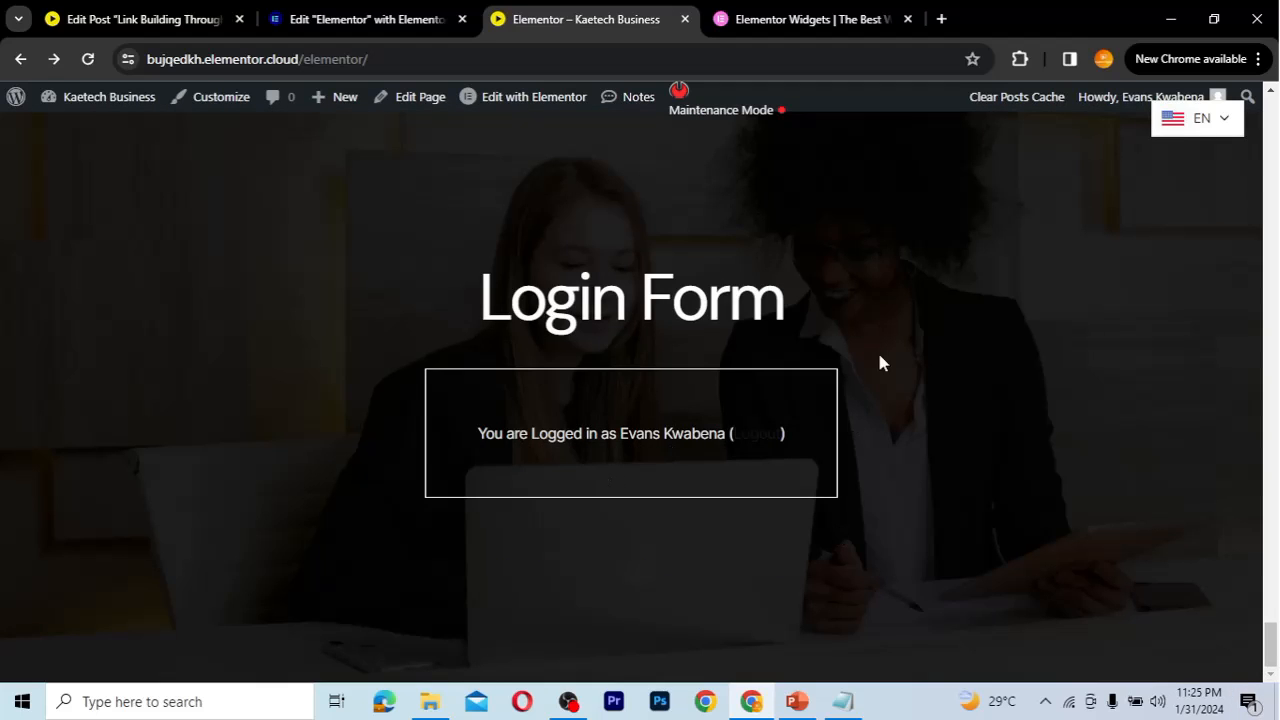
# Open the live page's address, bujqedkh.elementor.cloud/elementor/, in a new Incognito window and check the Login Form section as a logged-out visitor.
pyautogui.click(388, 57)
pyautogui.hotkey('ctrl', 'c')
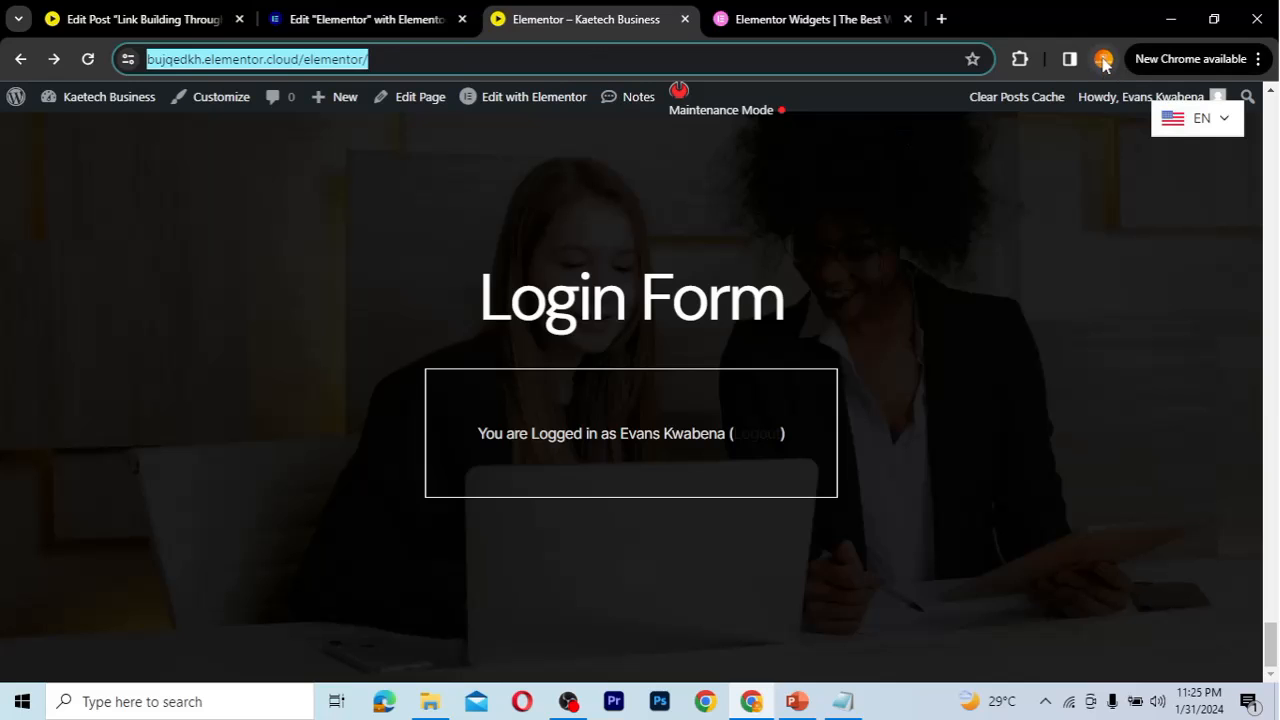
pyautogui.click(1259, 60)
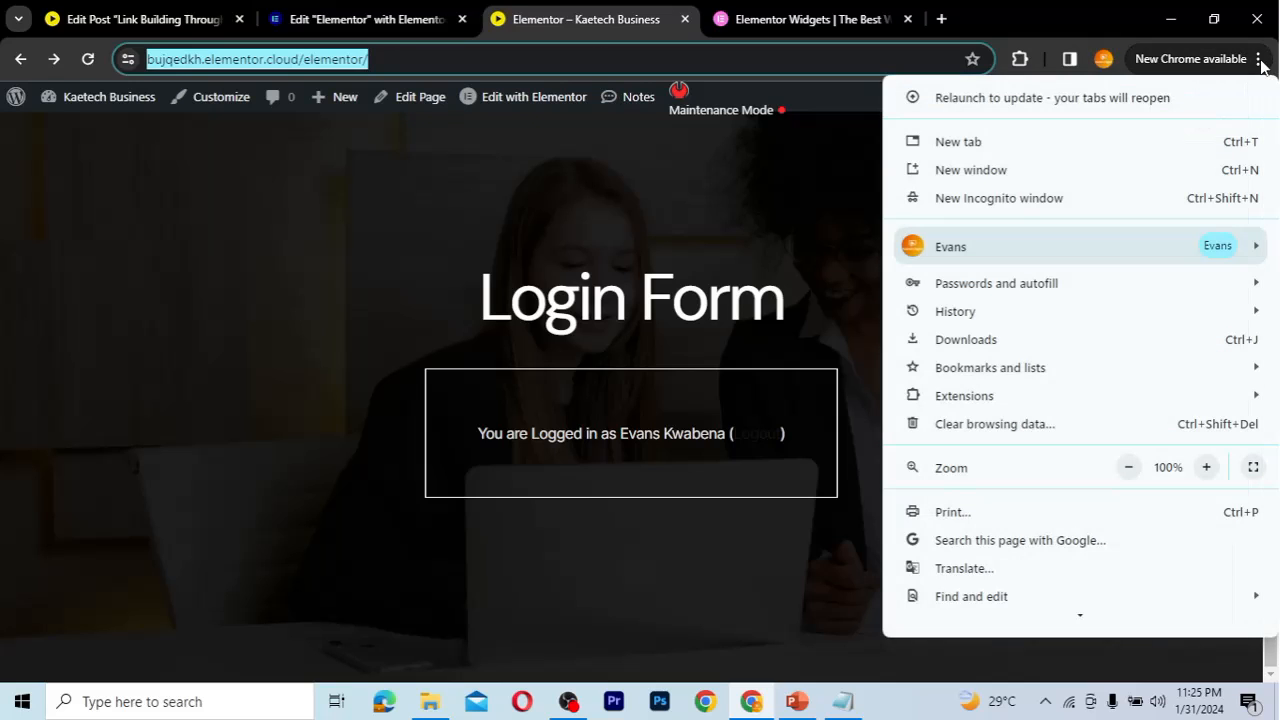
pyautogui.click(987, 200)
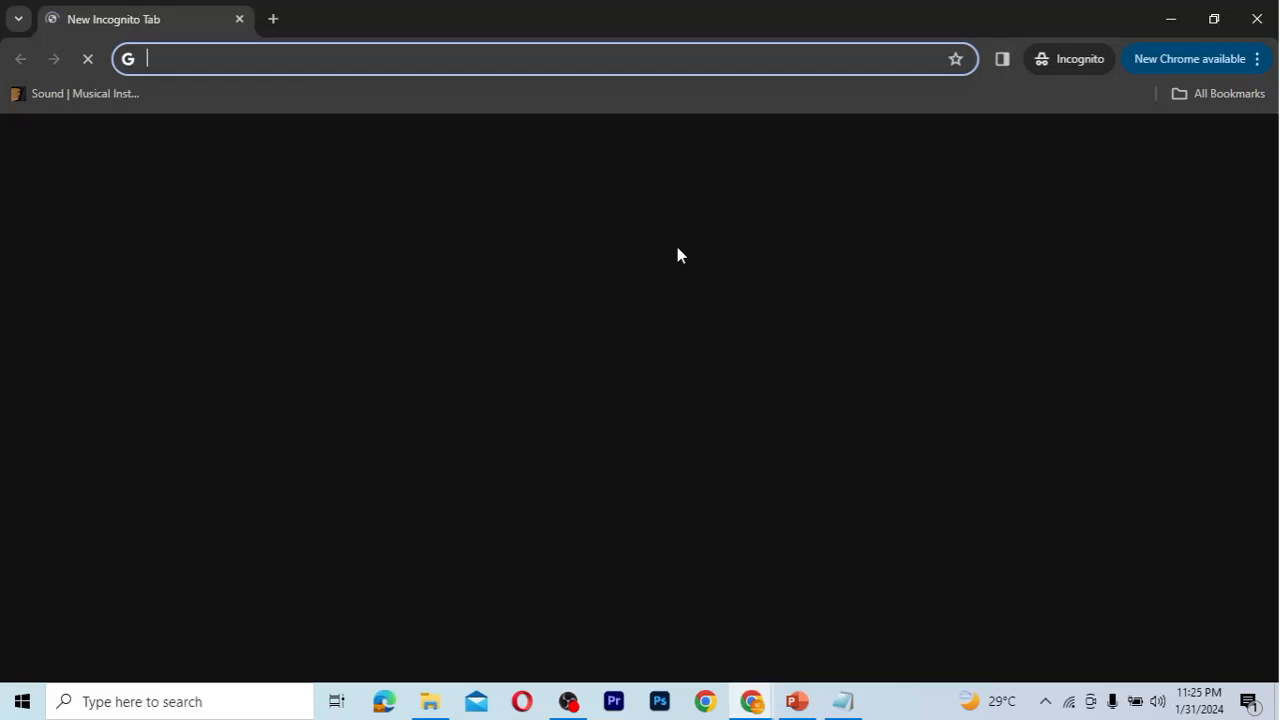
pyautogui.hotkey('ctrl', 'v')
pyautogui.press('Return')
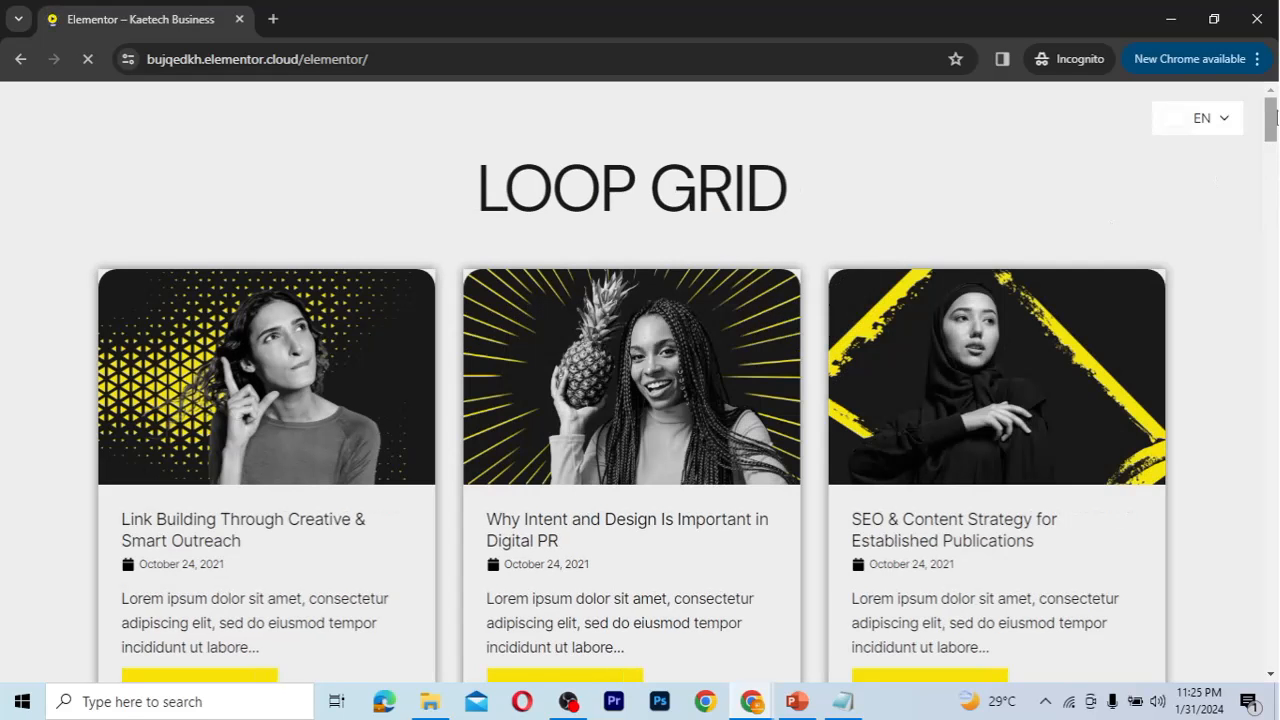
pyautogui.moveTo(1275, 118); pyautogui.dragTo(1240, 690)
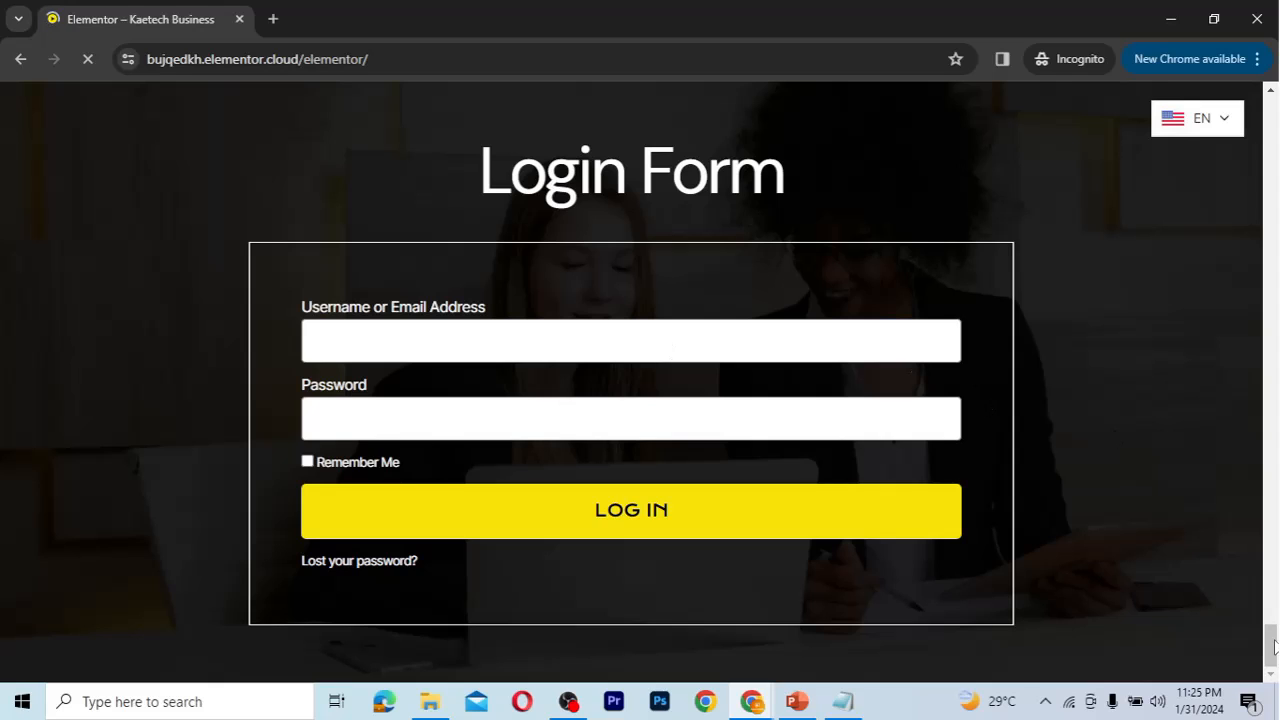
pyautogui.moveTo(1273, 648); pyautogui.dragTo(1273, 697)
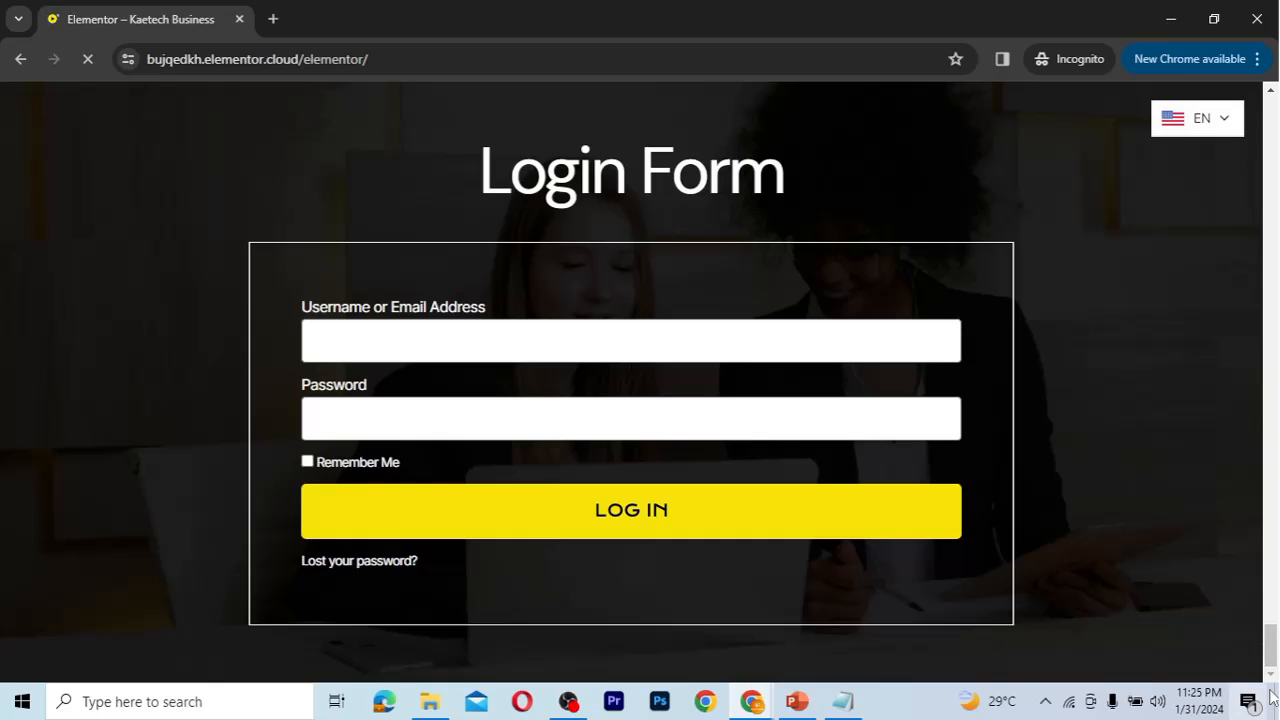